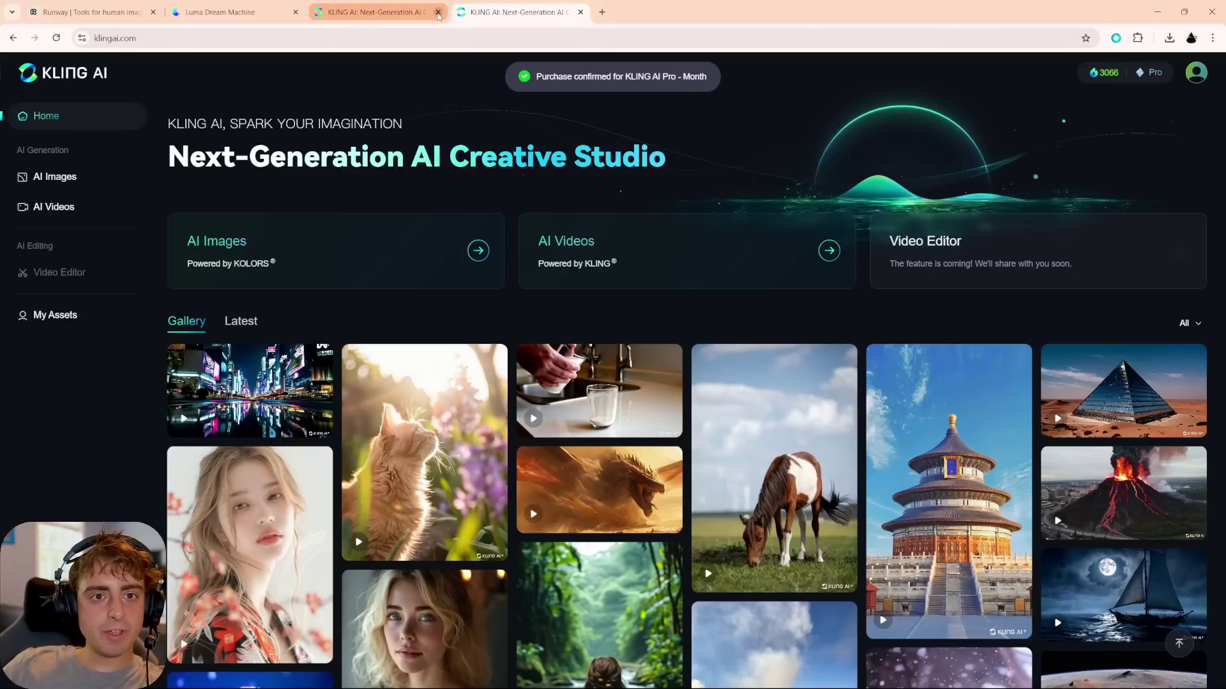
Step: Close the duplicate Kling AI tab and open the AI Videos text-to-video workspace
{"action": "left_click", "coordinate": [438, 11]}
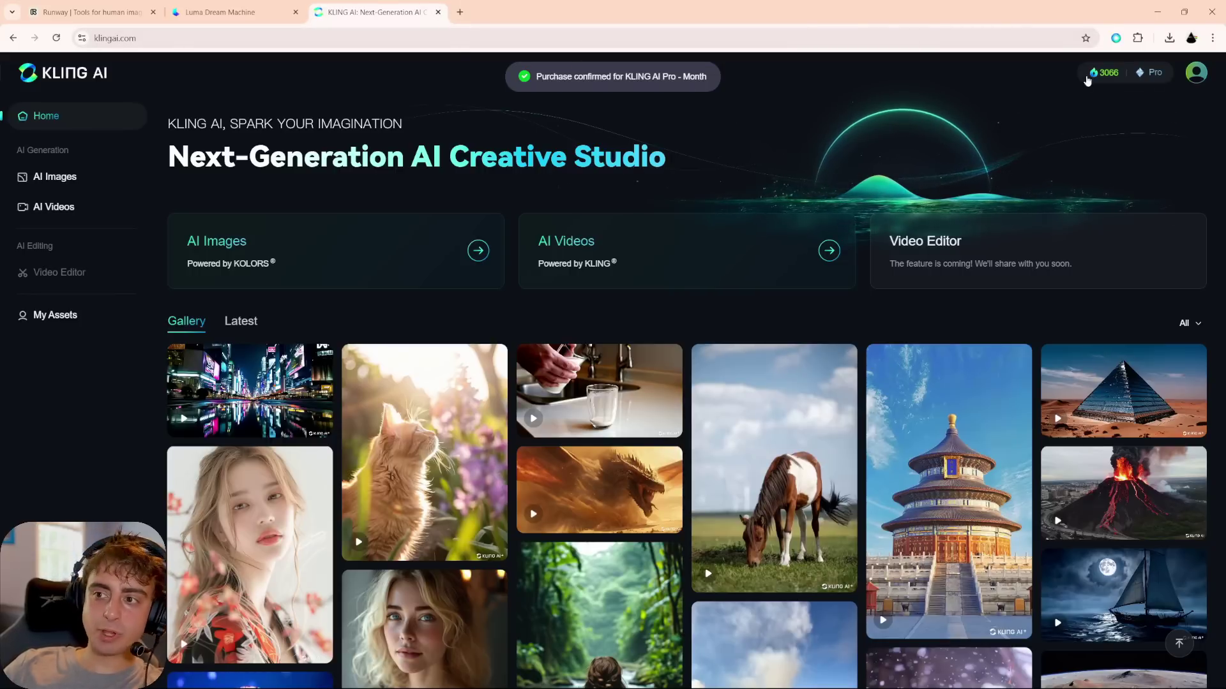
{"action": "mouse_move", "coordinate": [1104, 77]}
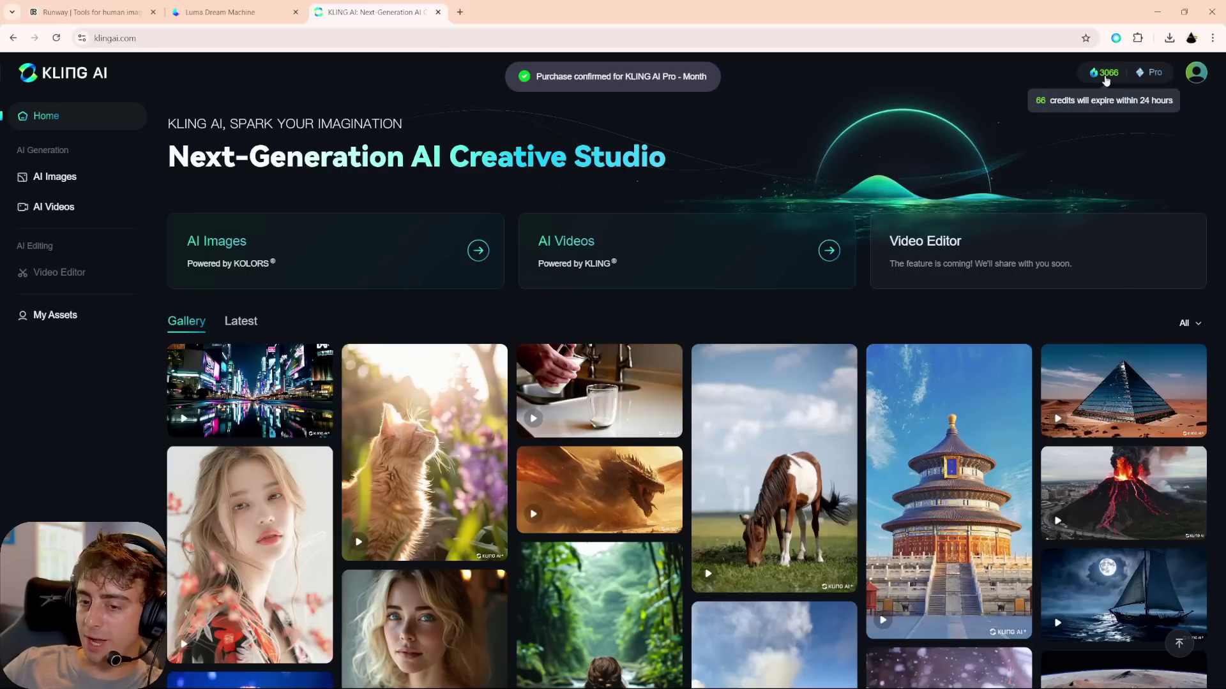
{"action": "left_click", "coordinate": [686, 253]}
Step: Set a 10-second length and Standard Mode, then switch to Image to Video with the snapshot loaded
{"action": "left_click", "coordinate": [130, 483]}
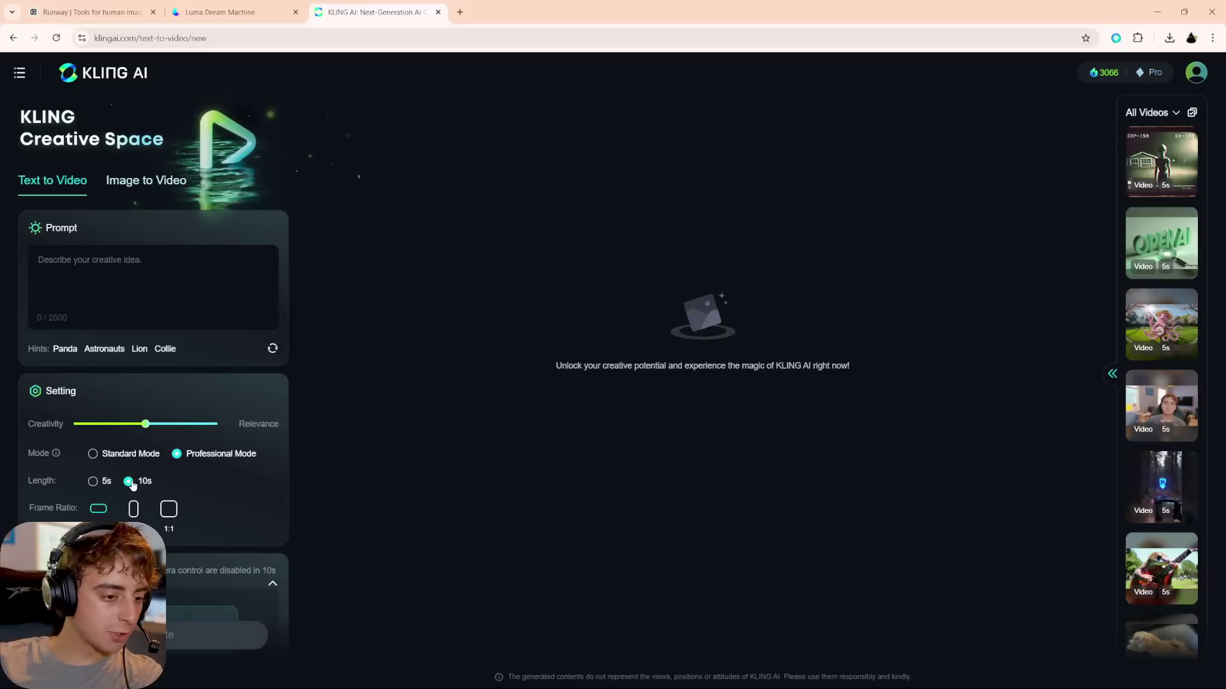
{"action": "scroll", "coordinate": [141, 487], "scroll_direction": "down", "scroll_amount": 3}
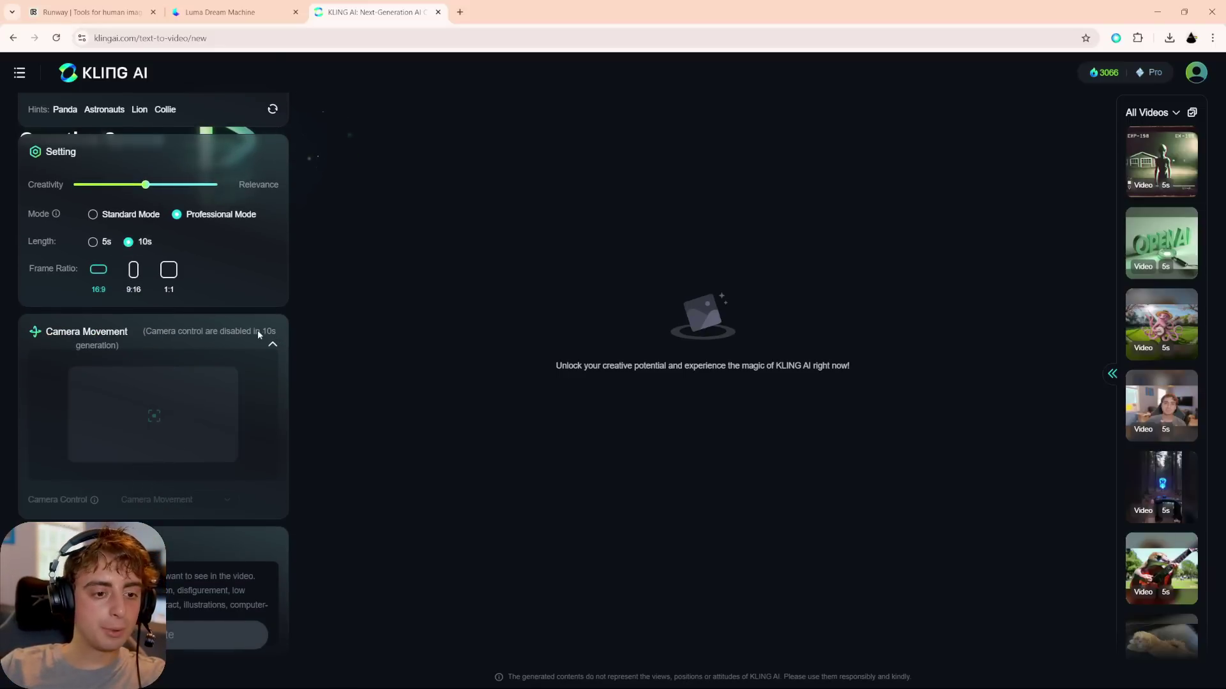
{"action": "left_click", "coordinate": [94, 214]}
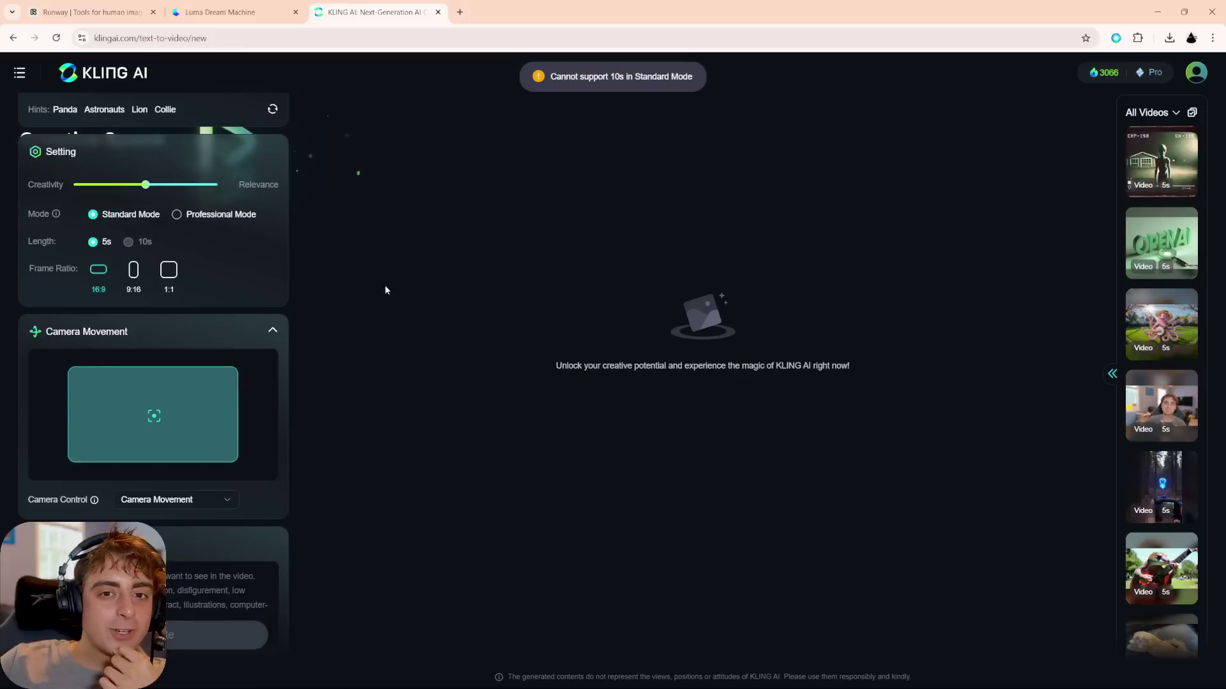
{"action": "scroll", "coordinate": [194, 348], "scroll_direction": "up", "scroll_amount": 3}
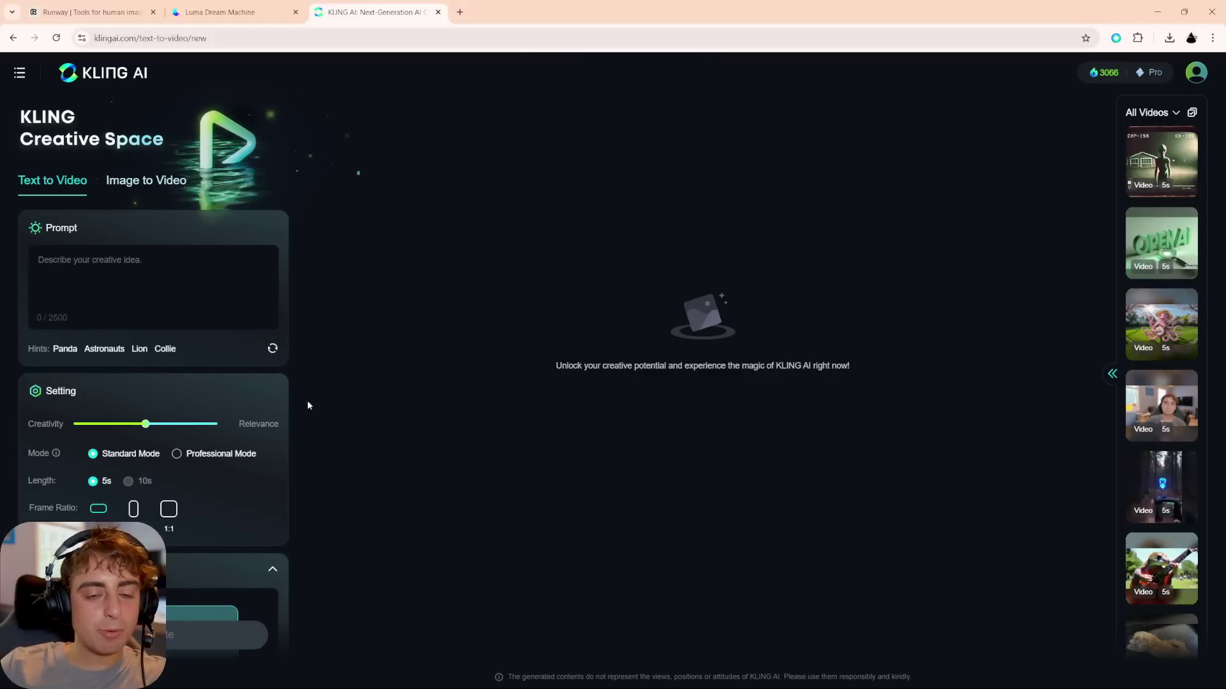
{"action": "left_click", "coordinate": [146, 180]}
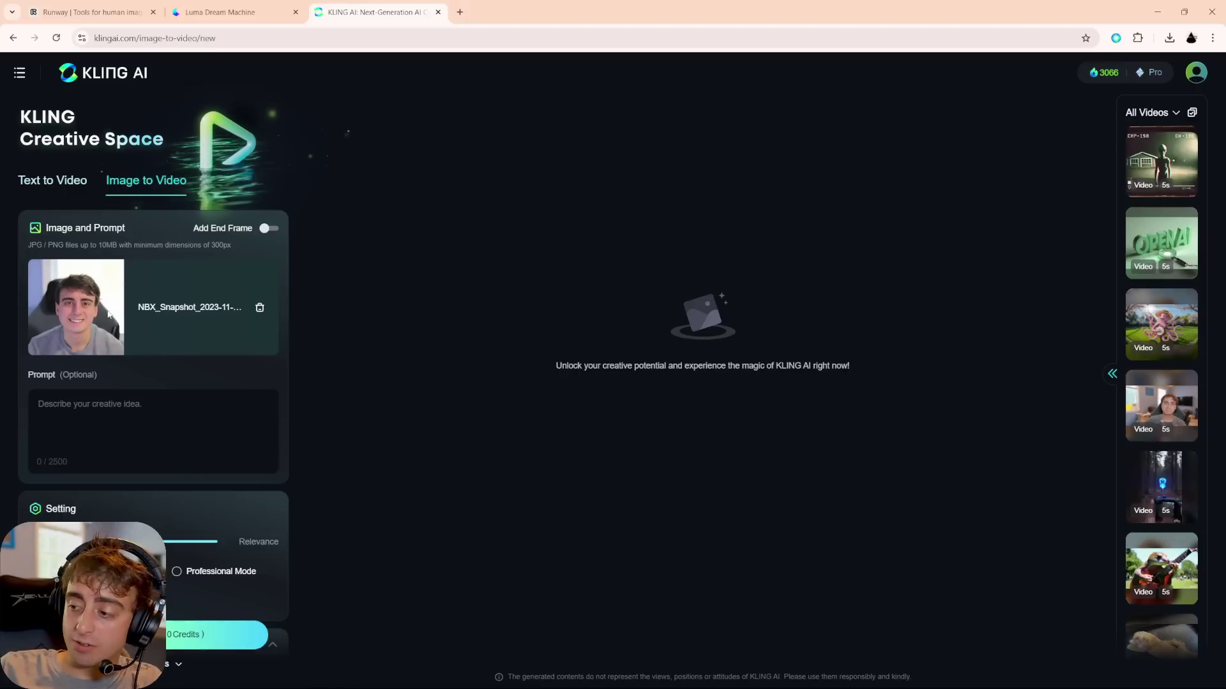
Step: Paste the prompt of a young man biting a juicy lemon into the Prompt box
{"action": "left_click", "coordinate": [195, 401]}
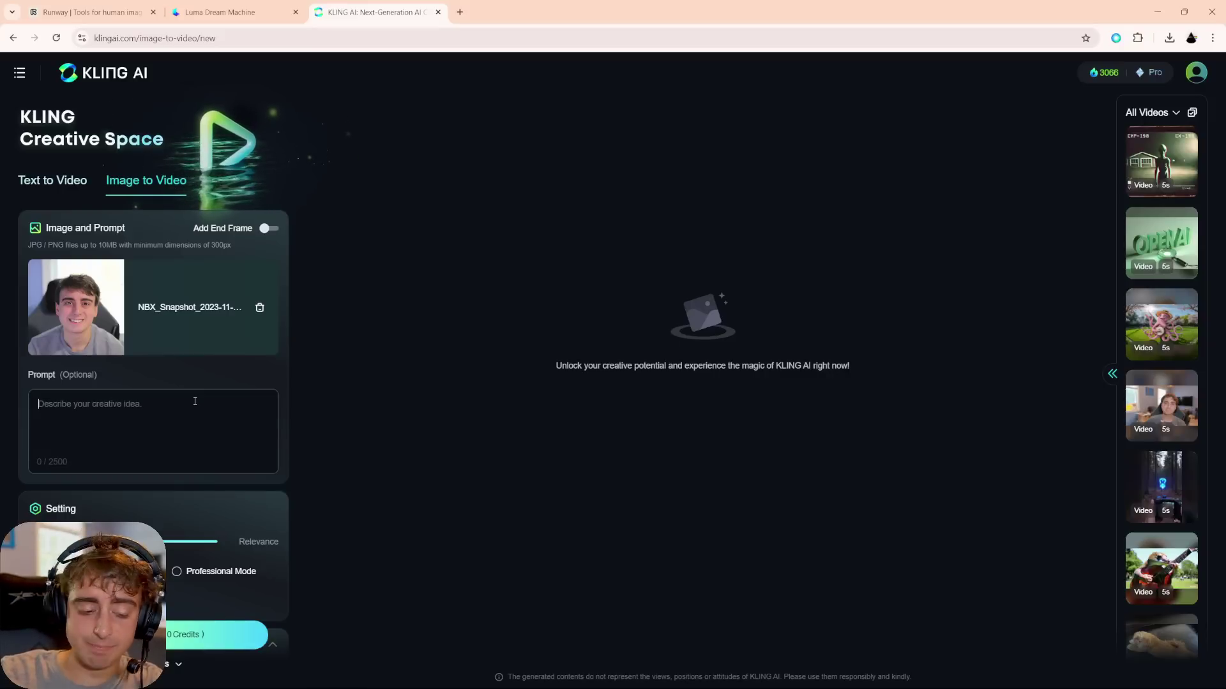
{"action": "type", "text": "video of a young man biting into and enjoying a juicy lemon"}
{"action": "left_click_drag", "start_coordinate": [37, 404], "coordinate": [265, 413]}
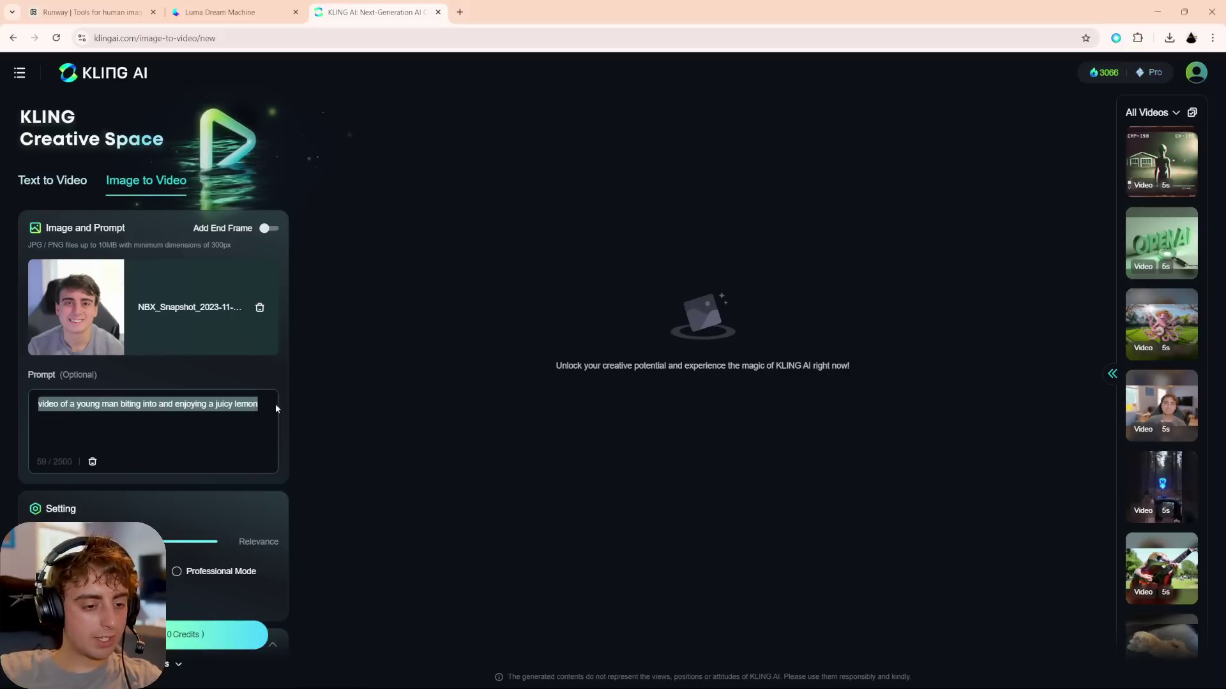
{"action": "left_click", "coordinate": [240, 403]}
Step: Keep creativity at 0.5 and generate the 5s Standard Mode lemon video
{"action": "scroll", "coordinate": [185, 463], "scroll_direction": "down", "scroll_amount": 2}
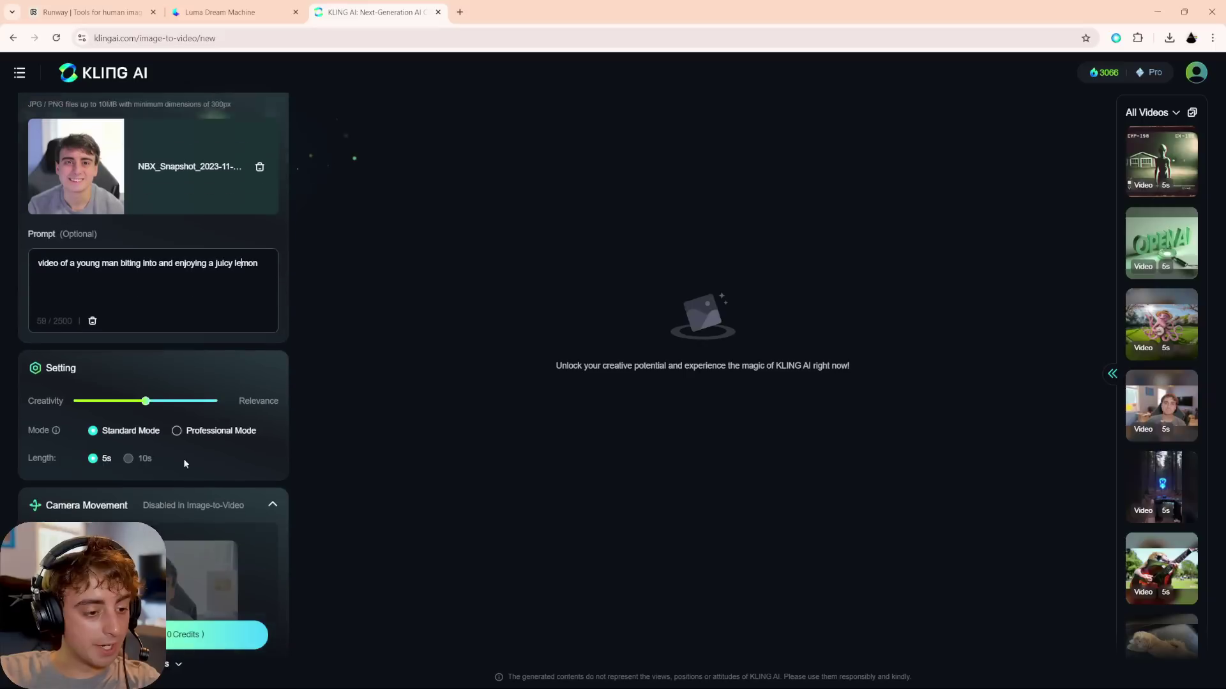
{"action": "mouse_move", "coordinate": [145, 383]}
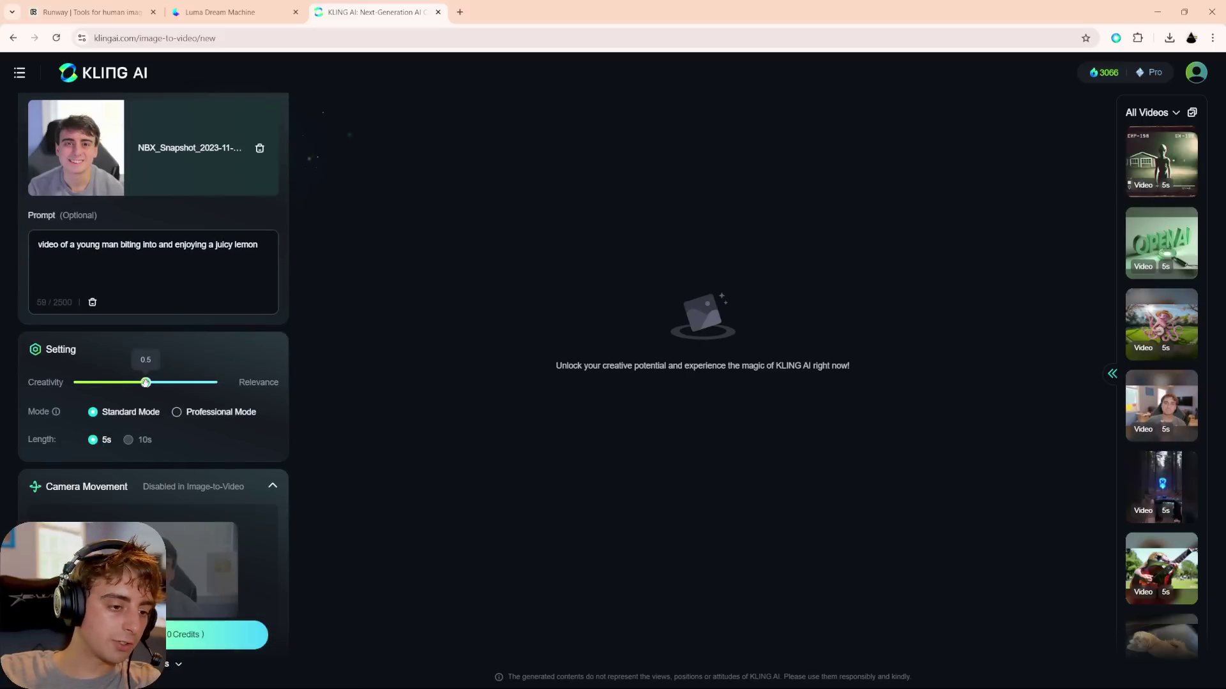
{"action": "mouse_move", "coordinate": [145, 382]}
{"action": "left_mouse_down"}
{"action": "mouse_move", "coordinate": [197, 383]}
{"action": "mouse_move", "coordinate": [147, 383]}
{"action": "left_mouse_up"}
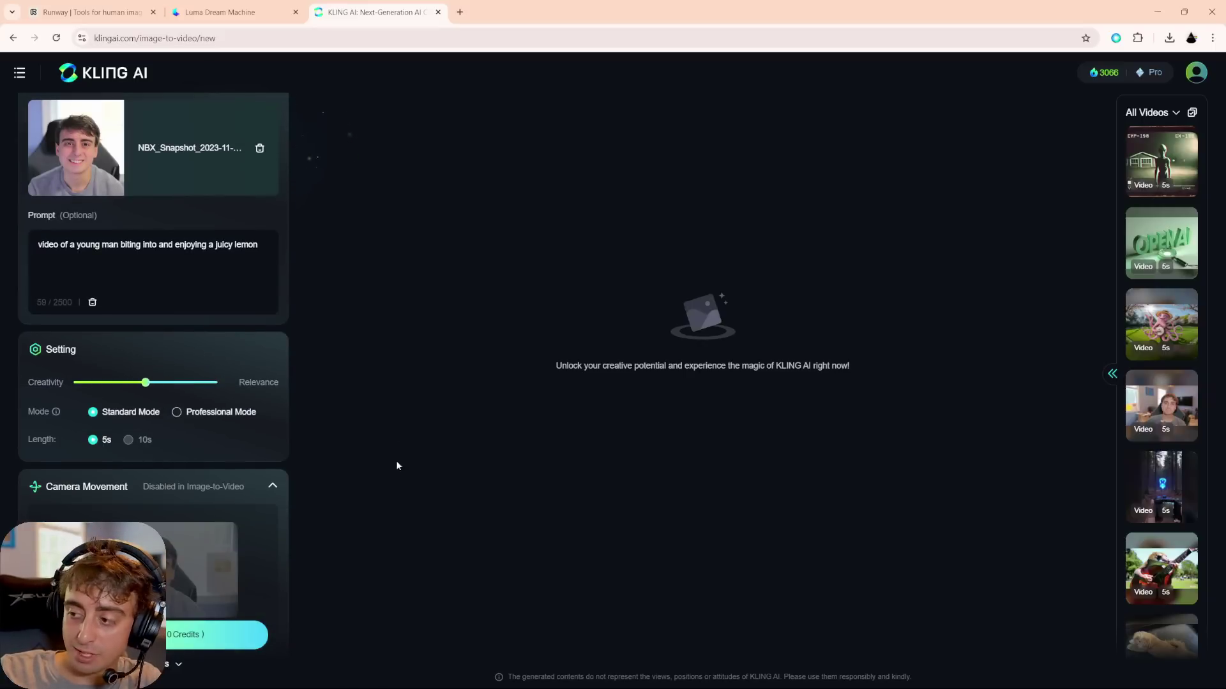
{"action": "scroll", "coordinate": [136, 420], "scroll_direction": "down", "scroll_amount": 3}
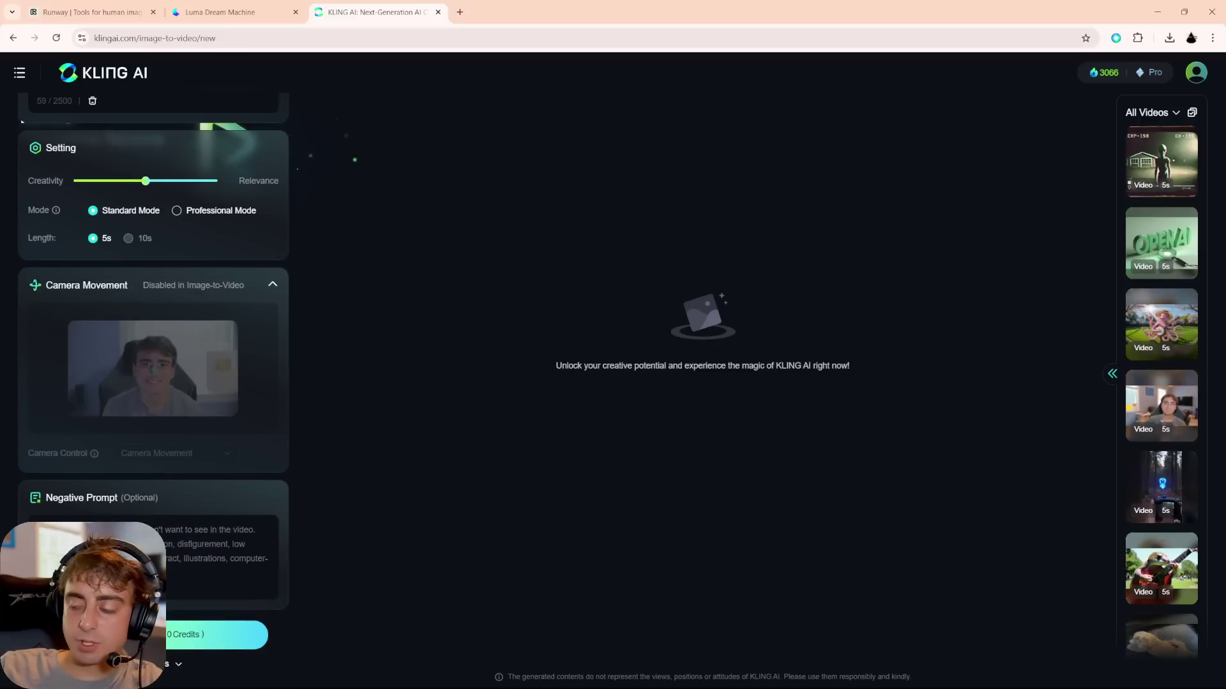
{"action": "left_click", "coordinate": [222, 633]}
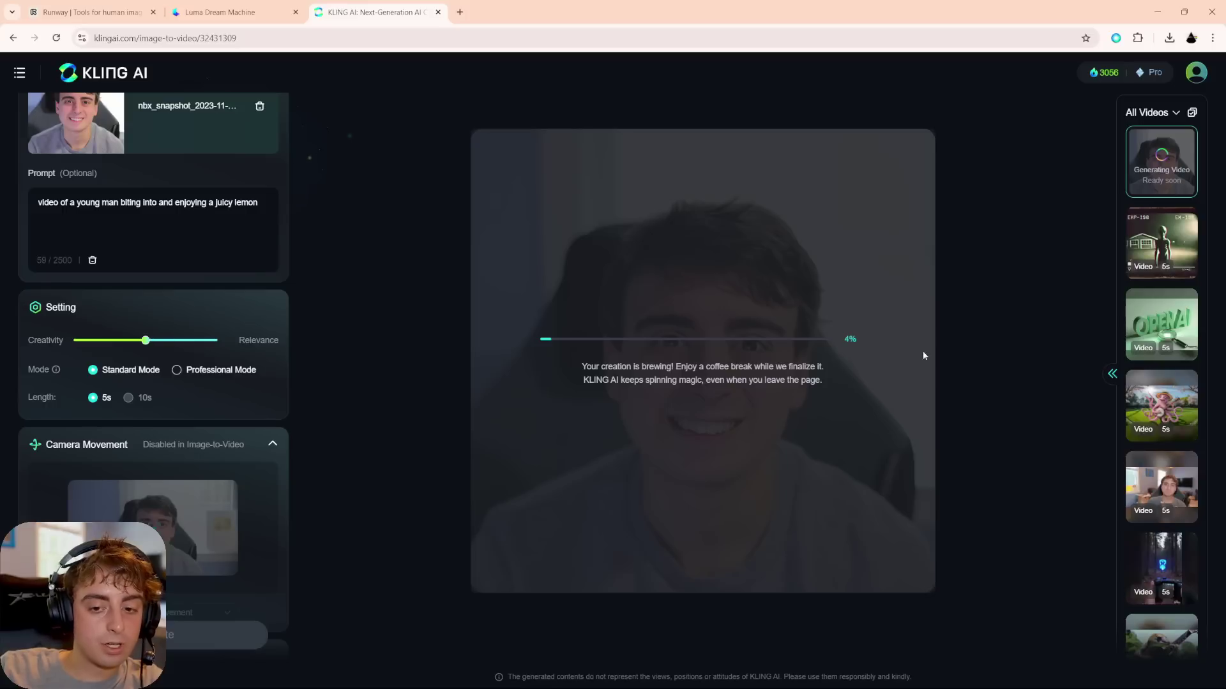
Step: Generate a Professional Mode version of the lemon video and follow both jobs' progress
{"action": "left_click", "coordinate": [177, 371]}
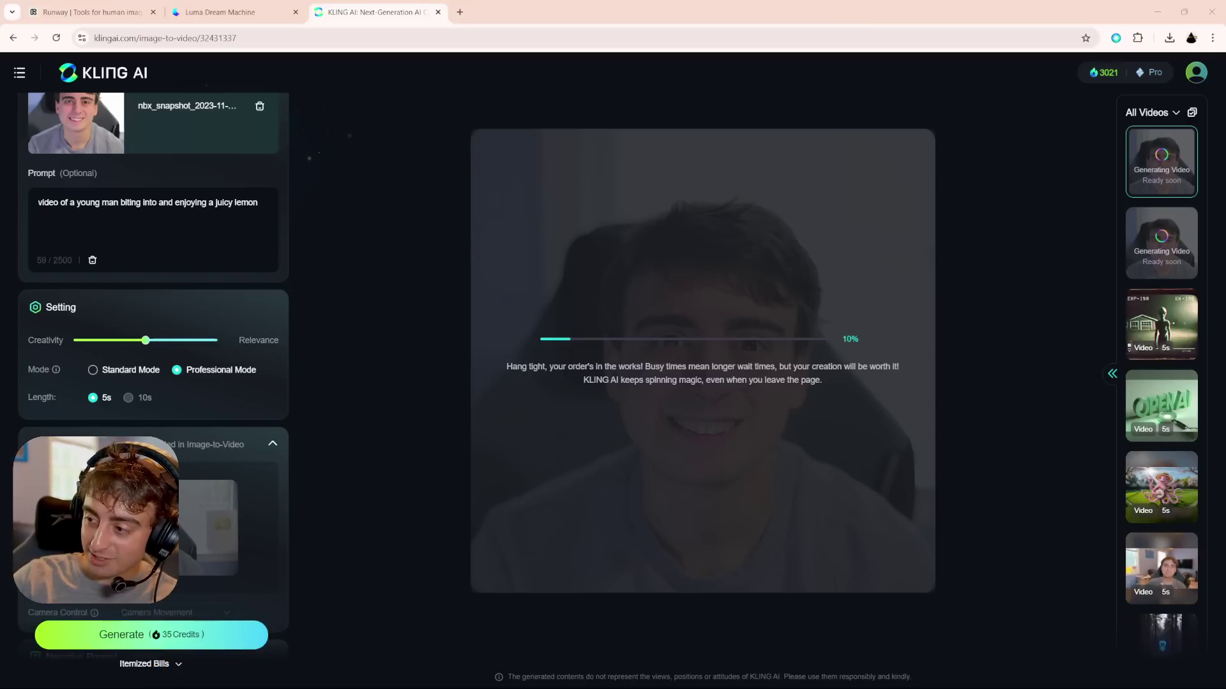
{"action": "mouse_move", "coordinate": [145, 664]}
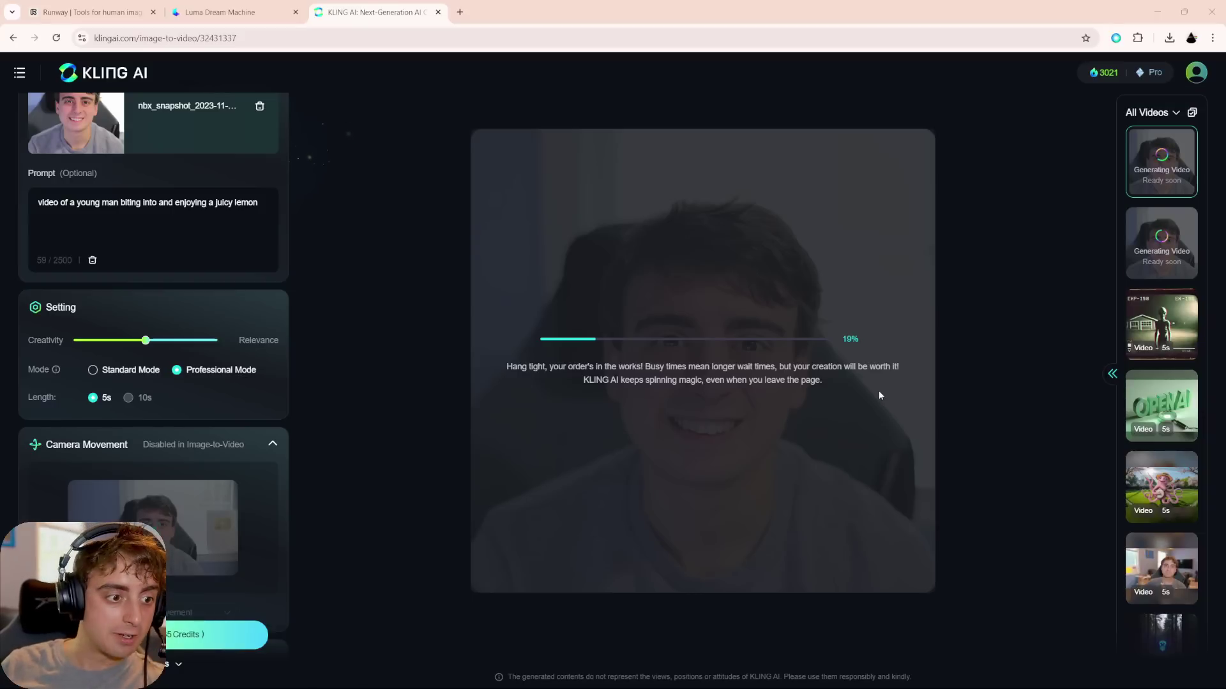
{"action": "left_click", "coordinate": [1165, 238]}
{"action": "left_click", "coordinate": [1168, 168]}
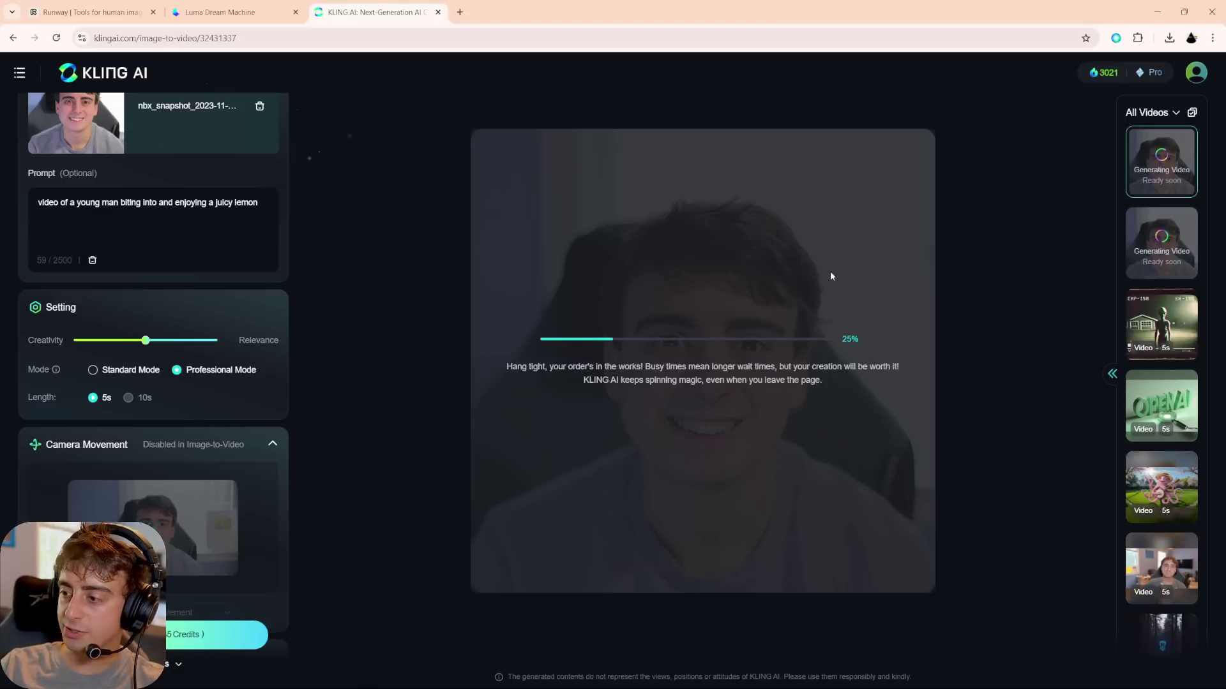
{"action": "left_click", "coordinate": [1165, 237]}
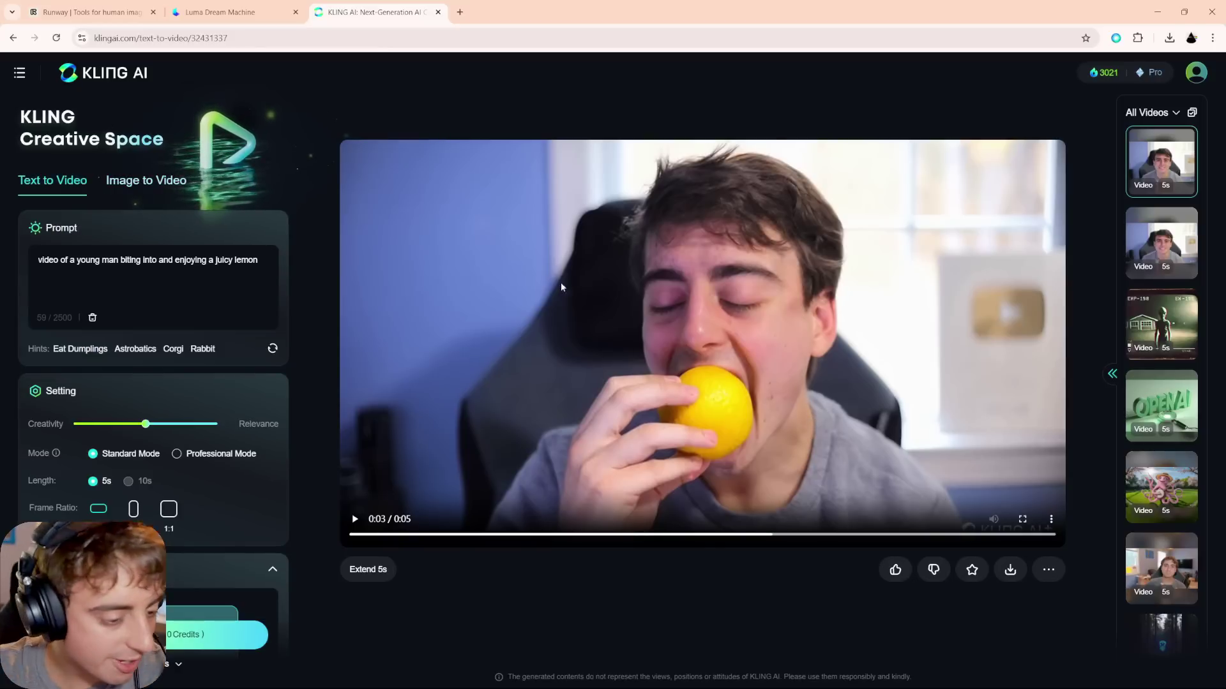
{"action": "mouse_move", "coordinate": [159, 480]}
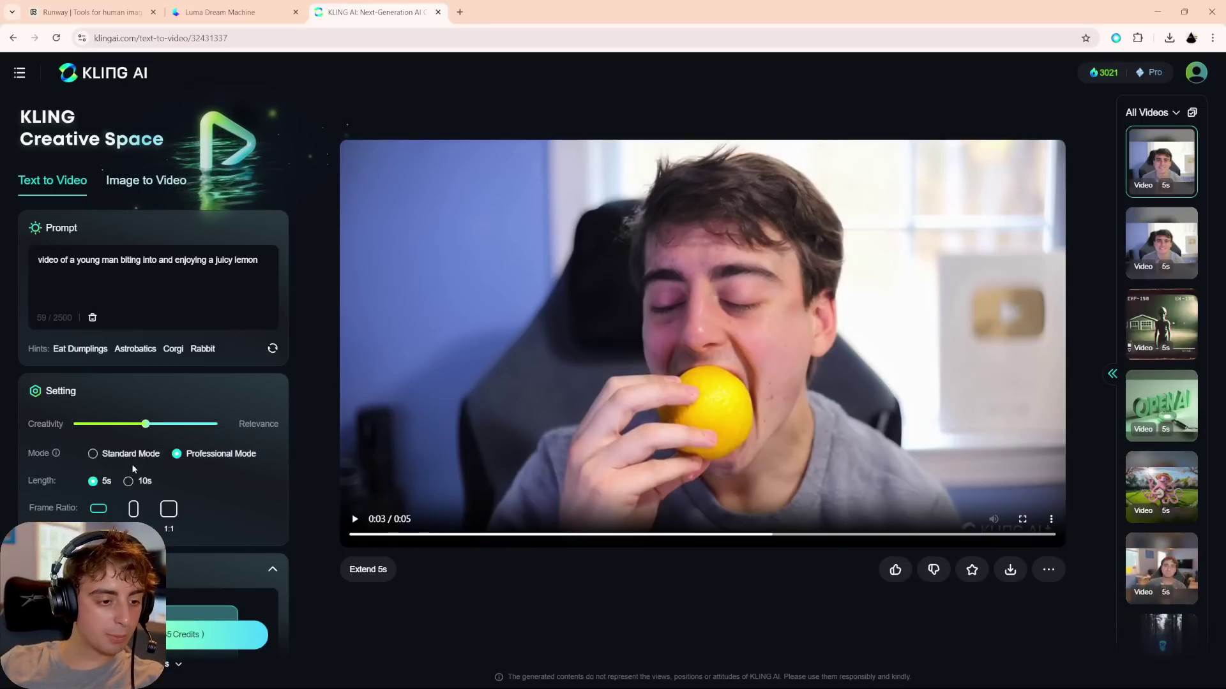
{"action": "left_click", "coordinate": [100, 455]}
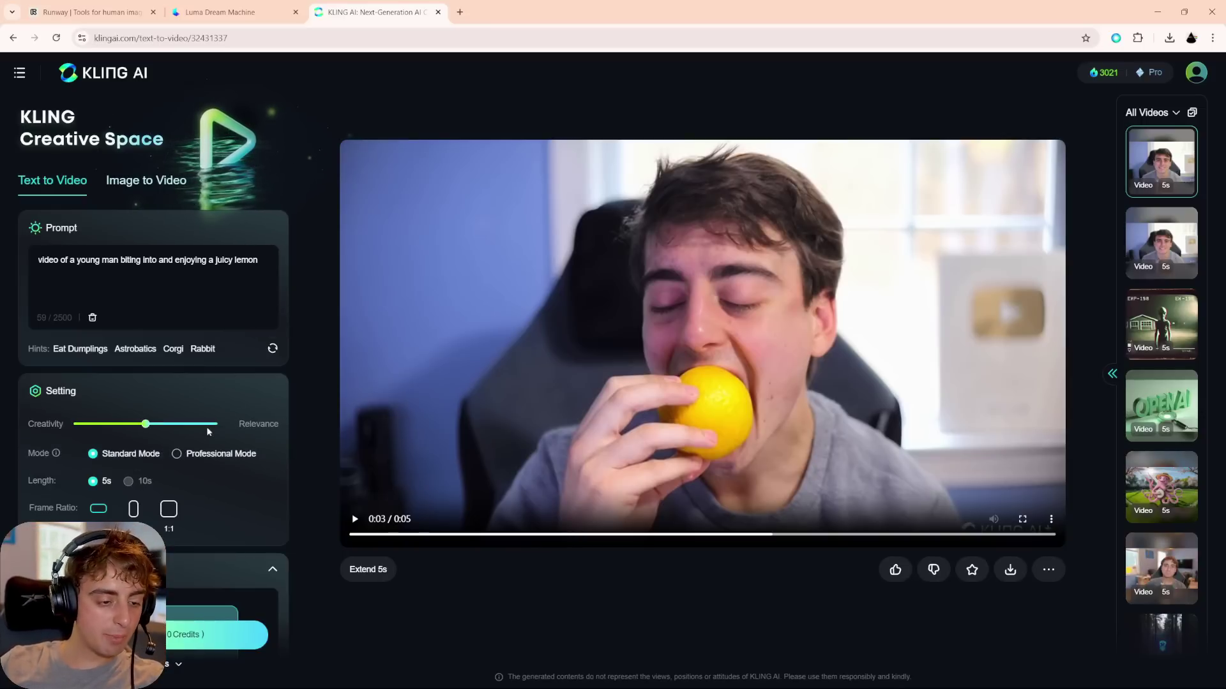
{"action": "scroll", "coordinate": [195, 383], "scroll_direction": "down", "scroll_amount": 2}
{"action": "left_click", "coordinate": [197, 375]}
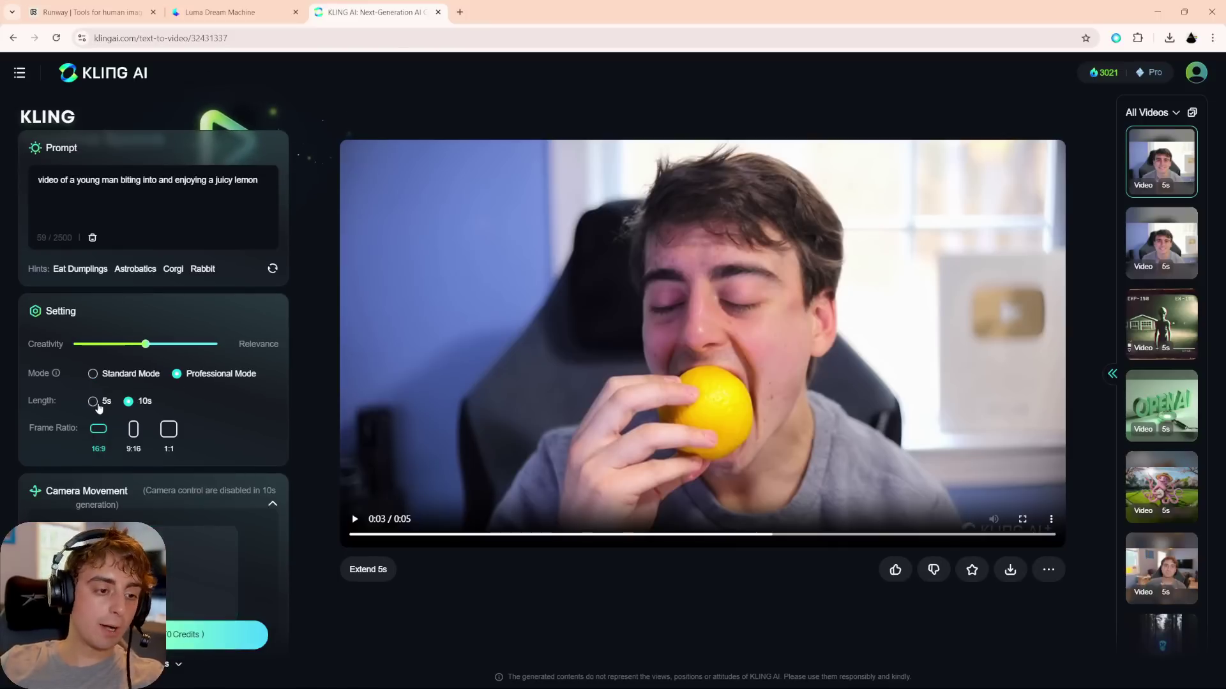
{"action": "left_click", "coordinate": [93, 402]}
{"action": "left_click", "coordinate": [93, 374]}
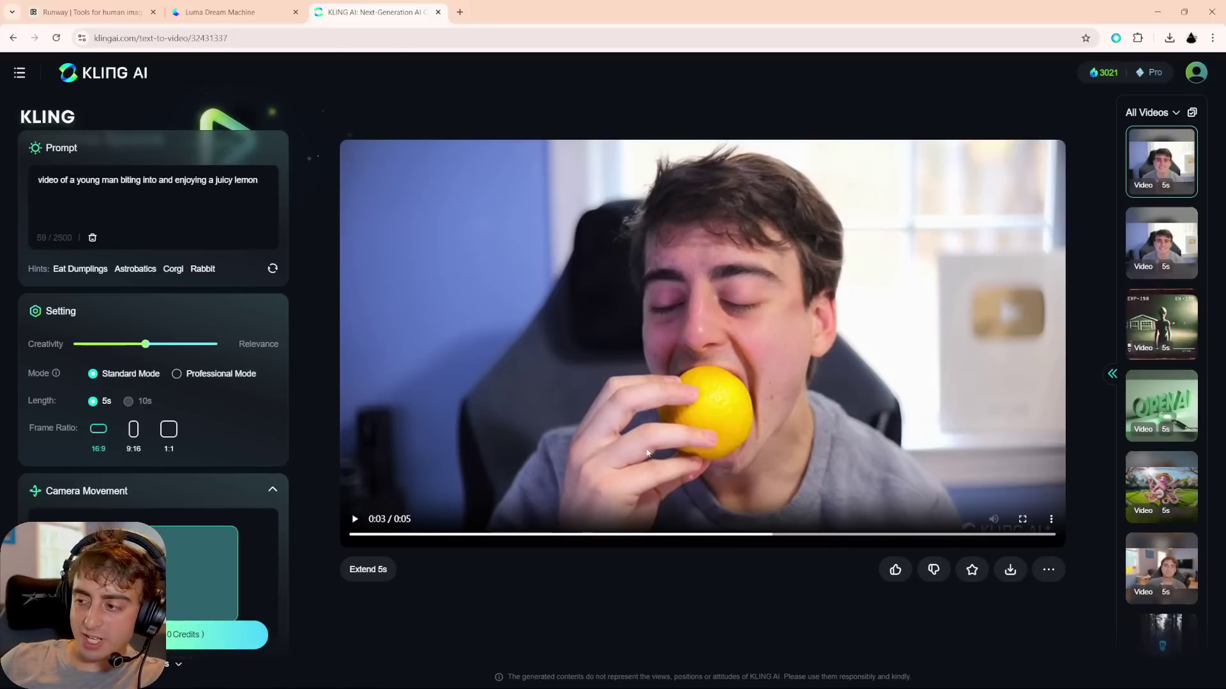
{"action": "scroll", "coordinate": [156, 375], "scroll_direction": "down", "scroll_amount": 3}
{"action": "scroll", "coordinate": [157, 321], "scroll_direction": "up", "scroll_amount": 5}
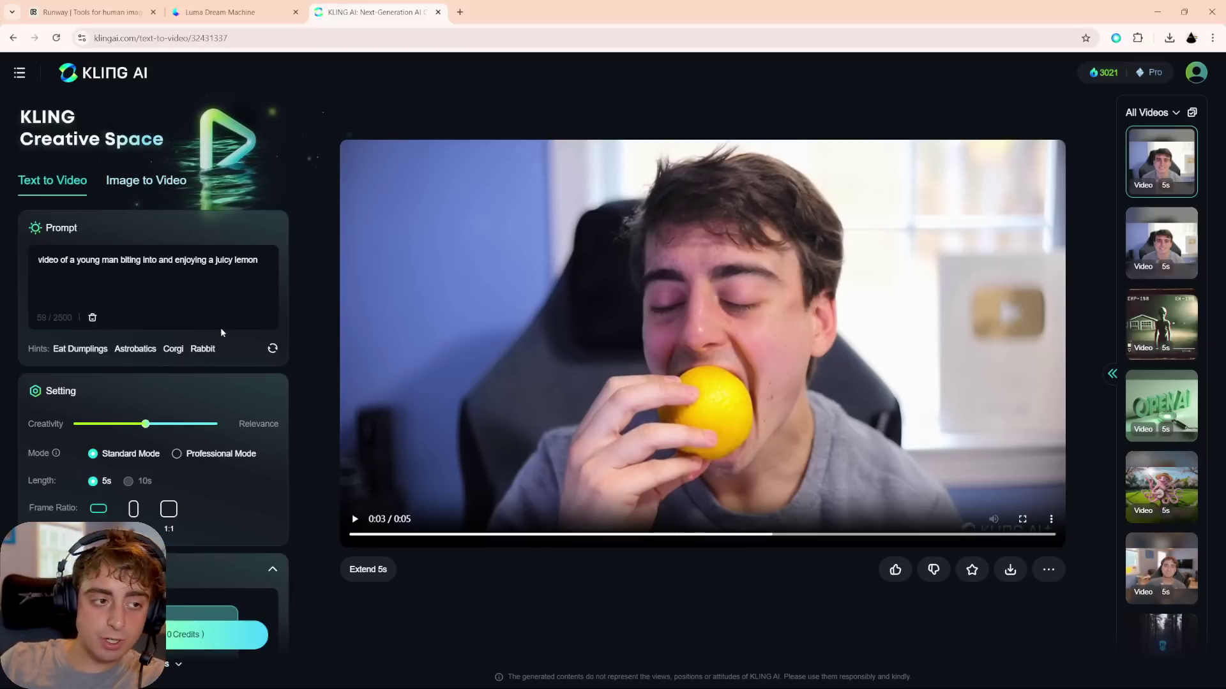
Step: Try roll, horizontal, vertical, zoom and tilt camera movements at various amounts
{"action": "scroll", "coordinate": [221, 391], "scroll_direction": "down", "scroll_amount": 4}
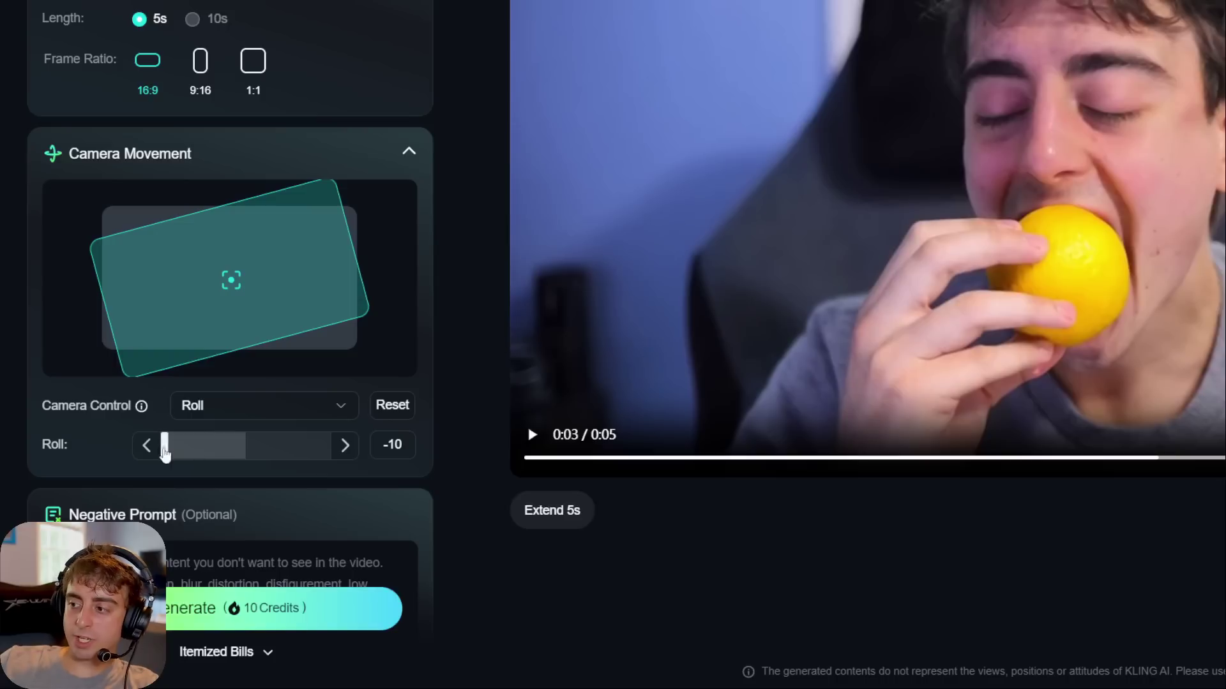
{"action": "left_click_drag", "start_coordinate": [166, 455], "coordinate": [313, 452]}
{"action": "left_click", "coordinate": [258, 416]}
{"action": "left_click", "coordinate": [230, 266]}
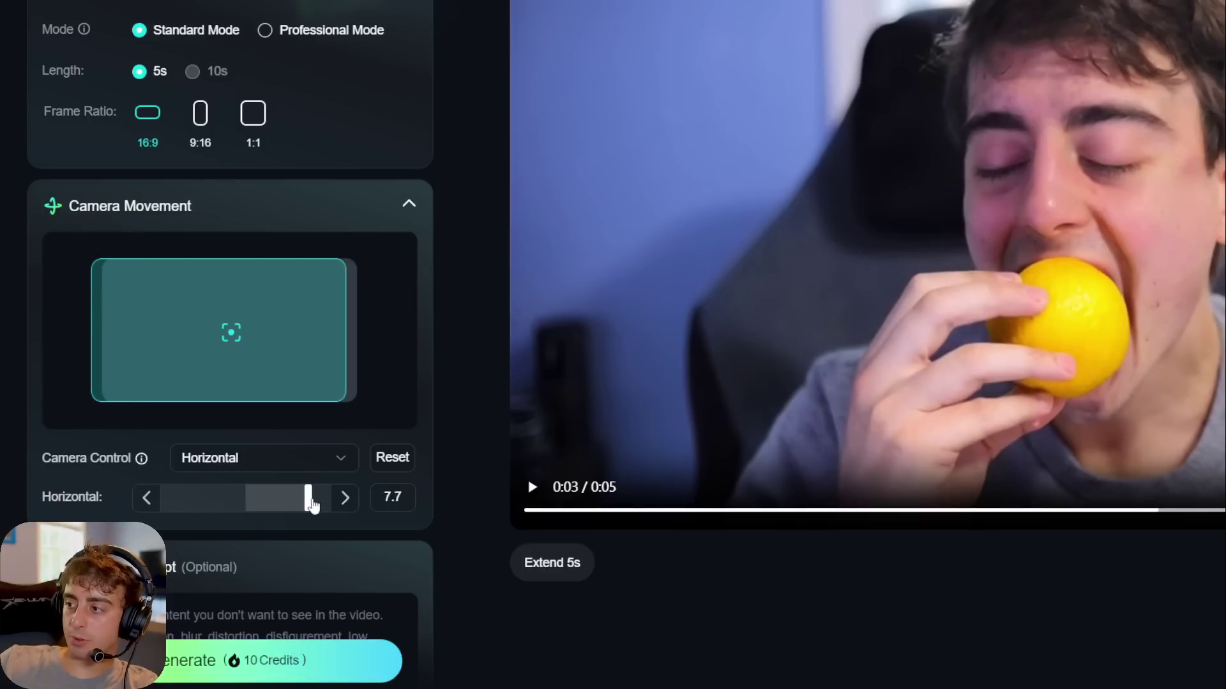
{"action": "left_click_drag", "start_coordinate": [311, 505], "coordinate": [282, 505]}
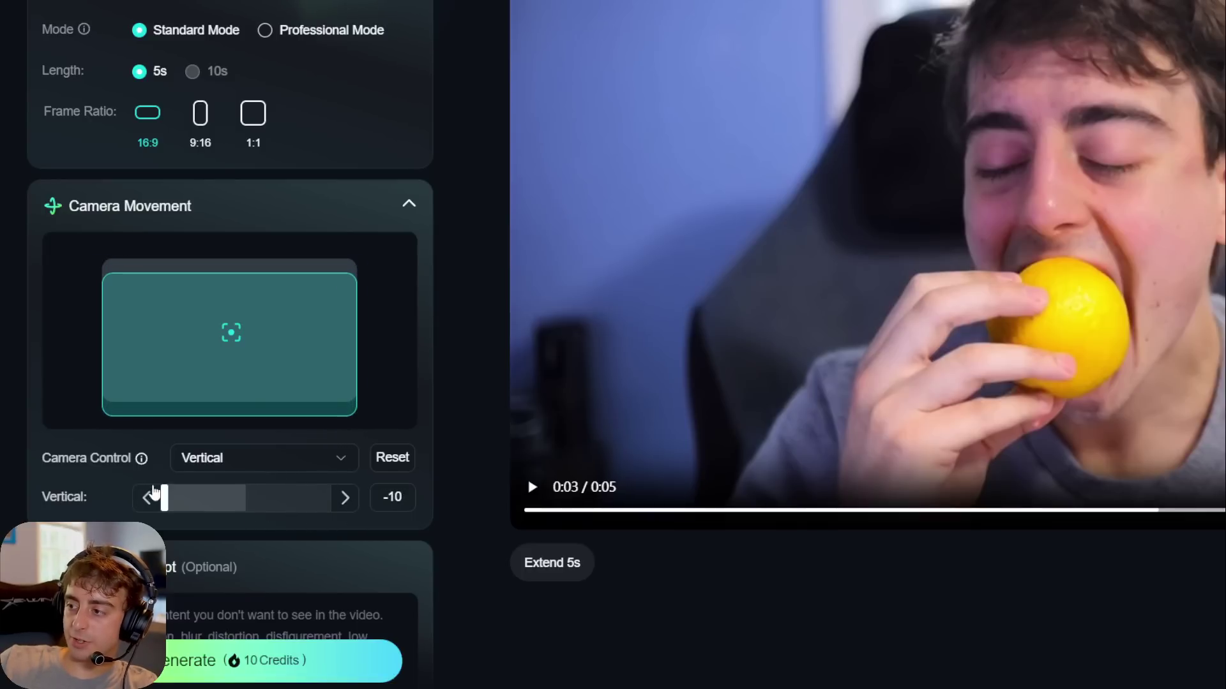
{"action": "left_click_drag", "start_coordinate": [153, 494], "coordinate": [247, 495]}
{"action": "left_click", "coordinate": [247, 458]}
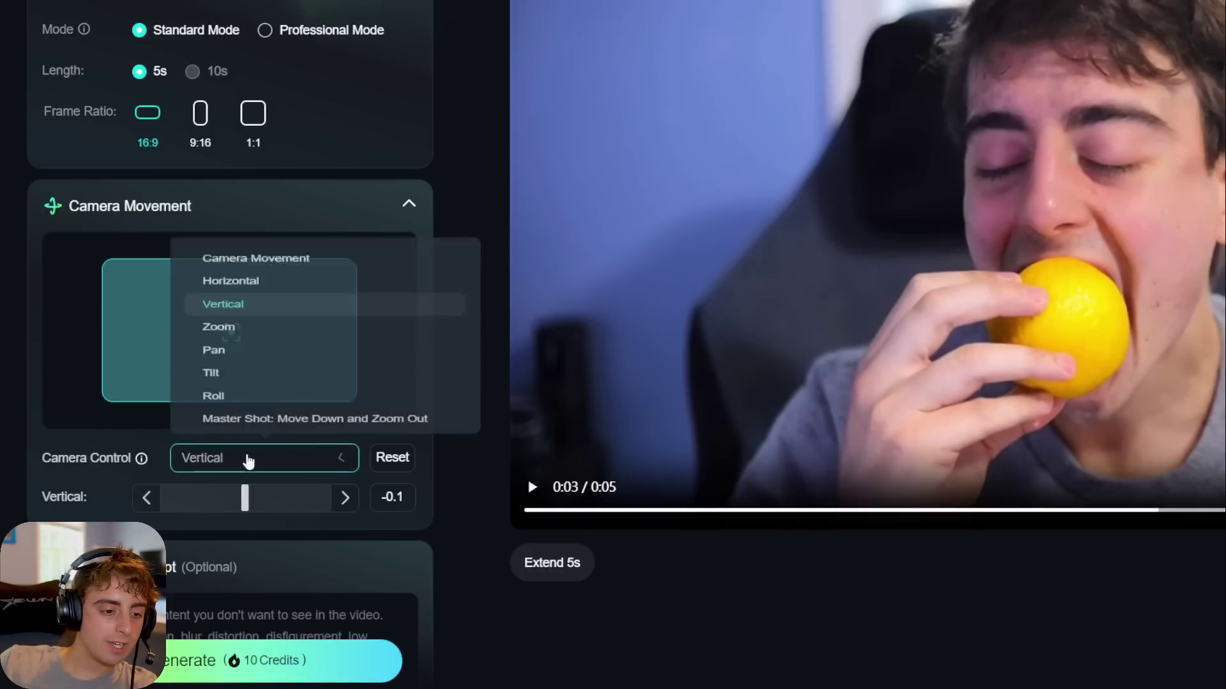
{"action": "left_click", "coordinate": [204, 325]}
{"action": "left_click_drag", "start_coordinate": [164, 497], "coordinate": [243, 497]}
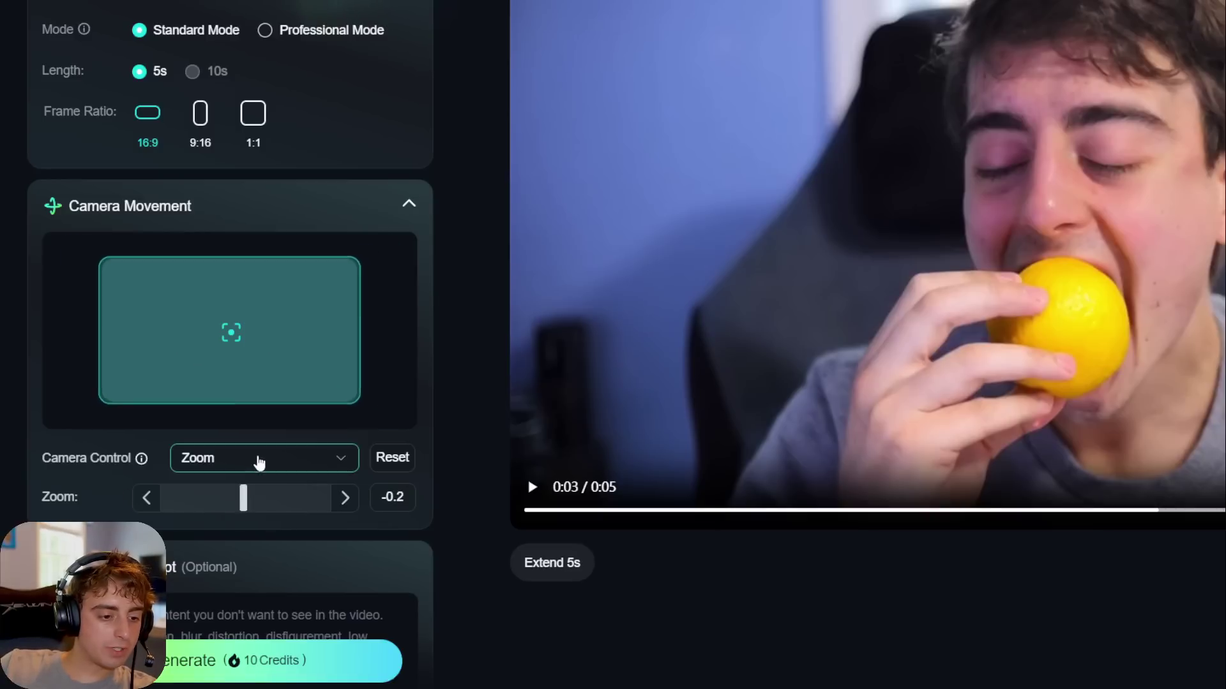
{"action": "left_click", "coordinate": [257, 458]}
{"action": "left_click", "coordinate": [254, 355]}
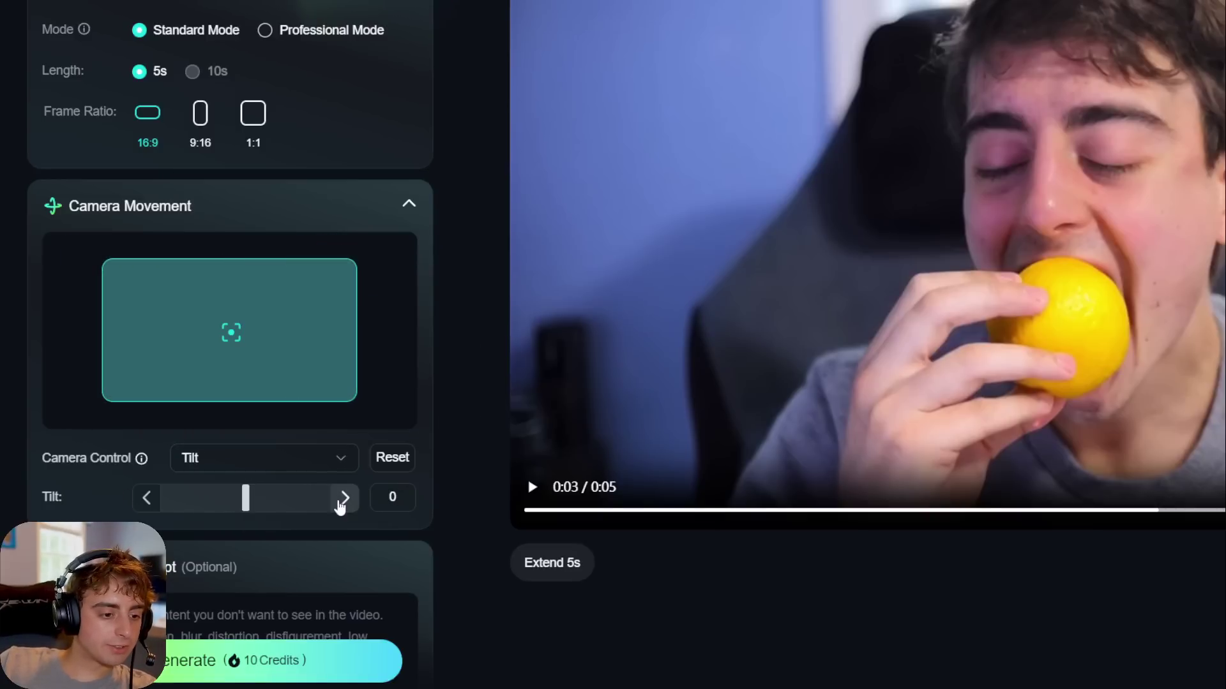
{"action": "left_click_drag", "start_coordinate": [247, 501], "coordinate": [328, 504]}
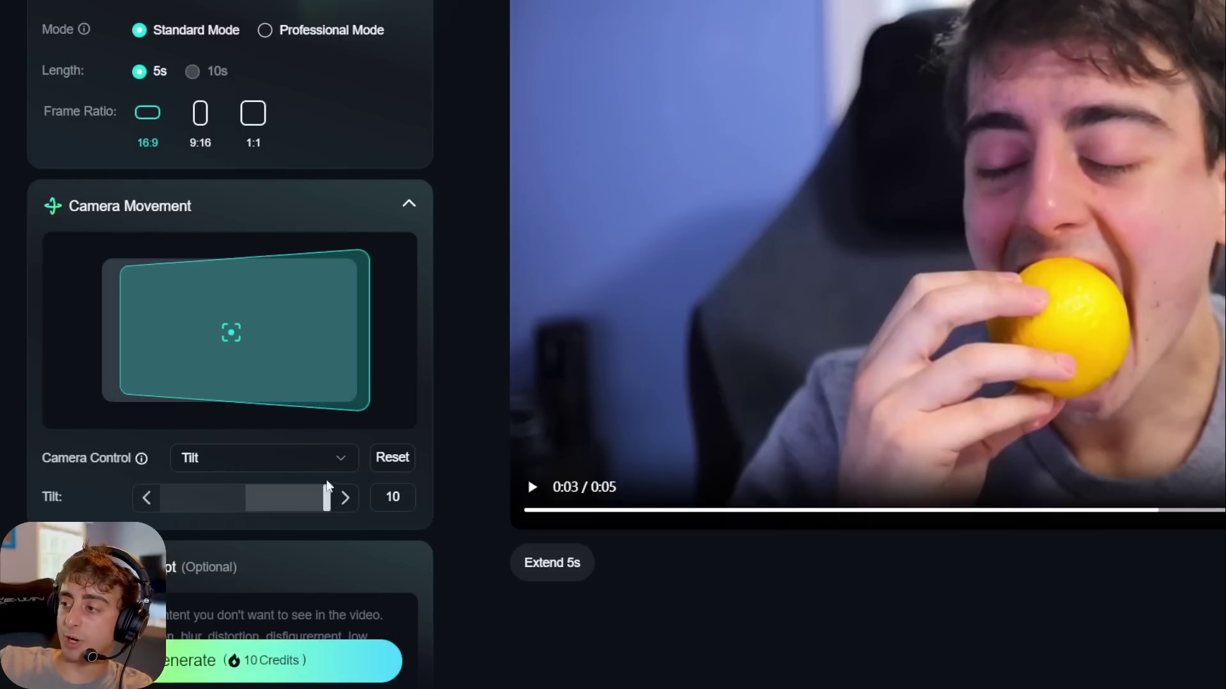
Step: Try the Master Shot presets: forward with zoom up, right with zoom in, left with zoom in
{"action": "left_click", "coordinate": [310, 468]}
{"action": "left_click", "coordinate": [287, 343]}
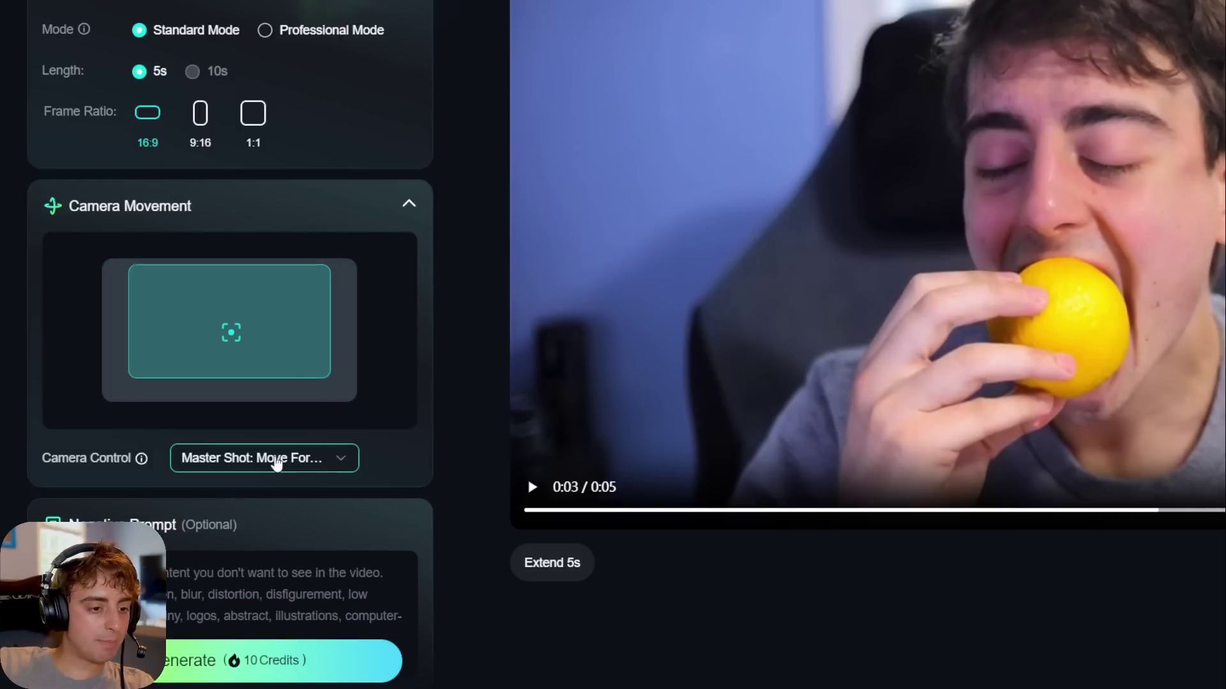
{"action": "left_click", "coordinate": [281, 456]}
{"action": "left_click", "coordinate": [285, 376]}
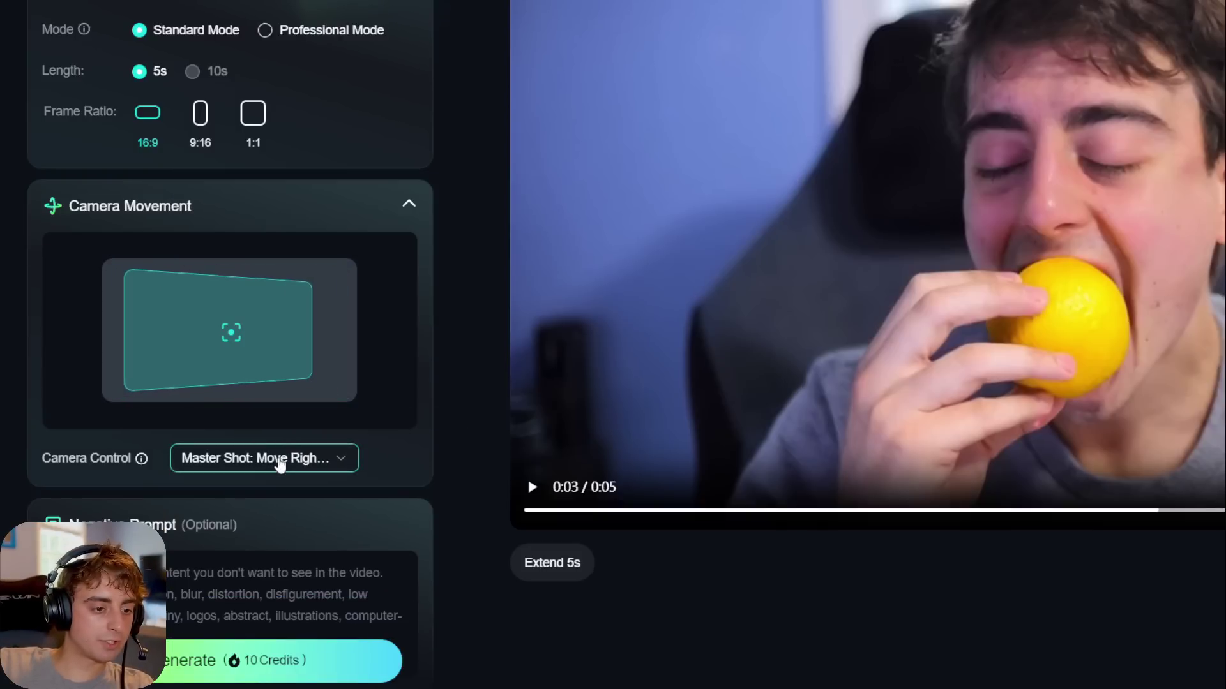
{"action": "left_click", "coordinate": [279, 465]}
{"action": "left_click", "coordinate": [286, 408]}
{"action": "left_click", "coordinate": [287, 463]}
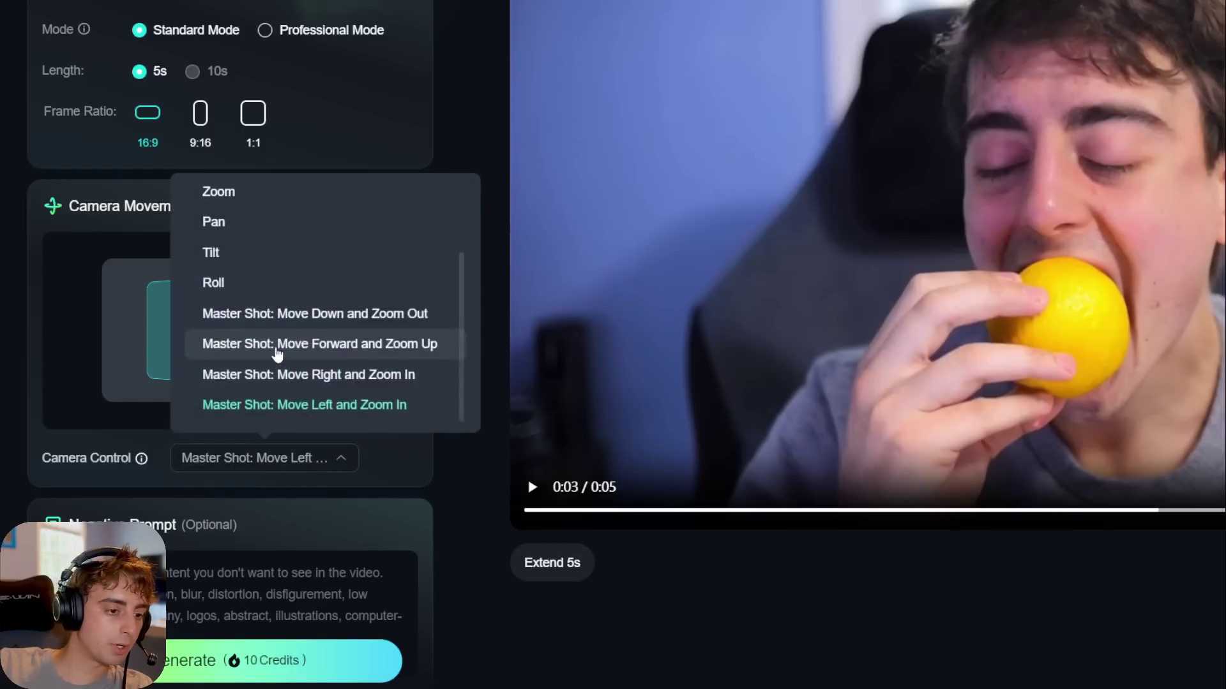
Step: Settle on plain Zoom camera motion at -8.5
{"action": "scroll", "coordinate": [310, 275], "scroll_direction": "up", "scroll_amount": 2}
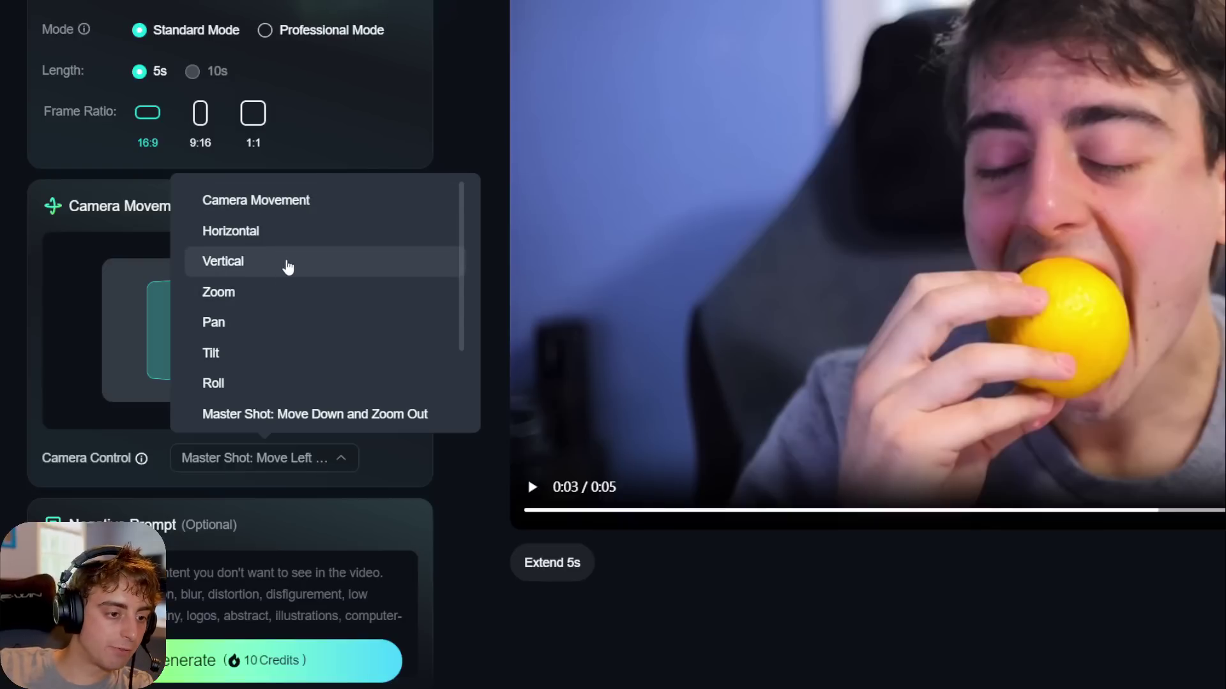
{"action": "left_click", "coordinate": [284, 292]}
{"action": "left_click_drag", "start_coordinate": [166, 497], "coordinate": [176, 497]}
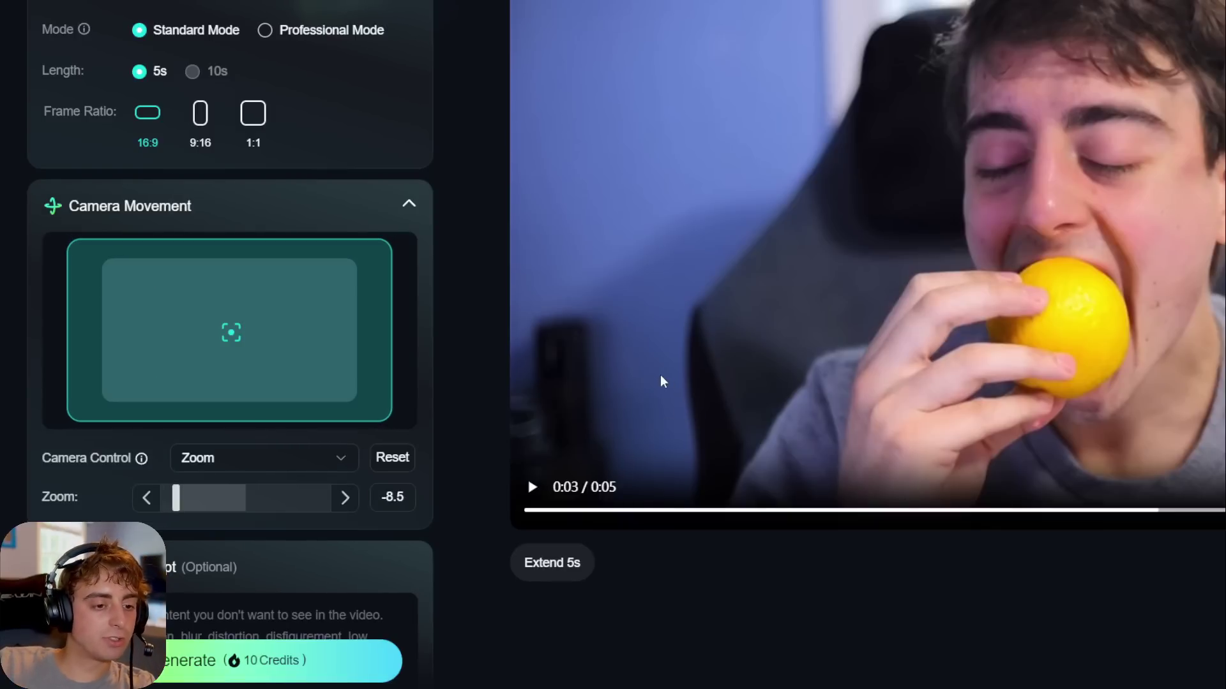
{"action": "scroll", "coordinate": [72, 57], "scroll_direction": "up", "scroll_amount": 5}
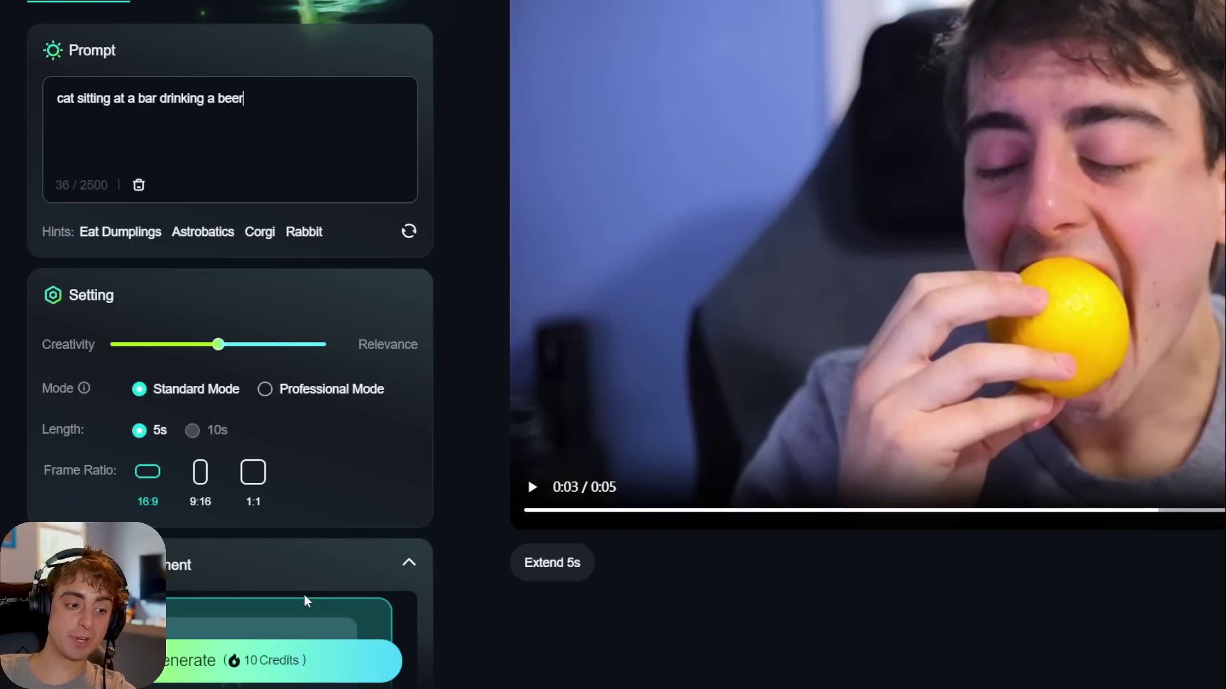
Step: Enter the negative prompt 'deformed, ugly, mashed, destroyed, morphing, blurry' and generate the cat video
{"action": "scroll", "coordinate": [281, 604], "scroll_direction": "down", "scroll_amount": 6}
{"action": "left_click", "coordinate": [236, 527]}
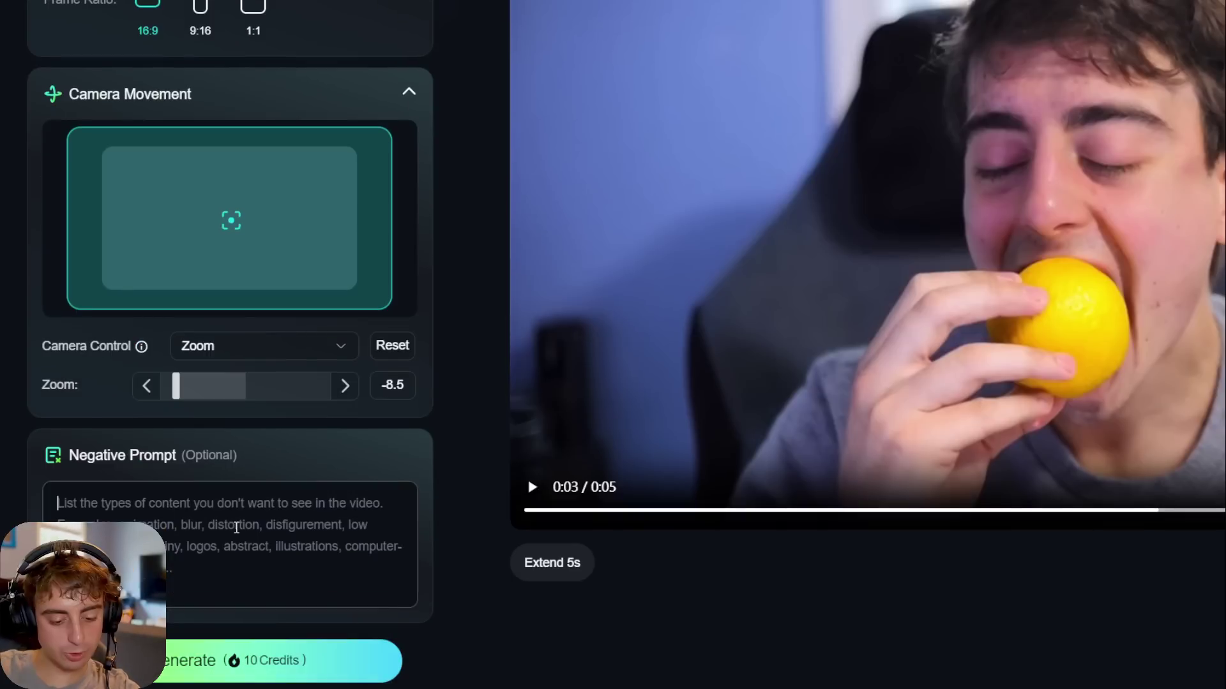
{"action": "type", "text": "deformed, ugly, mashed, destroyed, morphing, blurry"}
{"action": "left_click", "coordinate": [268, 664]}
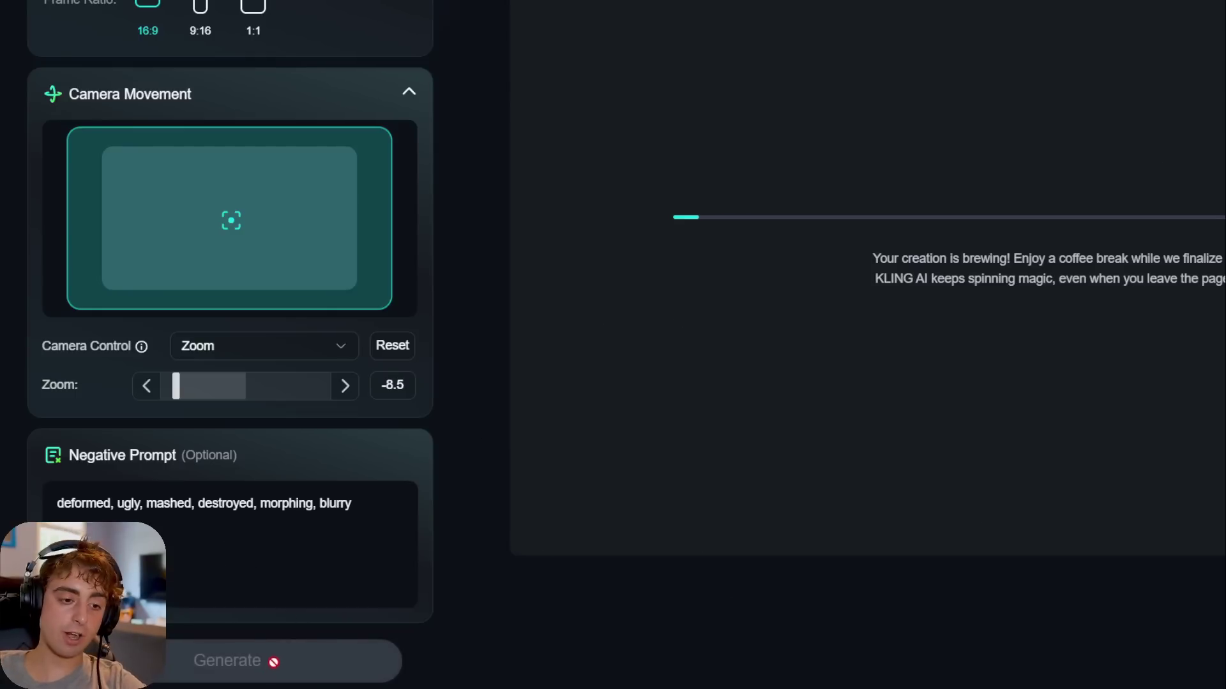
{"action": "left_click", "coordinate": [258, 677]}
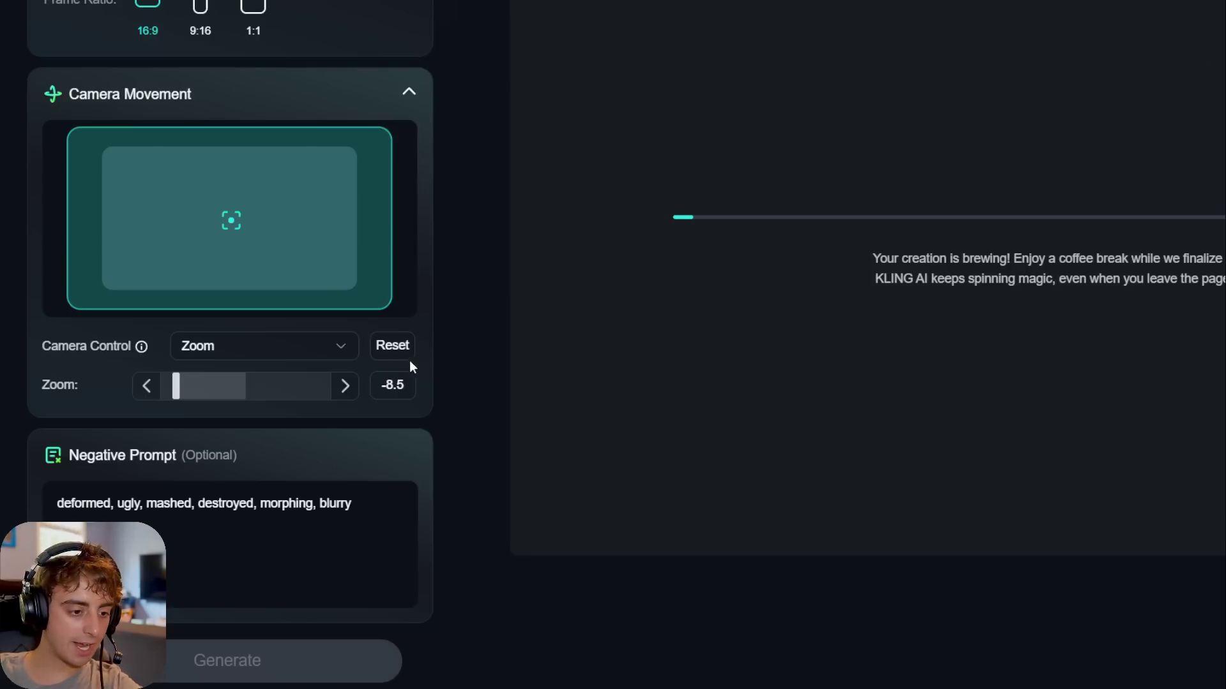
Step: Clear the prompt, set the 9:16 ratio, and paste the grey alien in the woods prompt
{"action": "scroll", "coordinate": [392, 341], "scroll_direction": "up", "scroll_amount": 7}
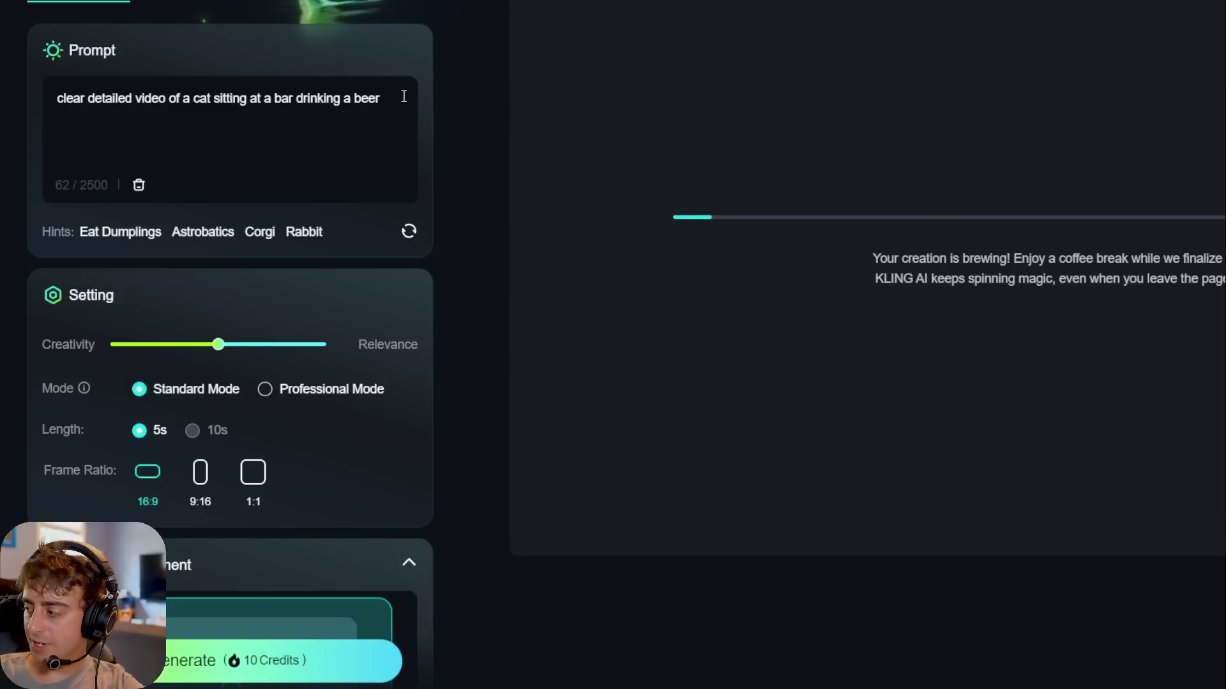
{"action": "left_click", "coordinate": [139, 185]}
{"action": "left_click", "coordinate": [218, 509]}
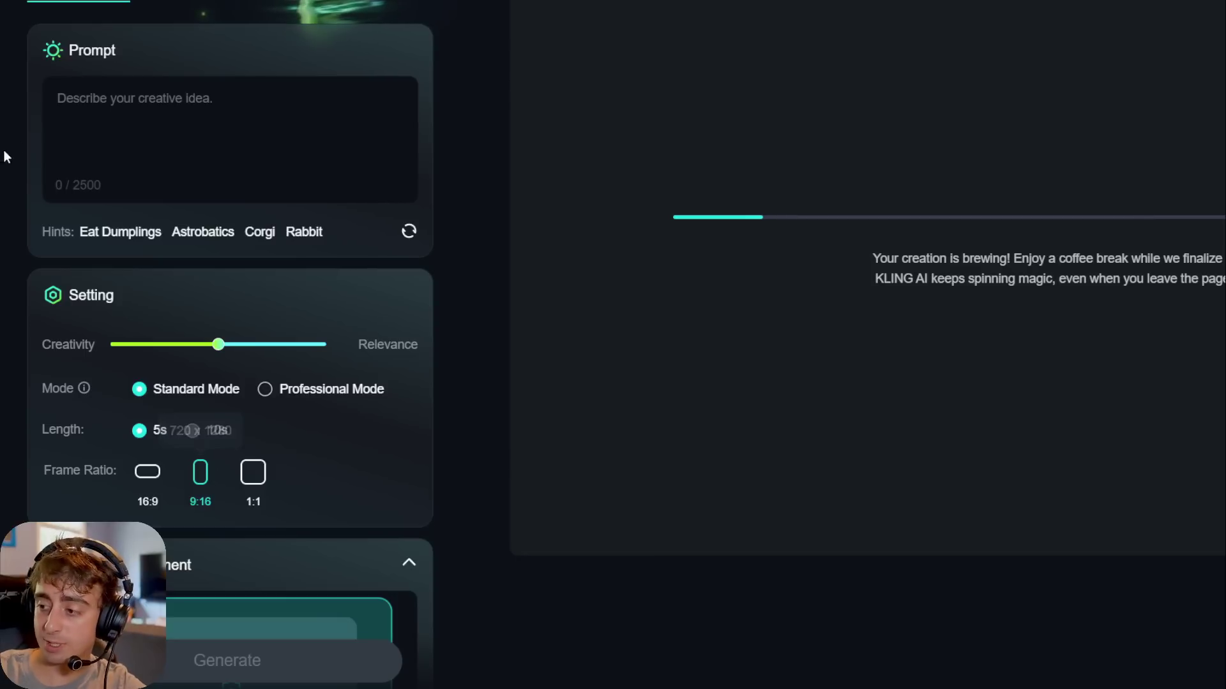
{"action": "left_click", "coordinate": [159, 131]}
{"action": "type", "text": "iphone footage captures a grey alien in the bushes, sunset, middle of the woods"}
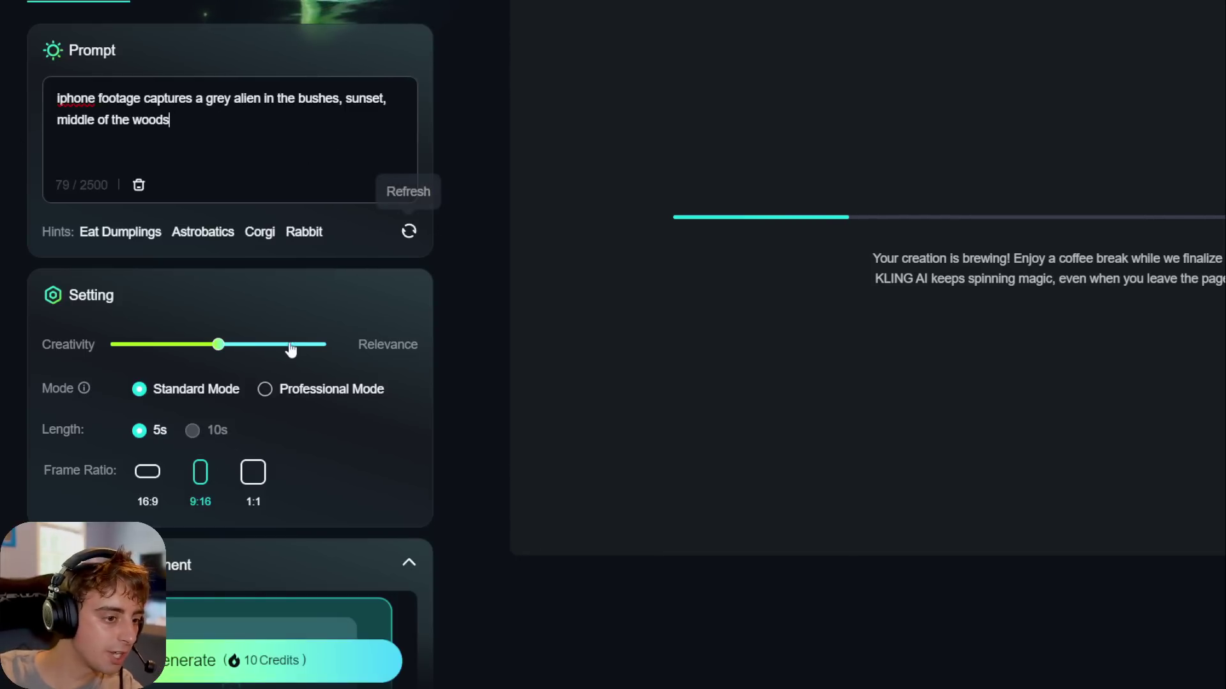
Step: Turn off the zoom camera motion and generate the alien clip
{"action": "scroll", "coordinate": [258, 352], "scroll_direction": "down", "scroll_amount": 6}
{"action": "left_click", "coordinate": [258, 348]}
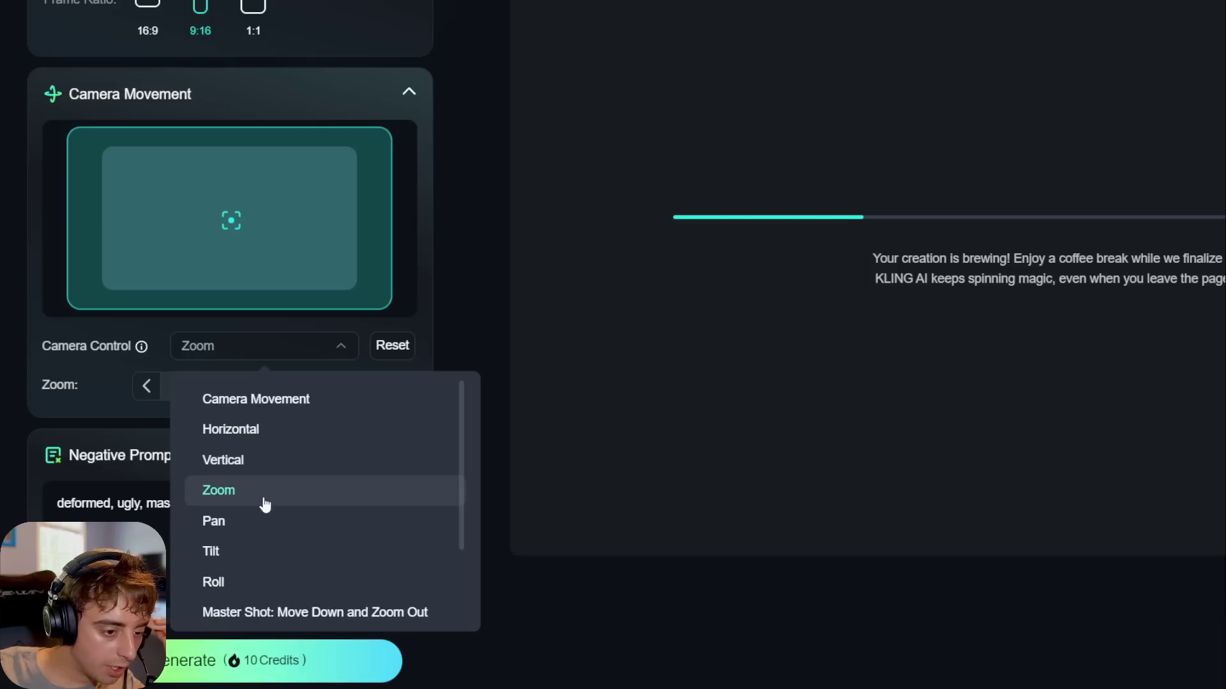
{"action": "left_click", "coordinate": [259, 399]}
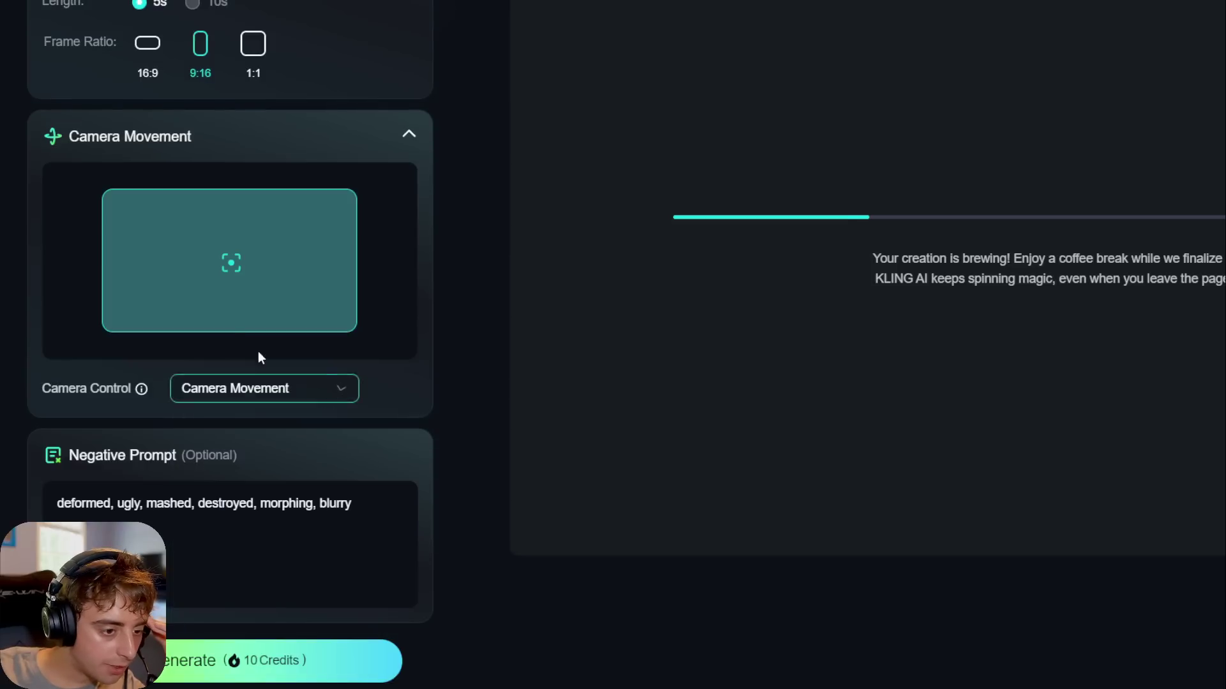
{"action": "left_click", "coordinate": [323, 664]}
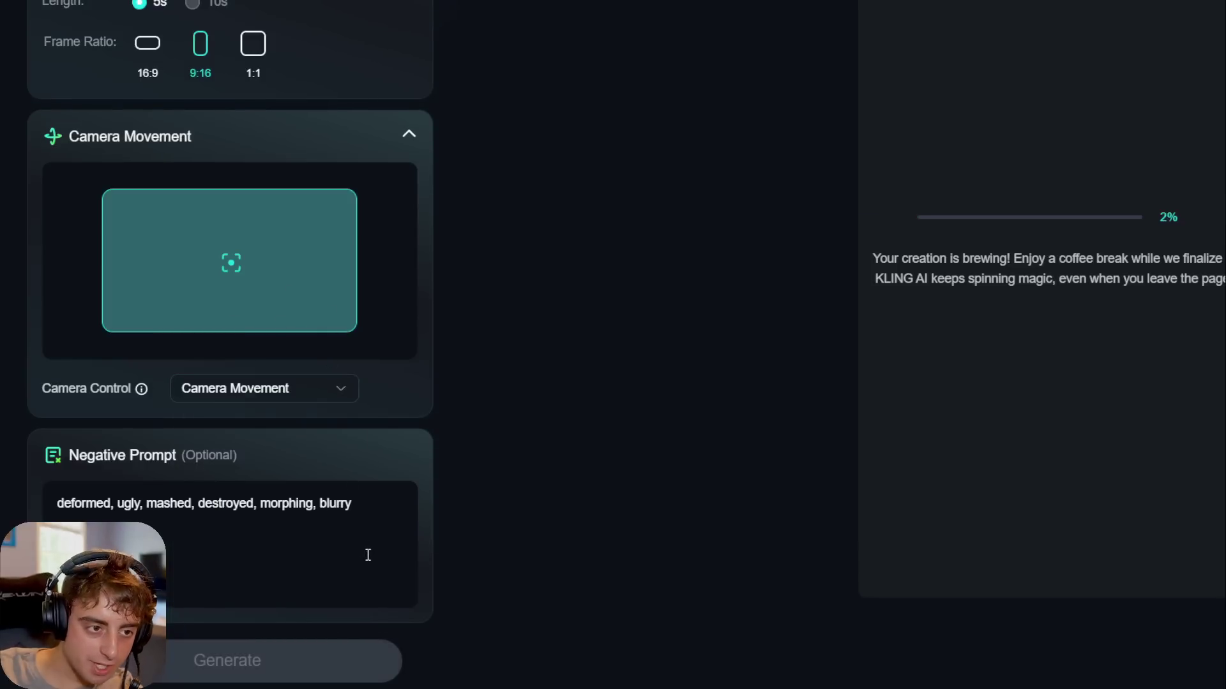
Step: Set the clip length to 10 seconds
{"action": "scroll", "coordinate": [367, 554], "scroll_direction": "up", "scroll_amount": 5}
{"action": "left_click", "coordinate": [211, 364]}
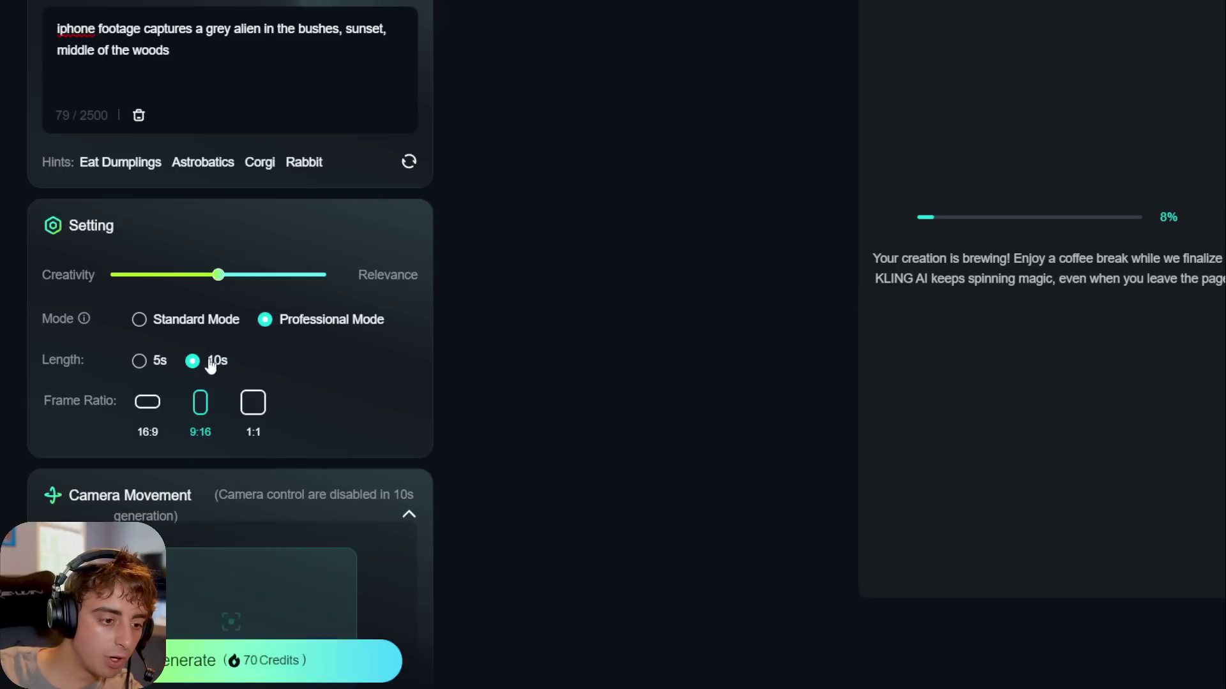
{"action": "scroll", "coordinate": [407, 511], "scroll_direction": "down", "scroll_amount": 2}
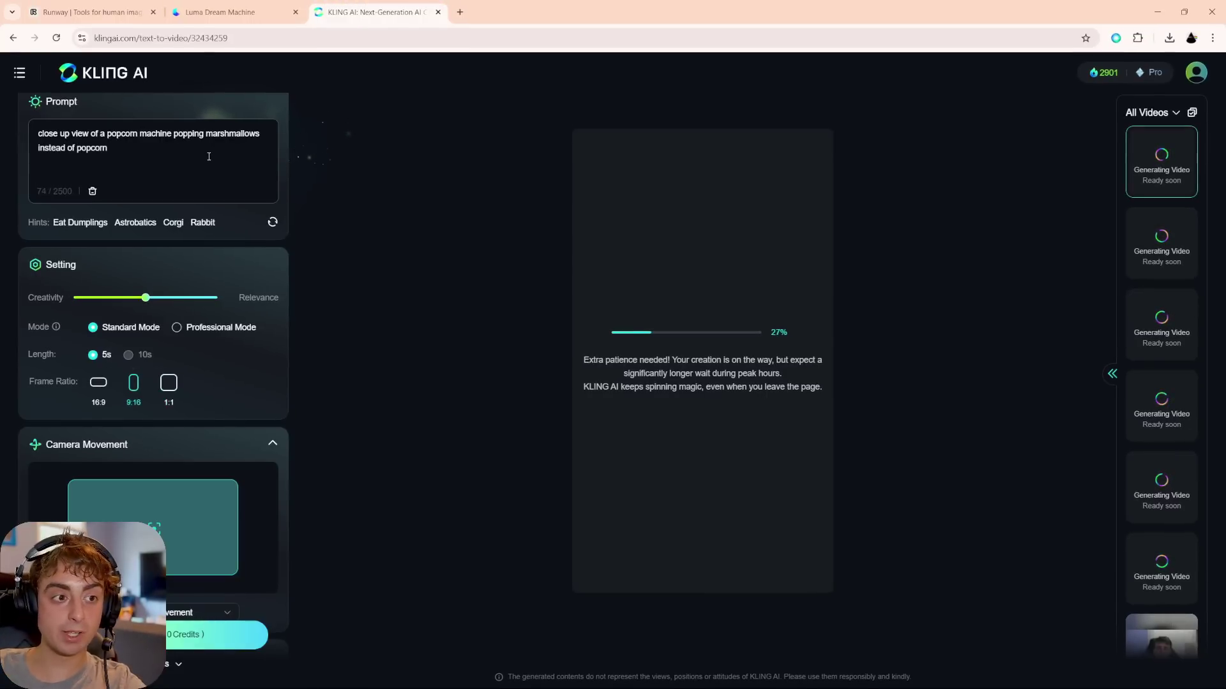
Step: Add 'green' to the popcorn prompt, choose 1:1, set camera Tilt to 10, and generate
{"action": "type", "text": "green"}
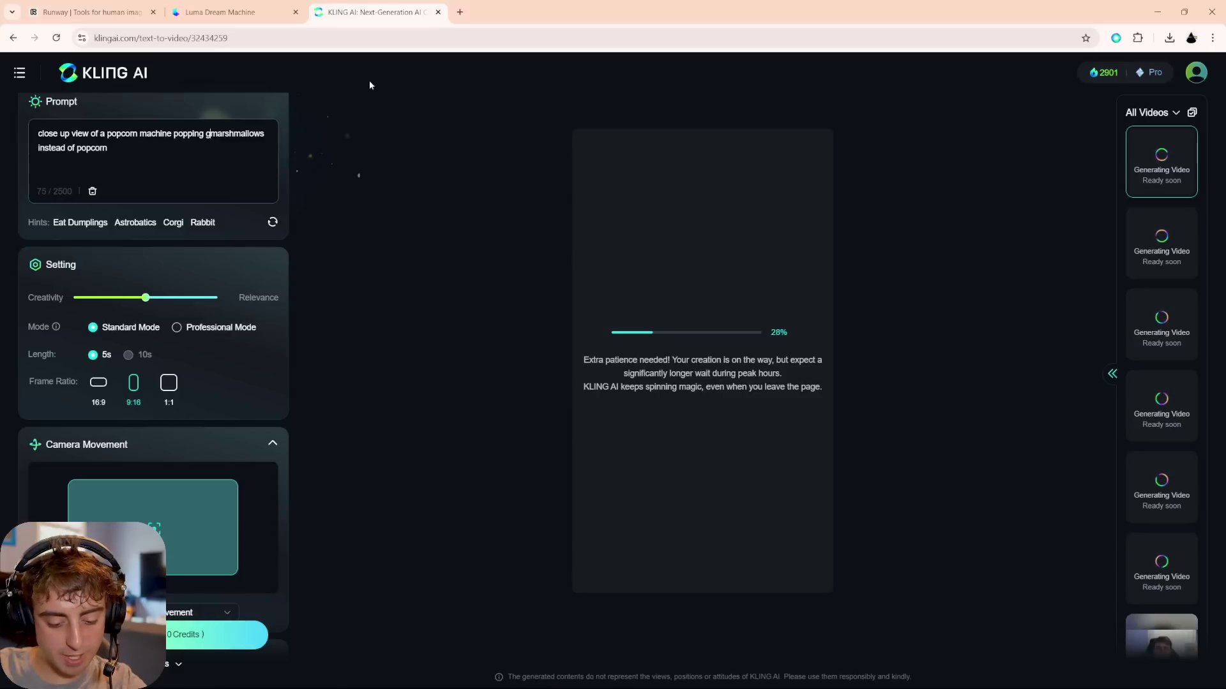
{"action": "left_click", "coordinate": [169, 384]}
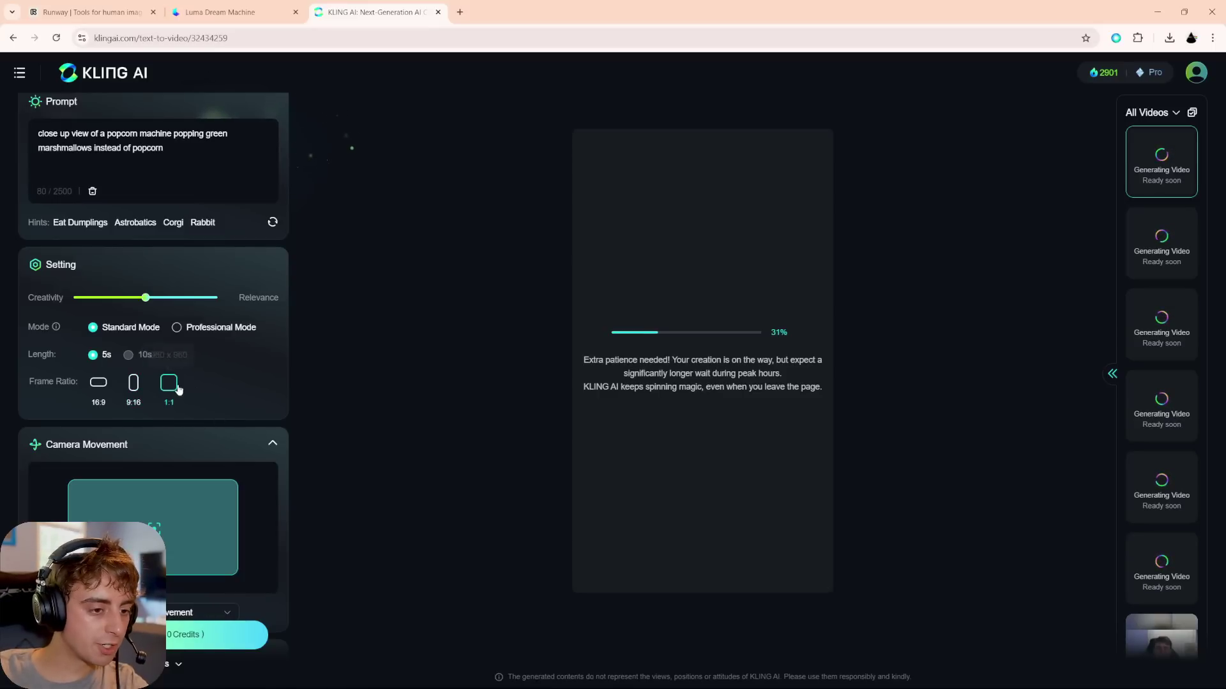
{"action": "scroll", "coordinate": [210, 455], "scroll_direction": "down", "scroll_amount": 3}
{"action": "left_click", "coordinate": [174, 452]}
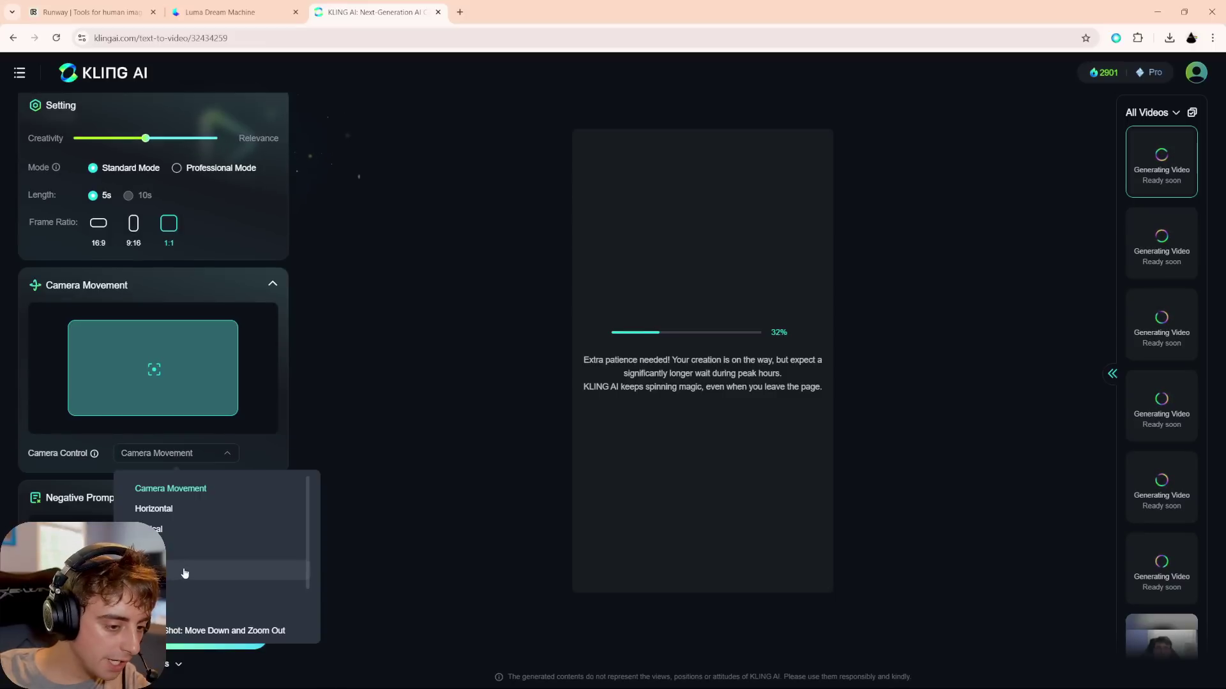
{"action": "left_click", "coordinate": [171, 584]}
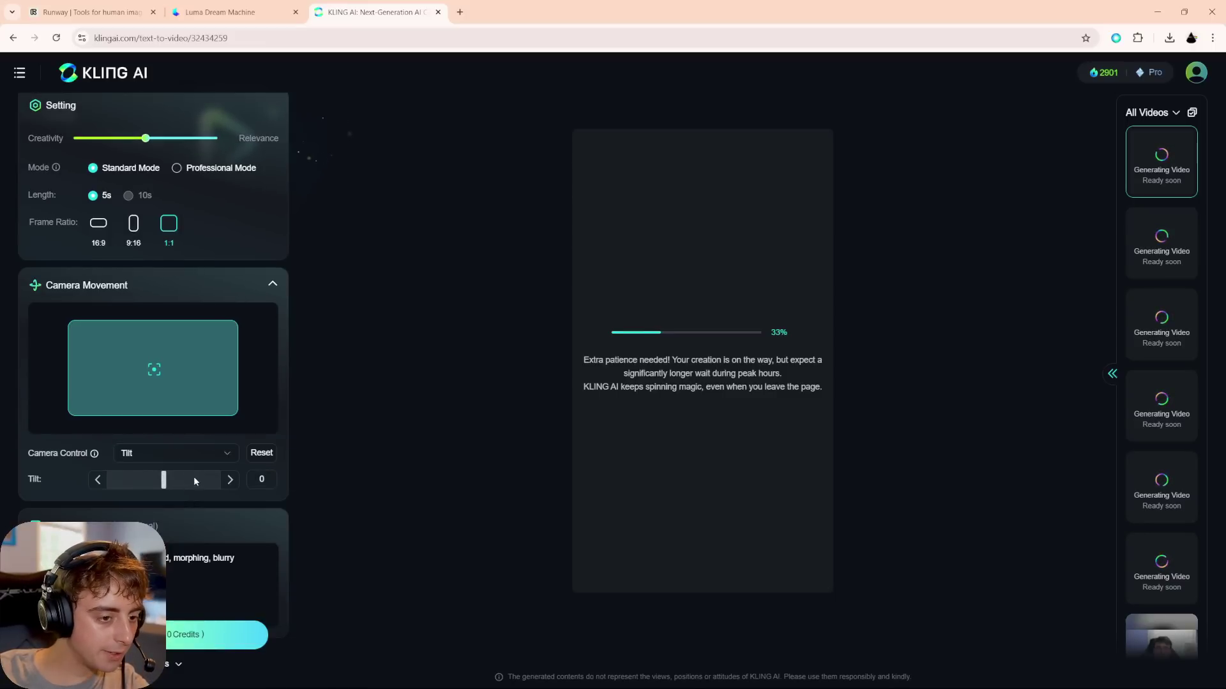
{"action": "left_click_drag", "start_coordinate": [213, 487], "coordinate": [330, 484]}
{"action": "left_click", "coordinate": [184, 633]}
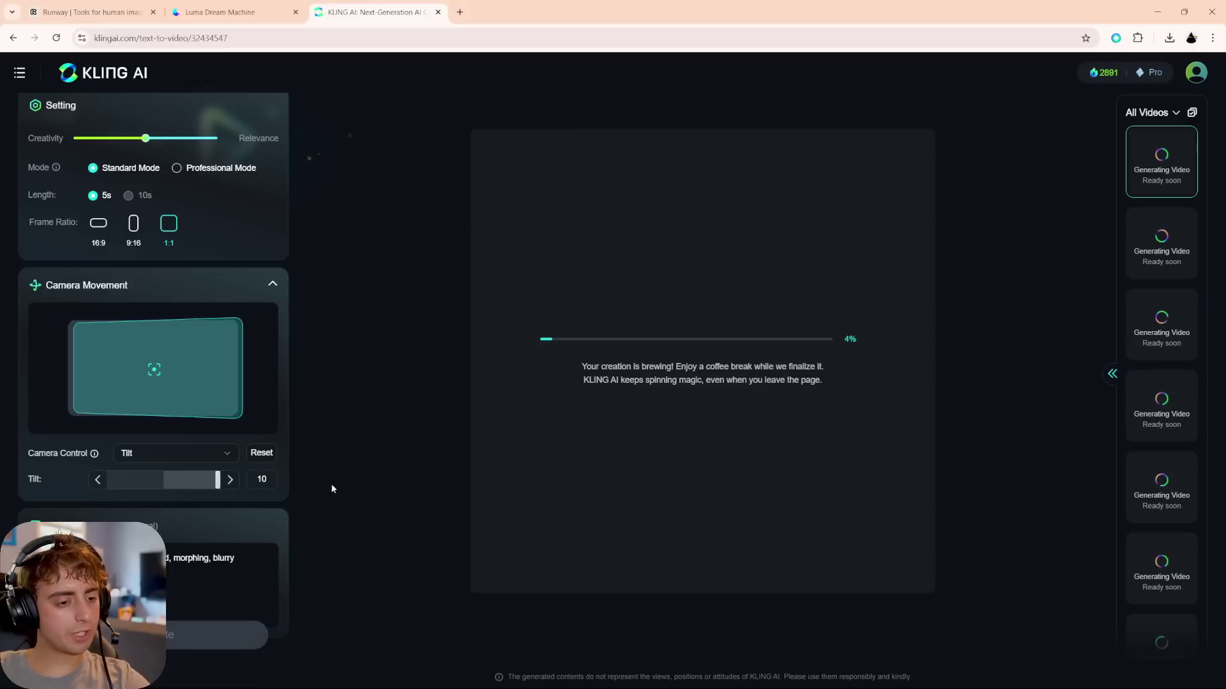
{"action": "left_click", "coordinate": [205, 636]}
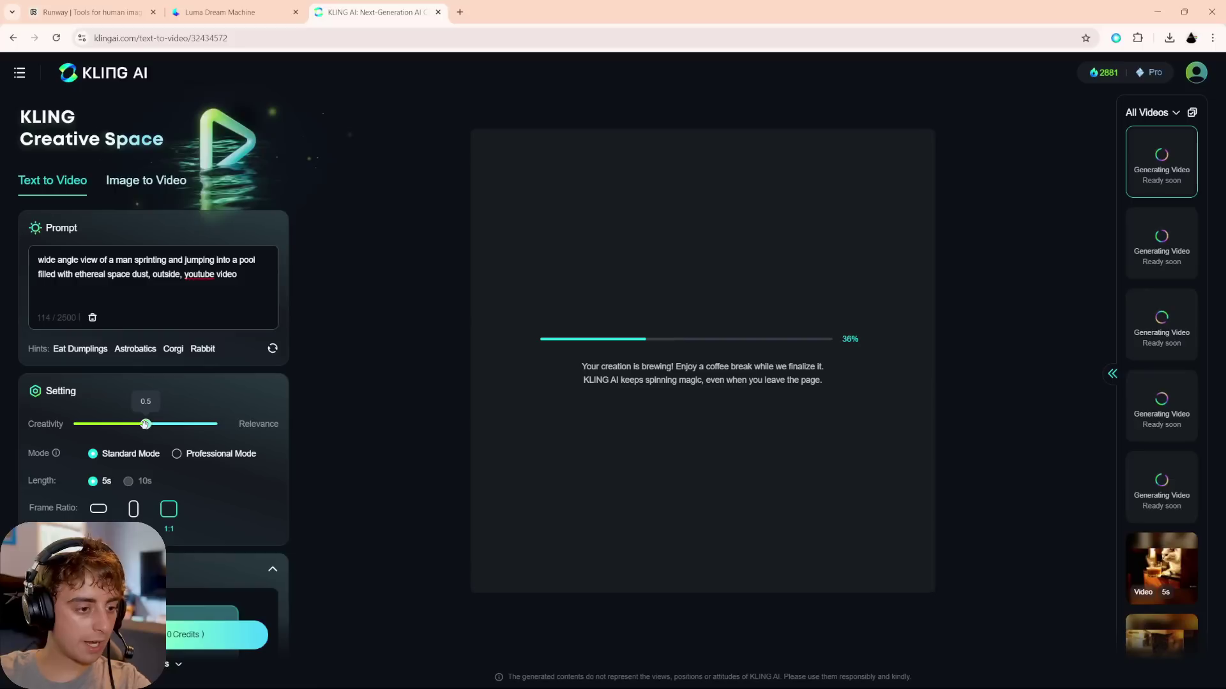
Step: Set creativity to 0.7 and the frame ratio to 16:9
{"action": "left_click_drag", "start_coordinate": [146, 424], "coordinate": [175, 425]}
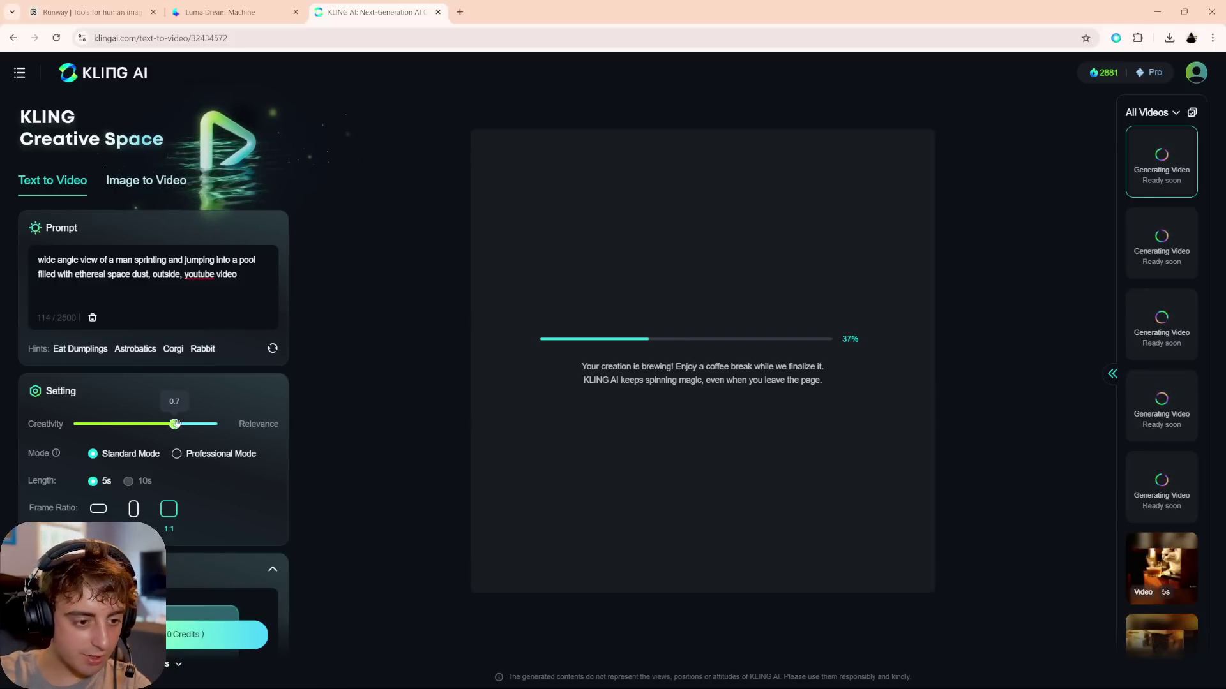
{"action": "left_click", "coordinate": [99, 509]}
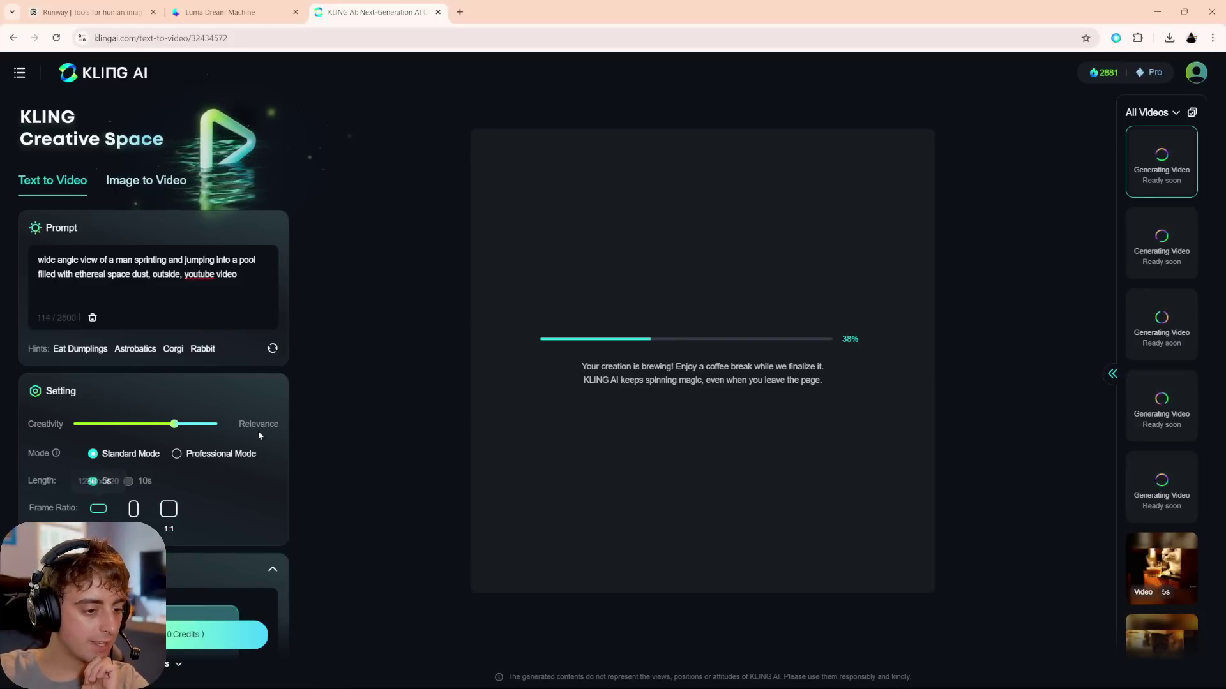
{"action": "scroll", "coordinate": [242, 462], "scroll_direction": "down", "scroll_amount": 1}
{"action": "scroll", "coordinate": [243, 462], "scroll_direction": "down", "scroll_amount": 5}
Step: Set Horizontal camera motion to 8.4 and generate the space-dust pool clip
{"action": "left_click", "coordinate": [195, 428]}
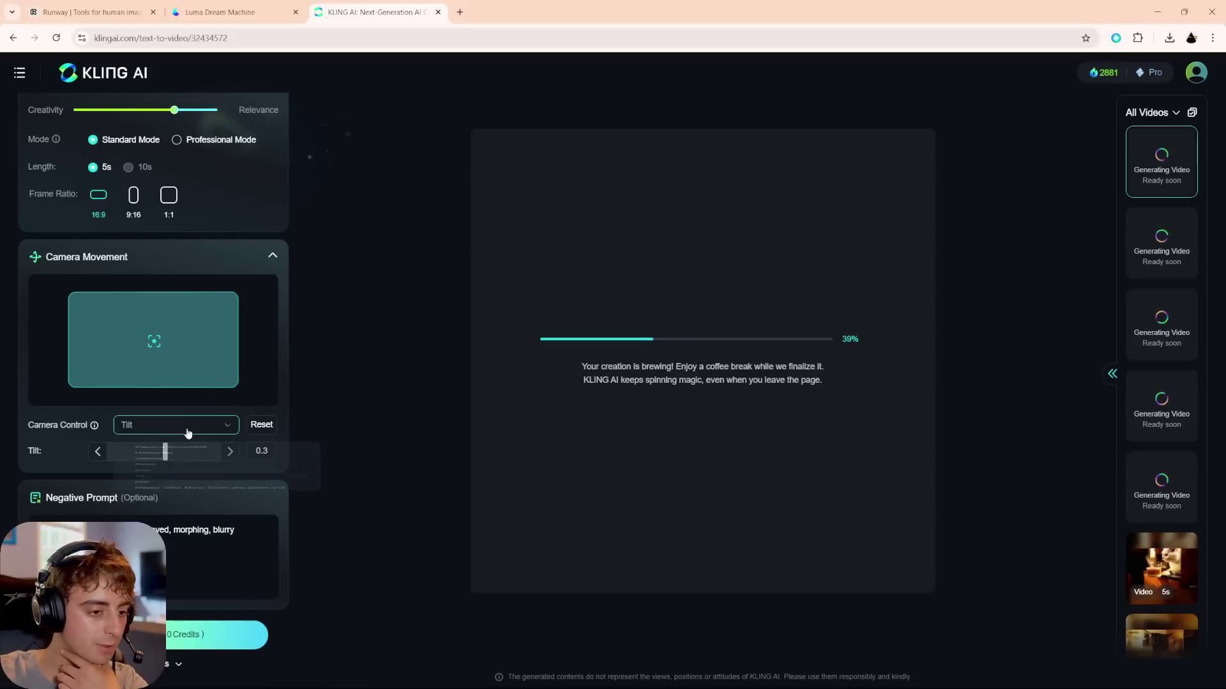
{"action": "left_click", "coordinate": [192, 490]}
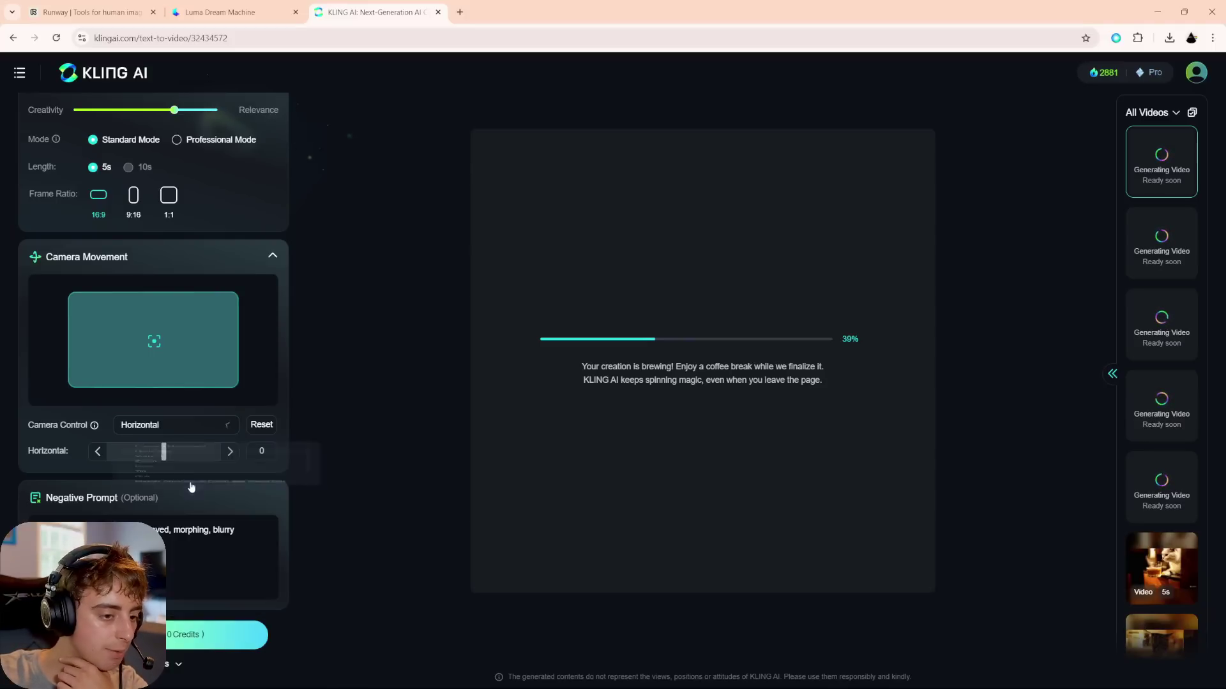
{"action": "mouse_move", "coordinate": [164, 452]}
{"action": "left_mouse_down"}
{"action": "mouse_move", "coordinate": [230, 455]}
{"action": "mouse_move", "coordinate": [185, 454]}
{"action": "left_mouse_up"}
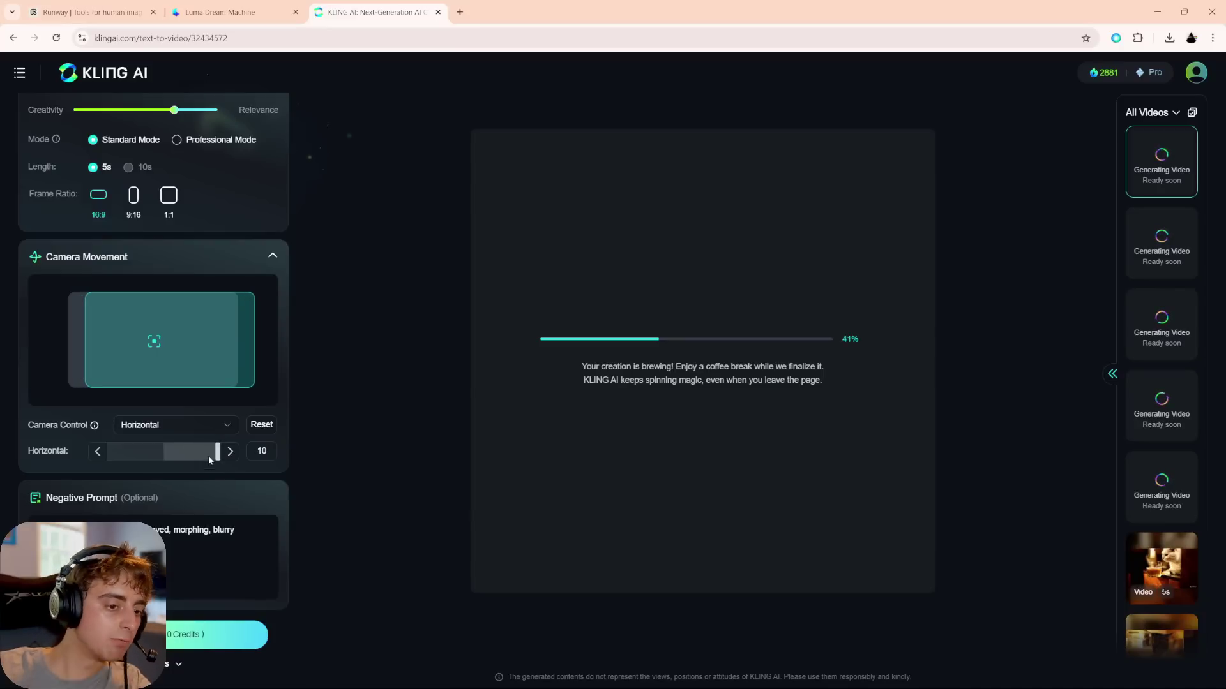
{"action": "left_click", "coordinate": [217, 634]}
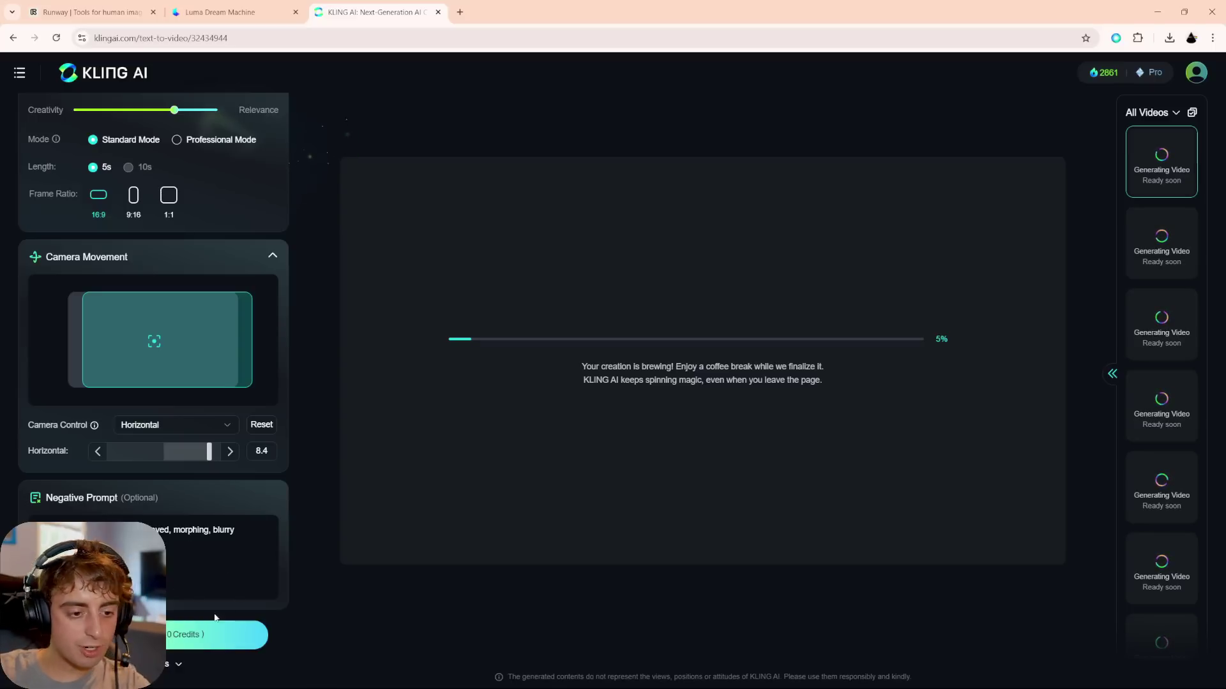
{"action": "left_click", "coordinate": [201, 647]}
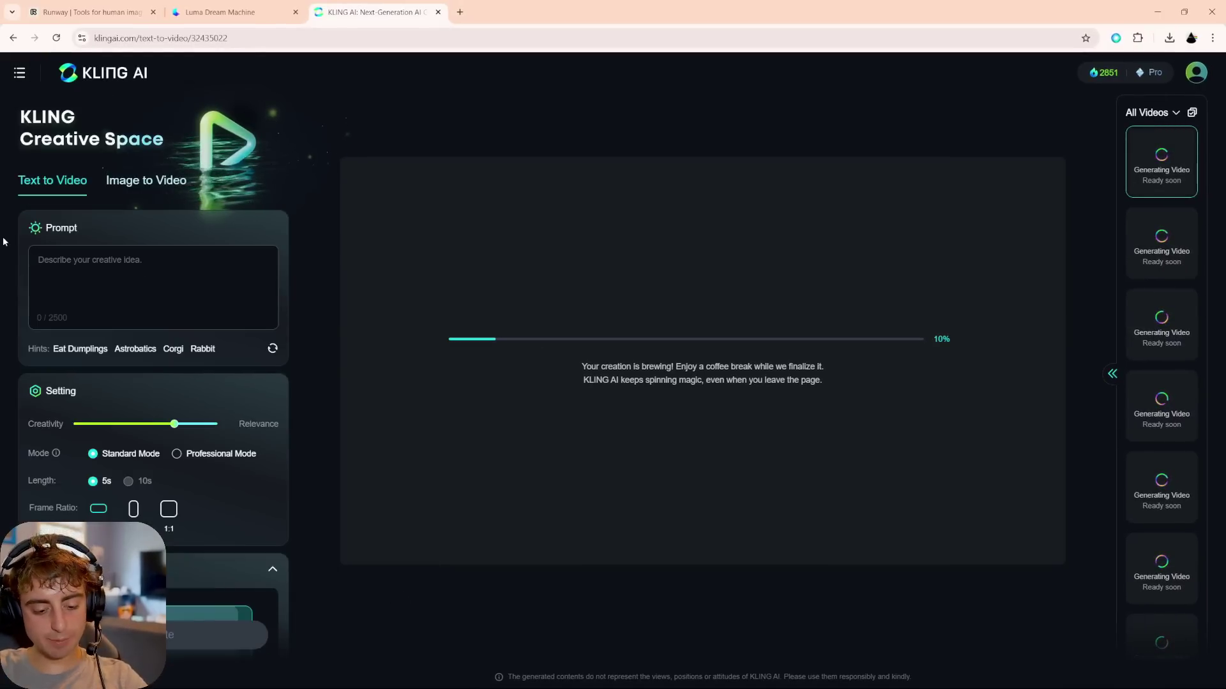
Step: Write a 3D Disney Pixar prompt of an anthropomorphic character in sunglasses relaxing in a pool
{"action": "type", "text": "3D disney pixar animation, an anthropormorphic lemon character"}
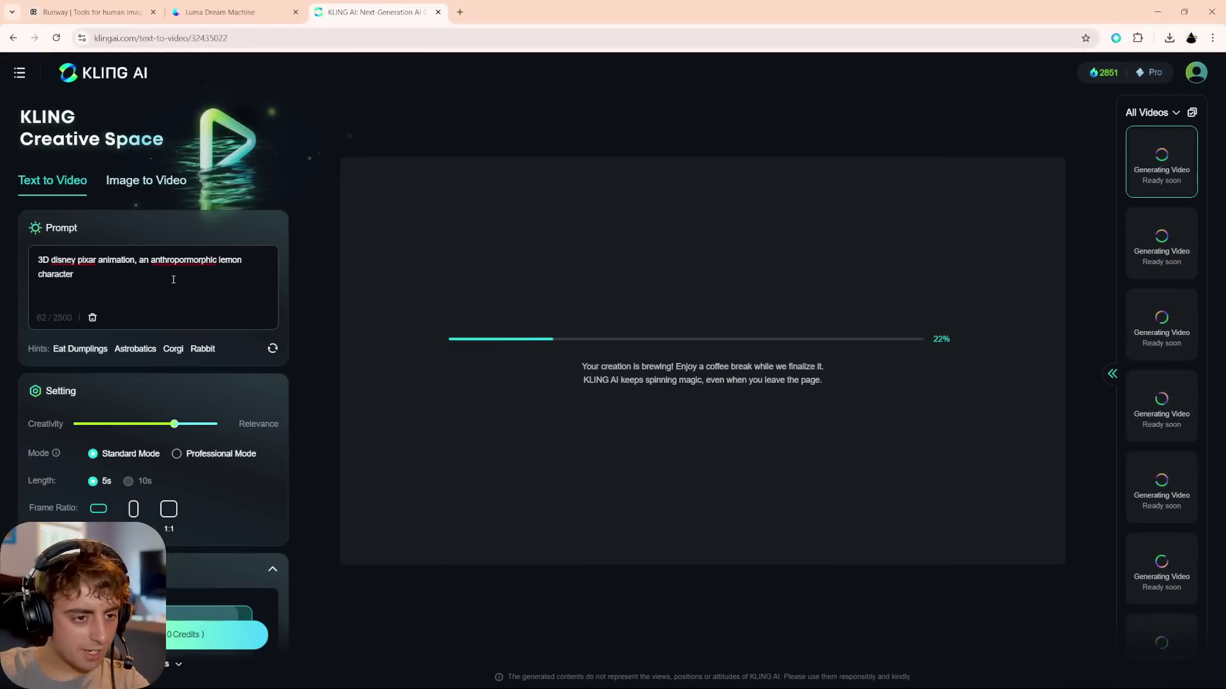
{"action": "right_click", "coordinate": [181, 261]}
{"action": "left_click", "coordinate": [204, 276]}
{"action": "type", "text": "wearing sunglasses floating and relaxing in a pool"}
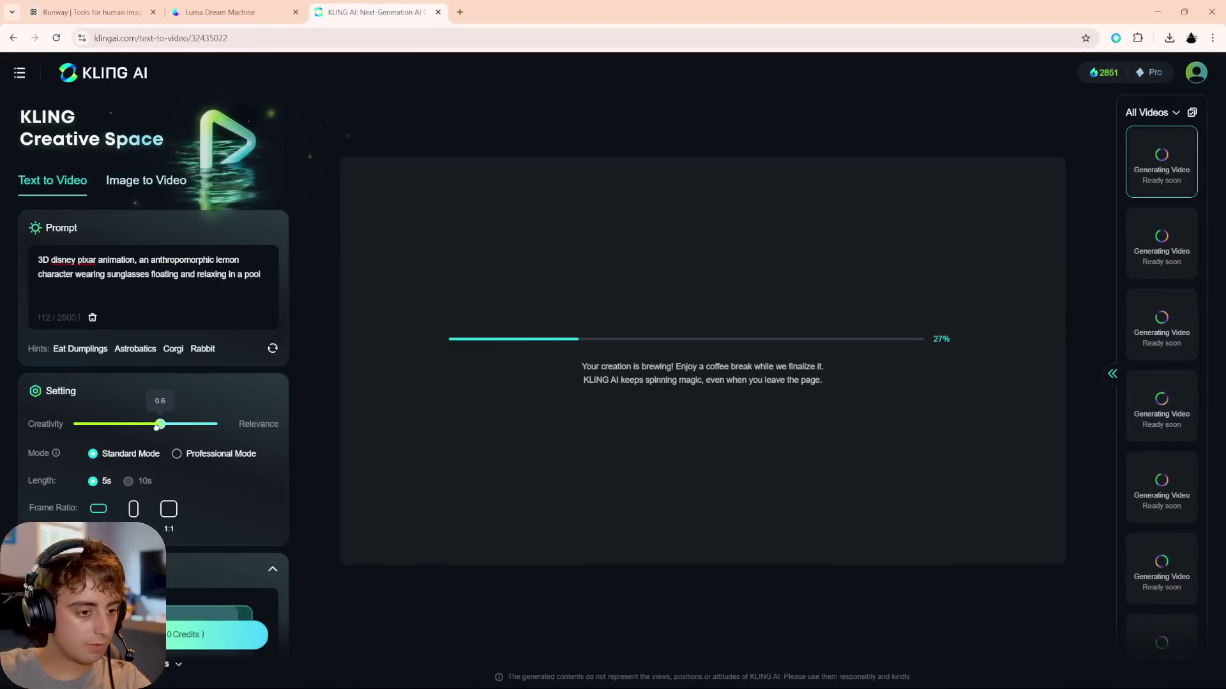
Step: Set the camera to Zoom at 6.6 and open the finished cat-at-a-bar clip
{"action": "scroll", "coordinate": [262, 530], "scroll_direction": "down", "scroll_amount": 1}
{"action": "scroll", "coordinate": [262, 531], "scroll_direction": "down", "scroll_amount": 3}
{"action": "left_click", "coordinate": [191, 499]}
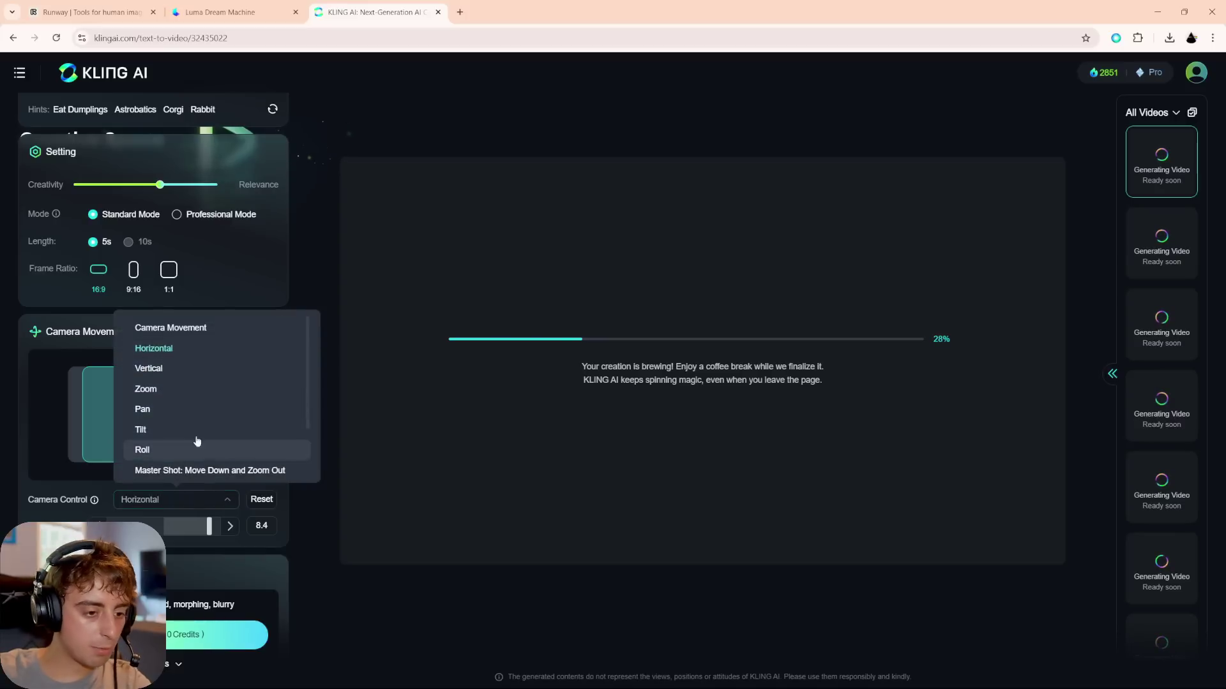
{"action": "left_click", "coordinate": [189, 389]}
{"action": "left_click_drag", "start_coordinate": [165, 535], "coordinate": [211, 535]}
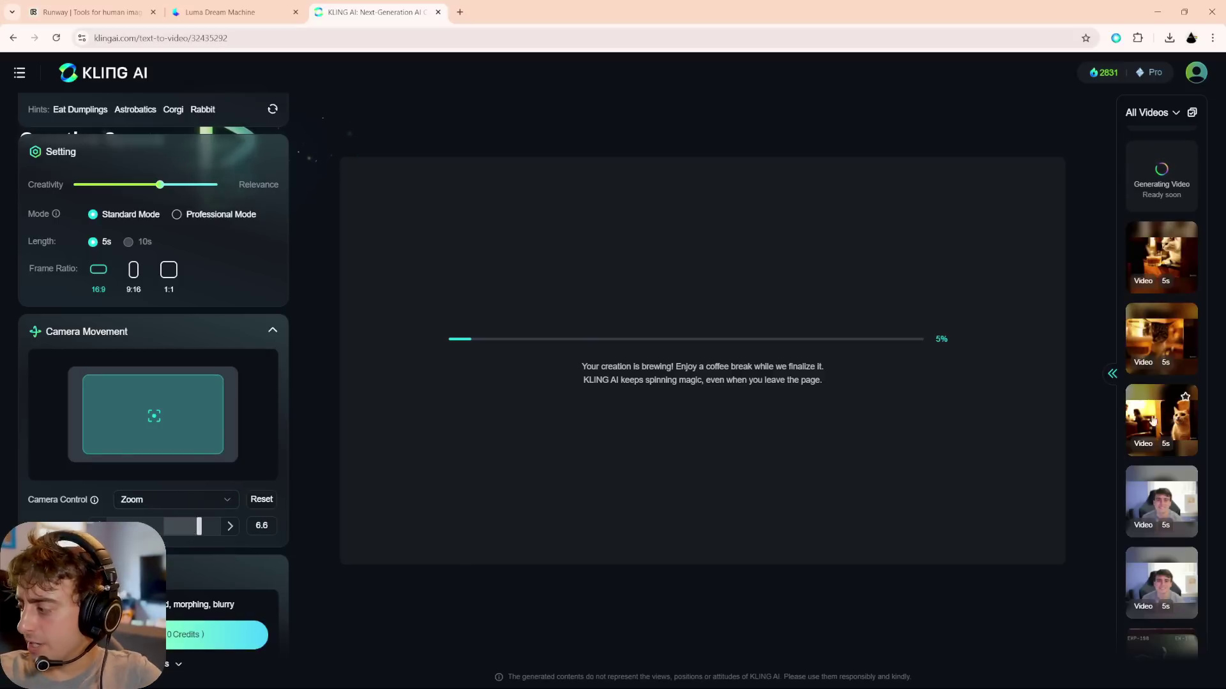
{"action": "left_click", "coordinate": [1161, 422]}
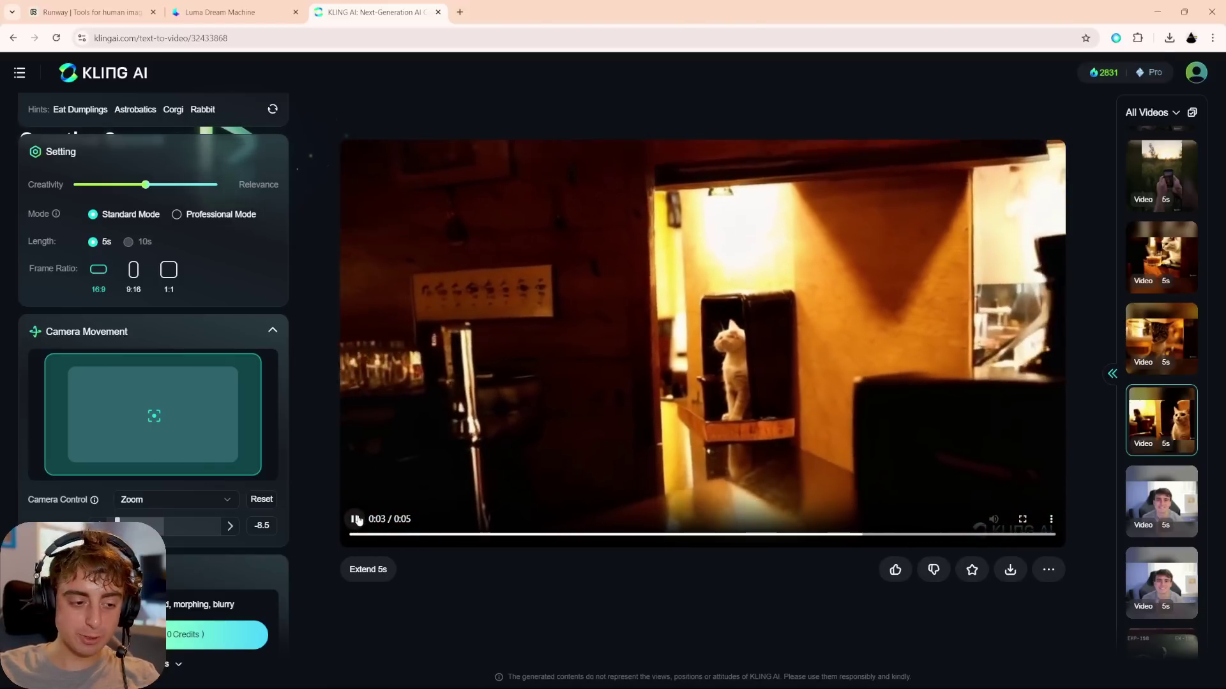
Step: Step to the cat-with-beer-glass video, pause it, then open the vertical phone-in-the-woods clip
{"action": "key", "text": "Up"}
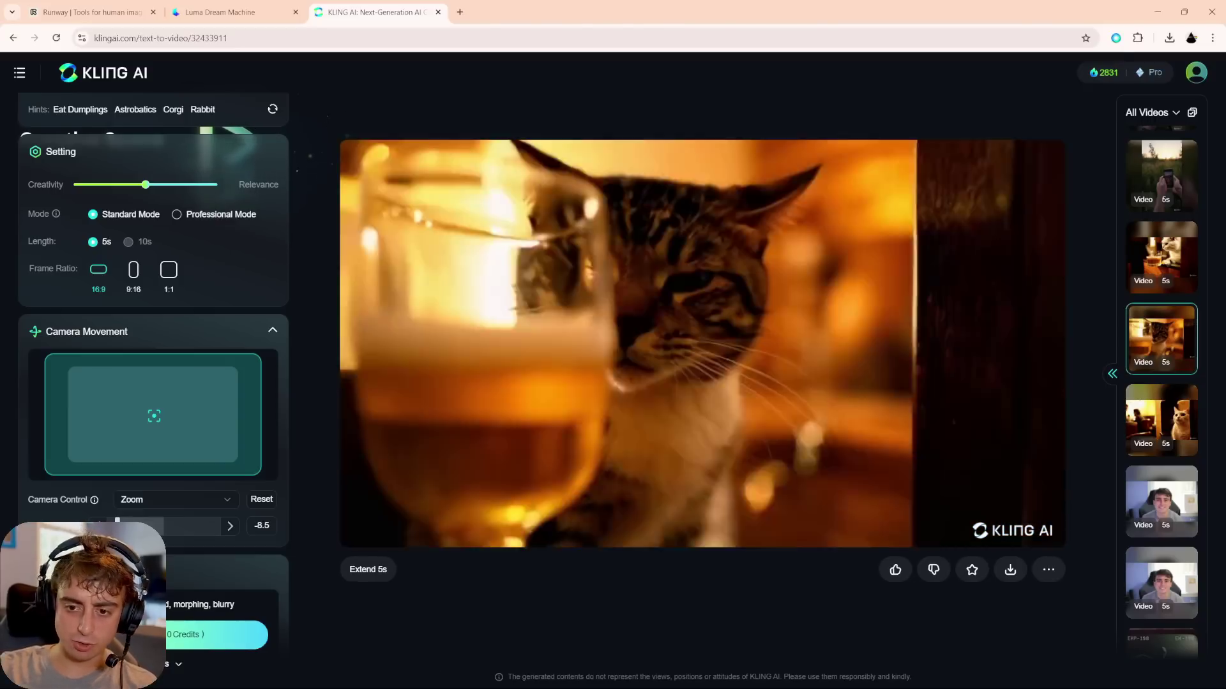
{"action": "mouse_move", "coordinate": [358, 521]}
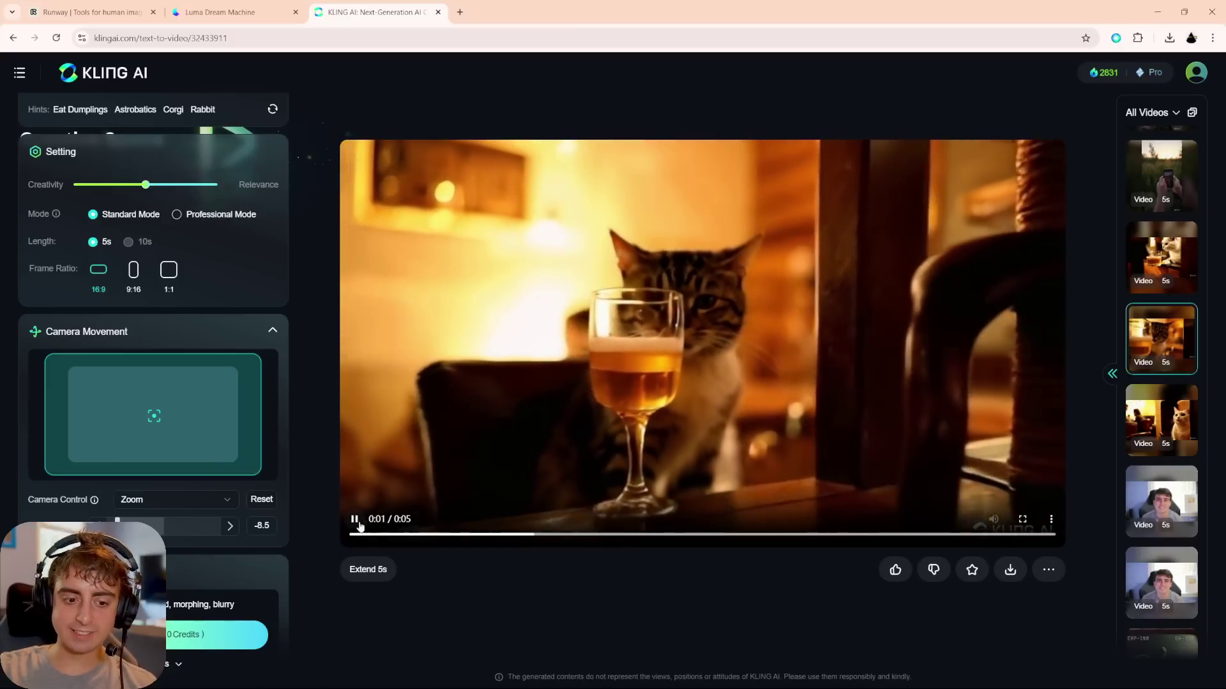
{"action": "scroll", "coordinate": [687, 389], "scroll_direction": "up", "scroll_amount": 1}
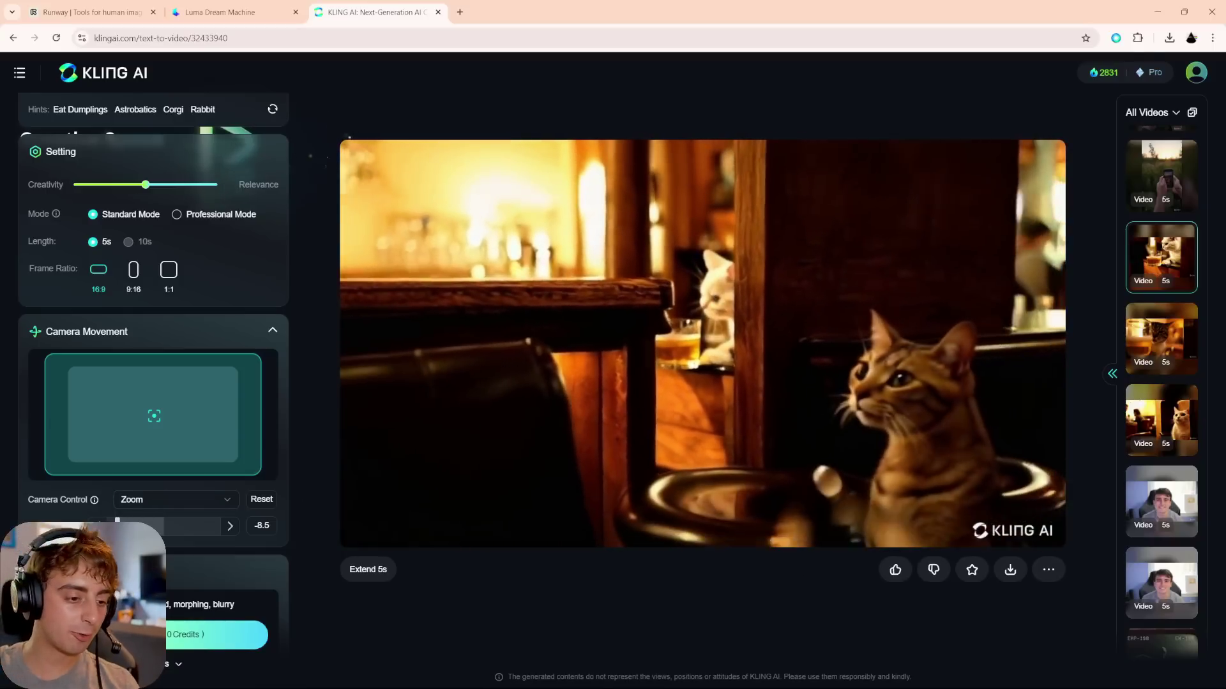
{"action": "left_click", "coordinate": [371, 505]}
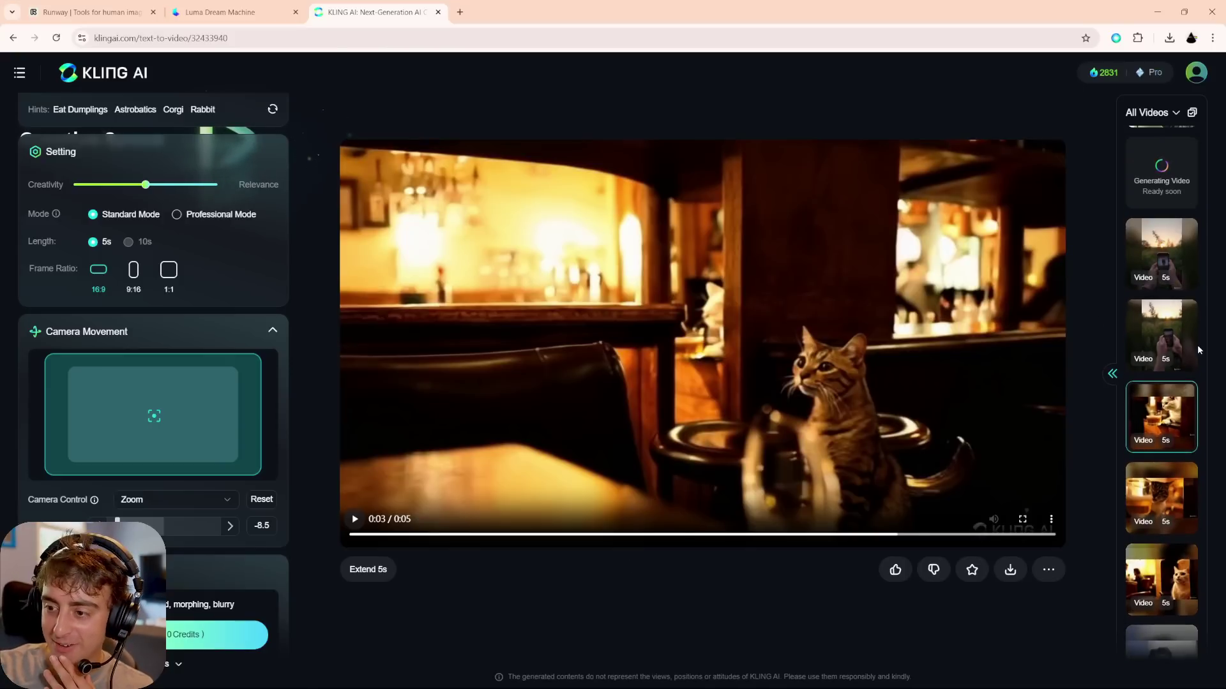
{"action": "left_click", "coordinate": [1166, 343]}
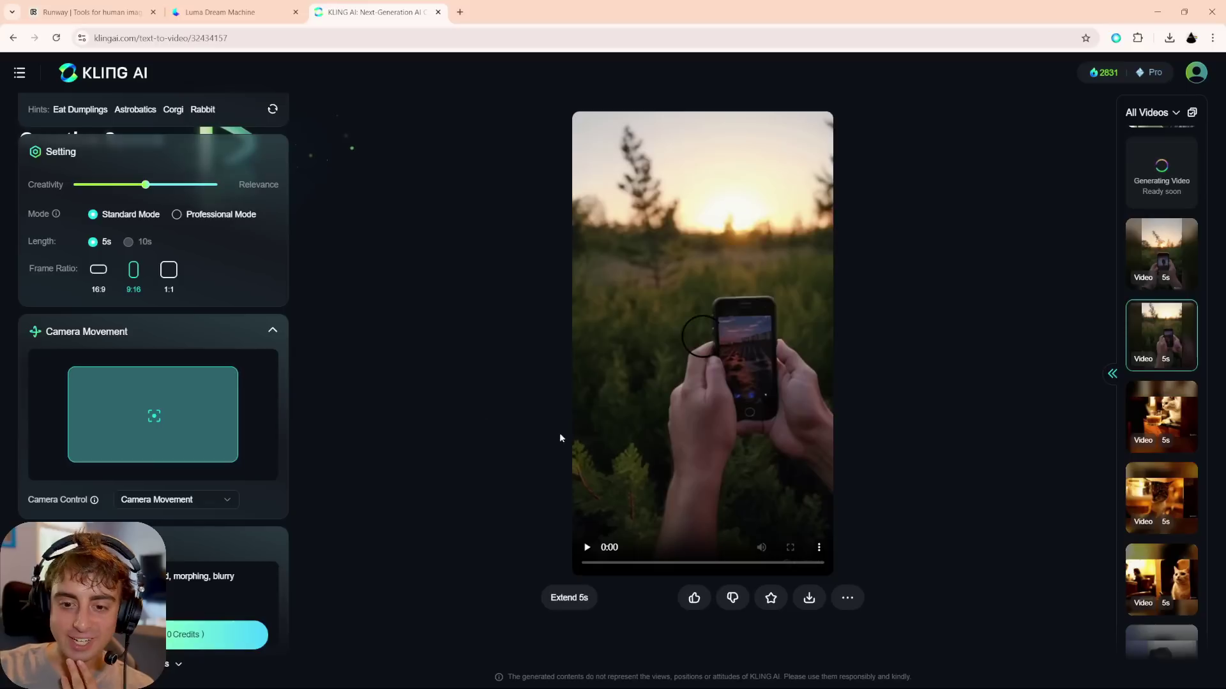
Step: Play both phone-footage-in-the-woods clips, then reopen the cat-with-beer bar video
{"action": "left_click", "coordinate": [586, 548]}
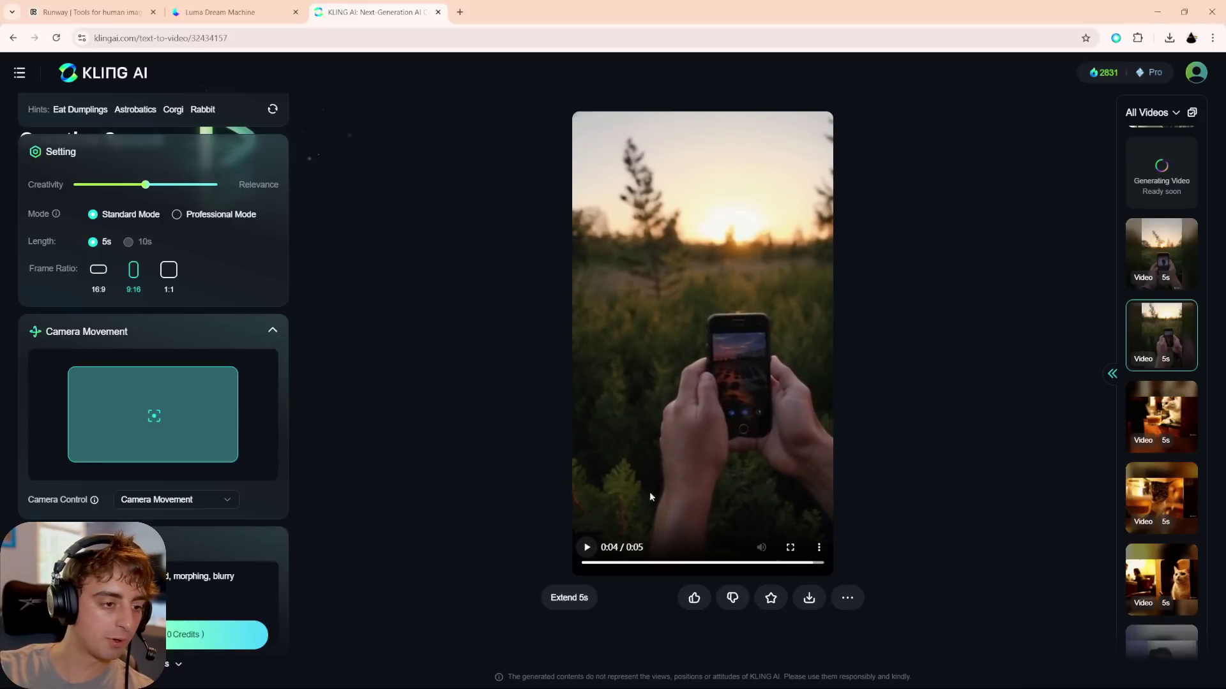
{"action": "left_click", "coordinate": [1173, 263]}
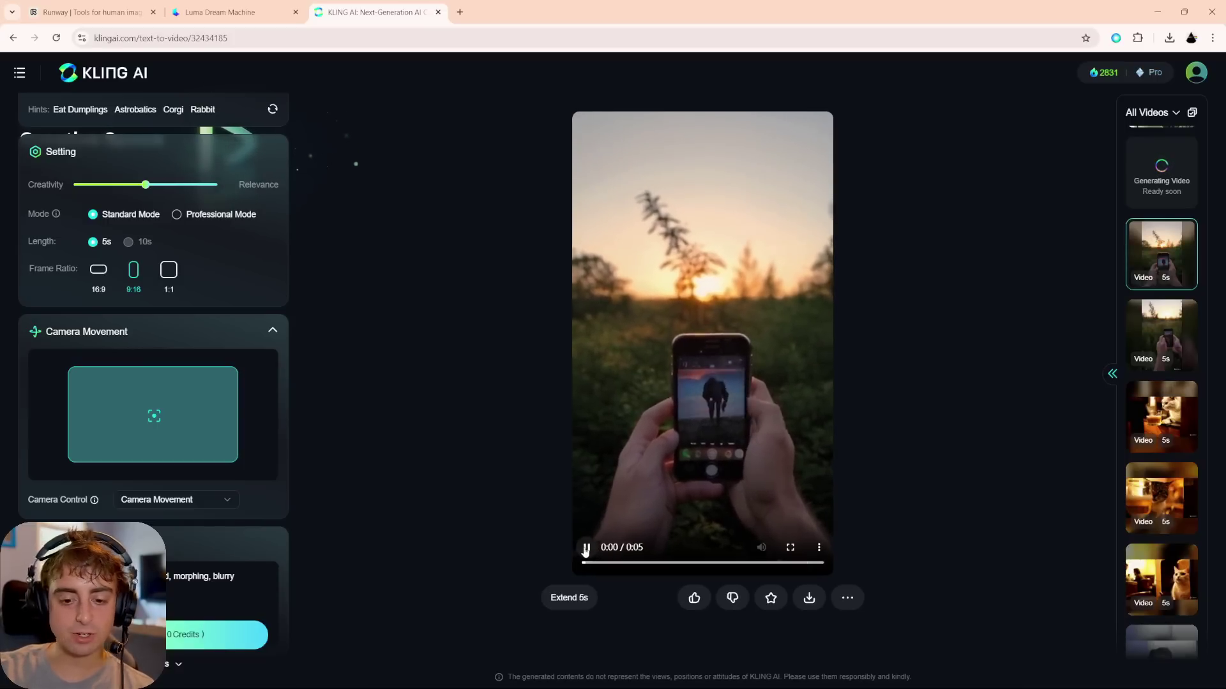
{"action": "scroll", "coordinate": [225, 382], "scroll_direction": "up", "scroll_amount": 4}
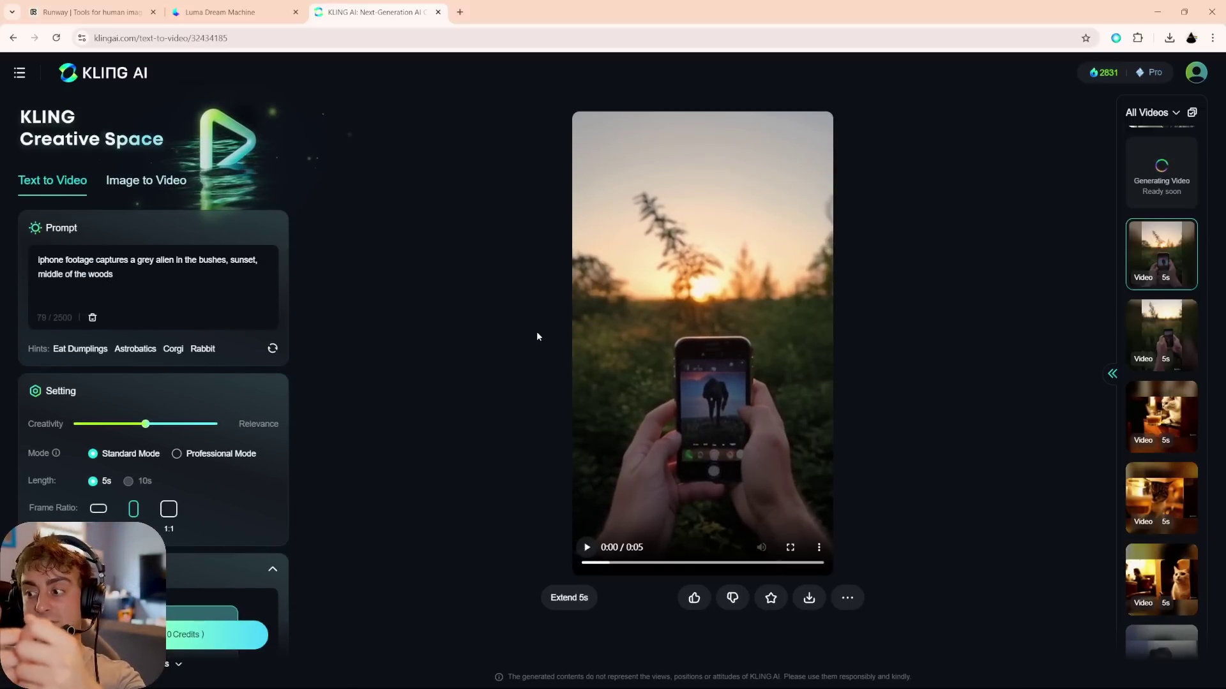
{"action": "scroll", "coordinate": [1162, 297], "scroll_direction": "up", "scroll_amount": 1}
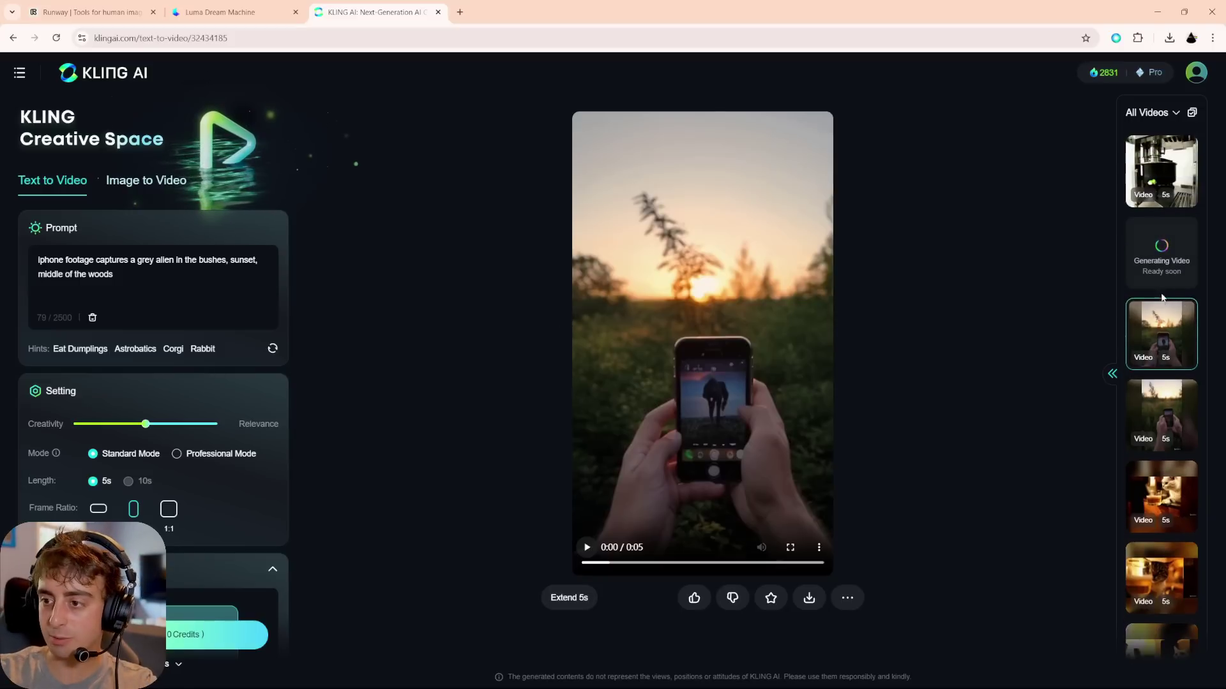
{"action": "left_click", "coordinate": [1162, 578]}
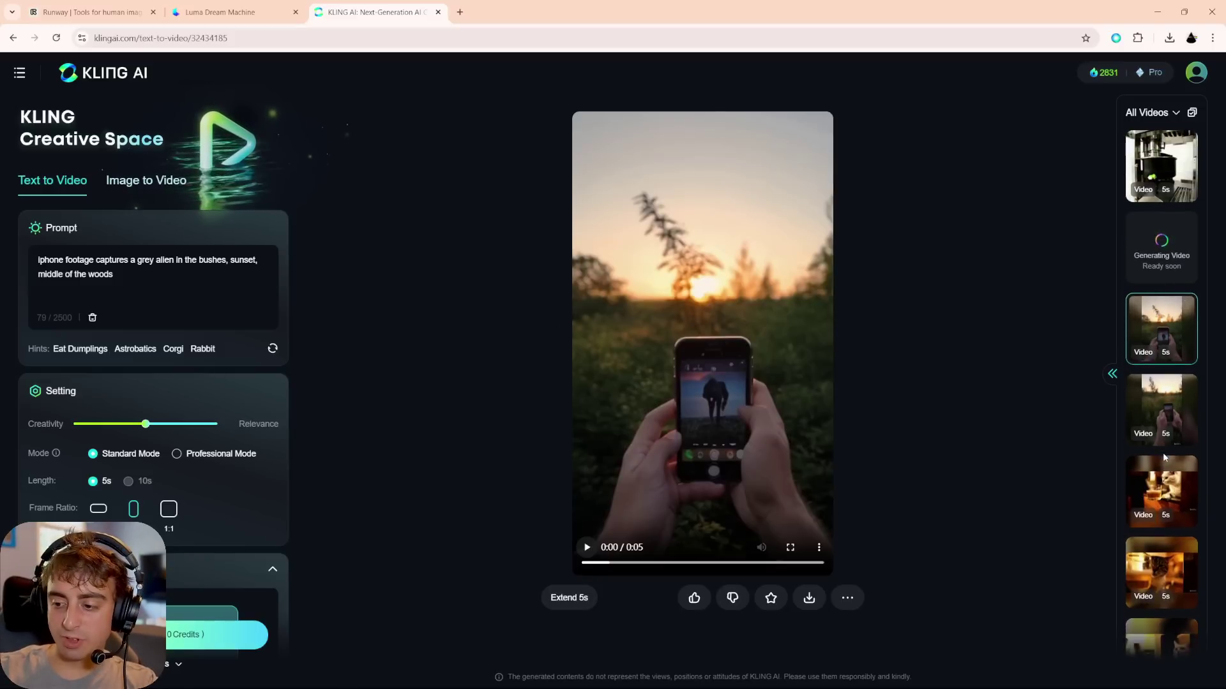
{"action": "scroll", "coordinate": [1162, 498], "scroll_direction": "down", "scroll_amount": 2}
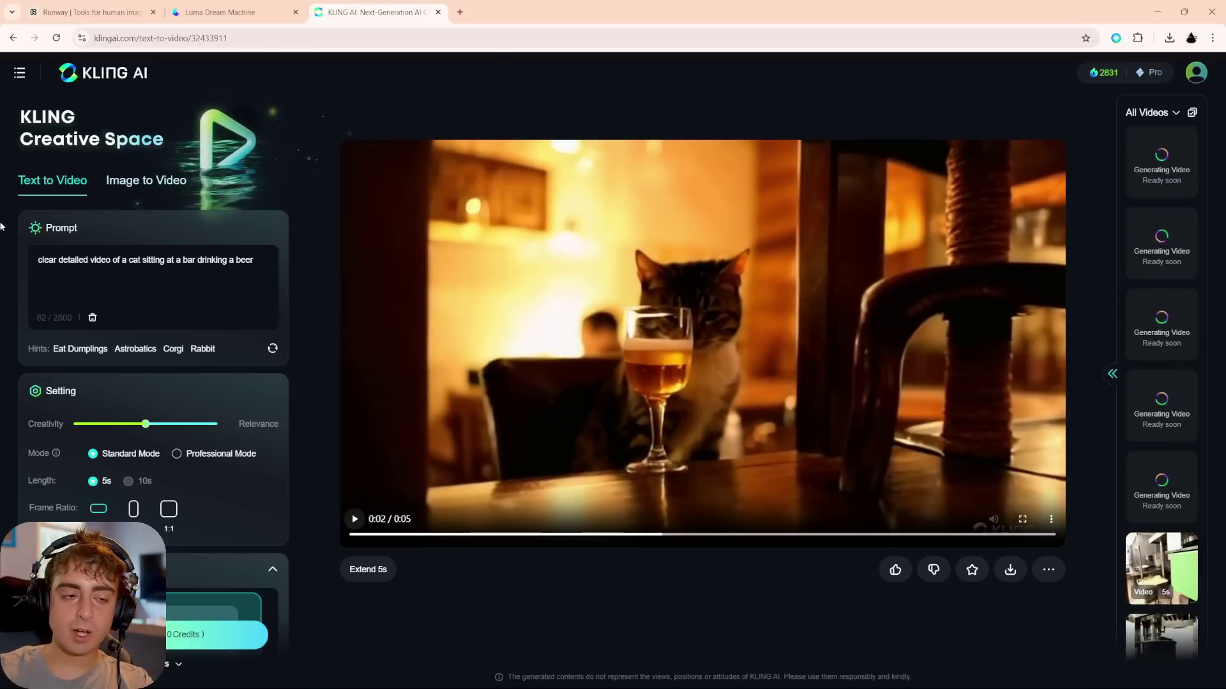
Step: Replace the cat prompt with a super slow-motion pineapple explosion, juices and chunks flying
{"action": "left_click_drag", "start_coordinate": [271, 259], "coordinate": [43, 259]}
{"action": "type", "text": "slow motion footage"}
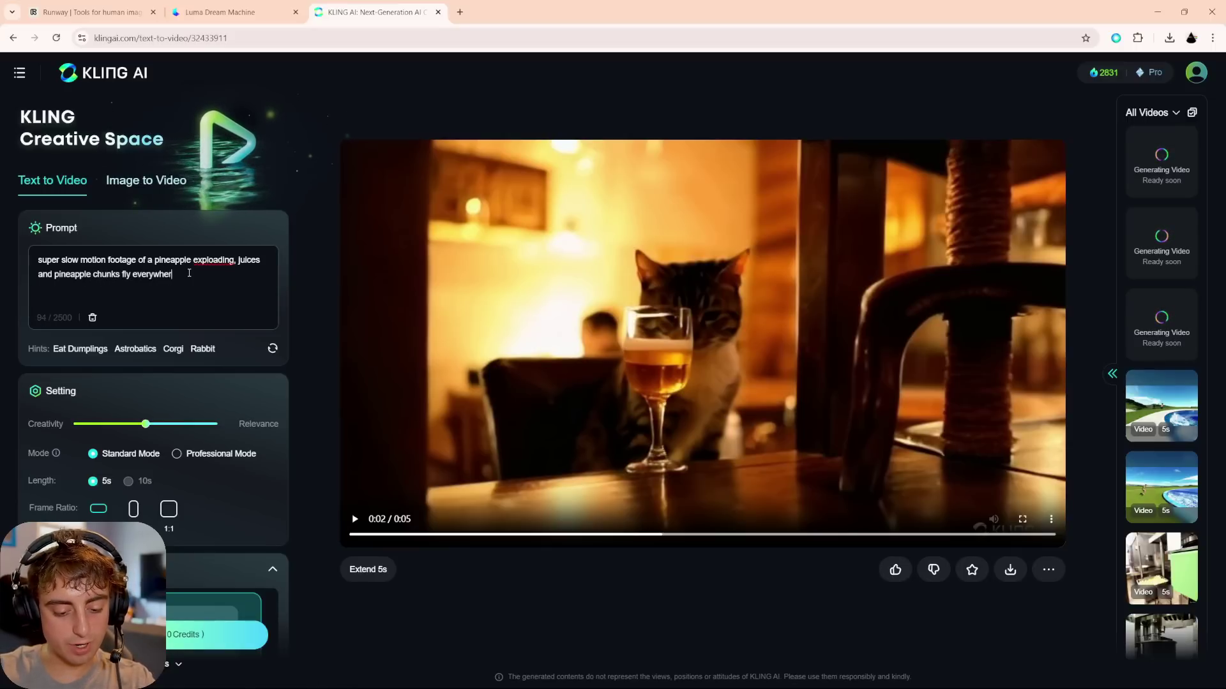
Step: Shift Creativity toward relevance, set zoom to about 1.7, and generate the 1:1 pineapple clip
{"action": "left_click_drag", "start_coordinate": [146, 423], "coordinate": [165, 424]}
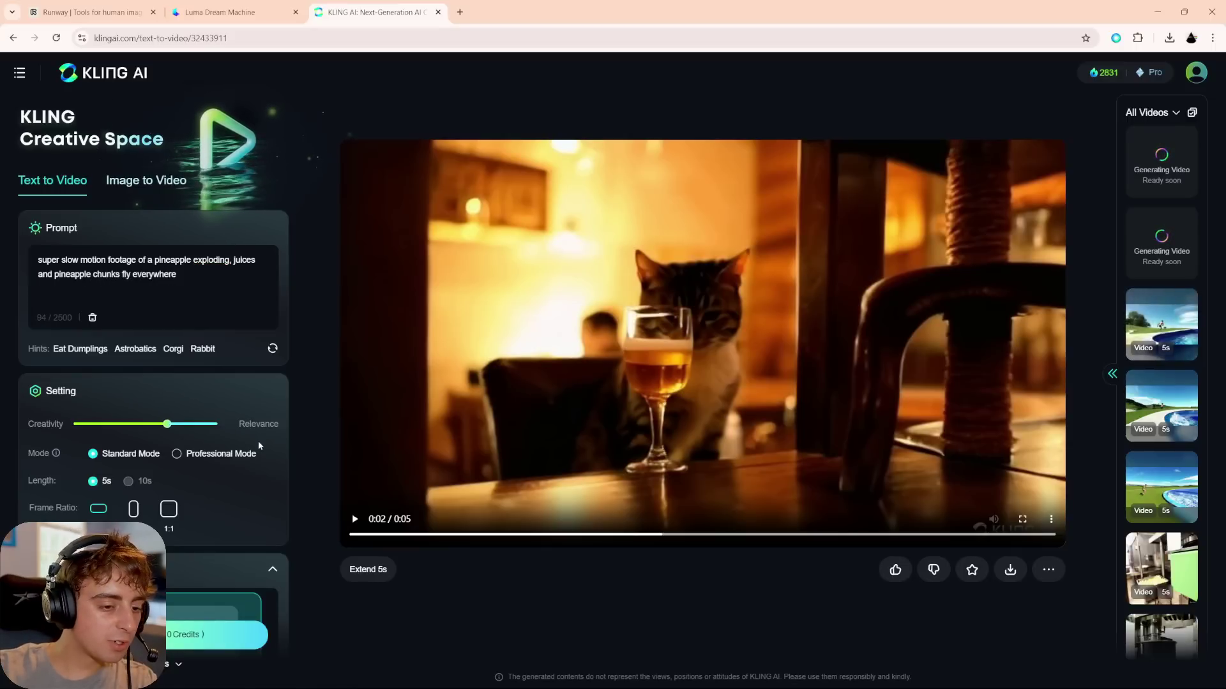
{"action": "scroll", "coordinate": [258, 442], "scroll_direction": "down", "scroll_amount": 5}
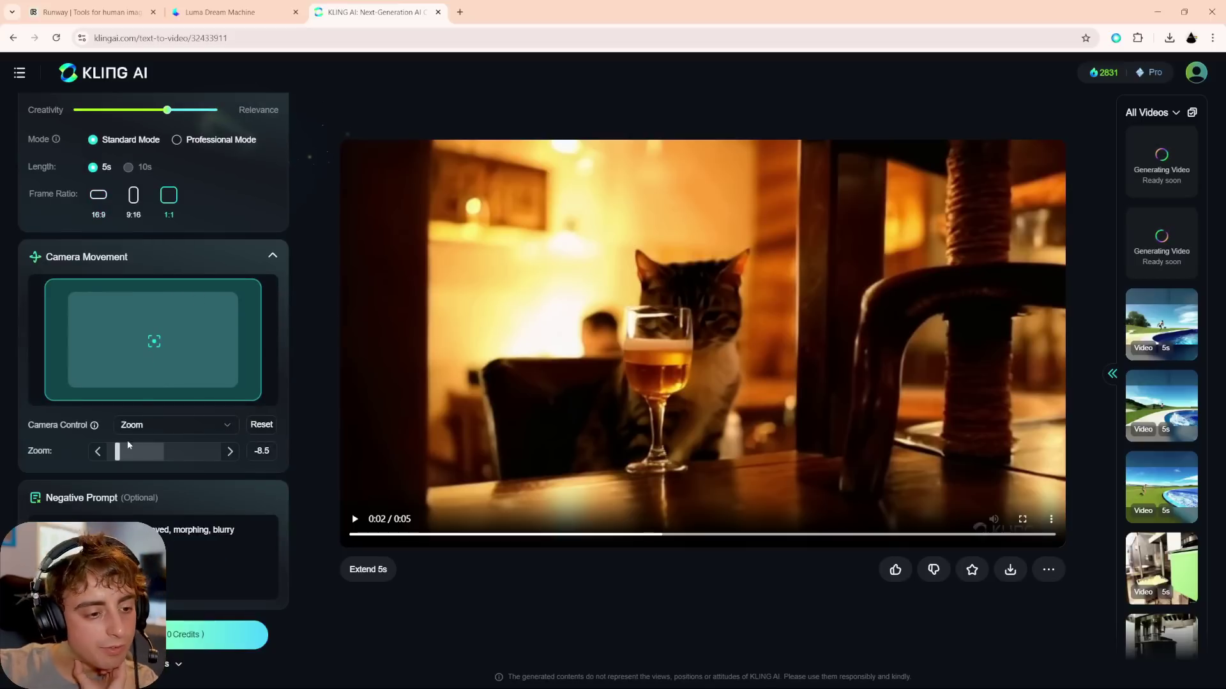
{"action": "left_click_drag", "start_coordinate": [117, 452], "coordinate": [158, 453]}
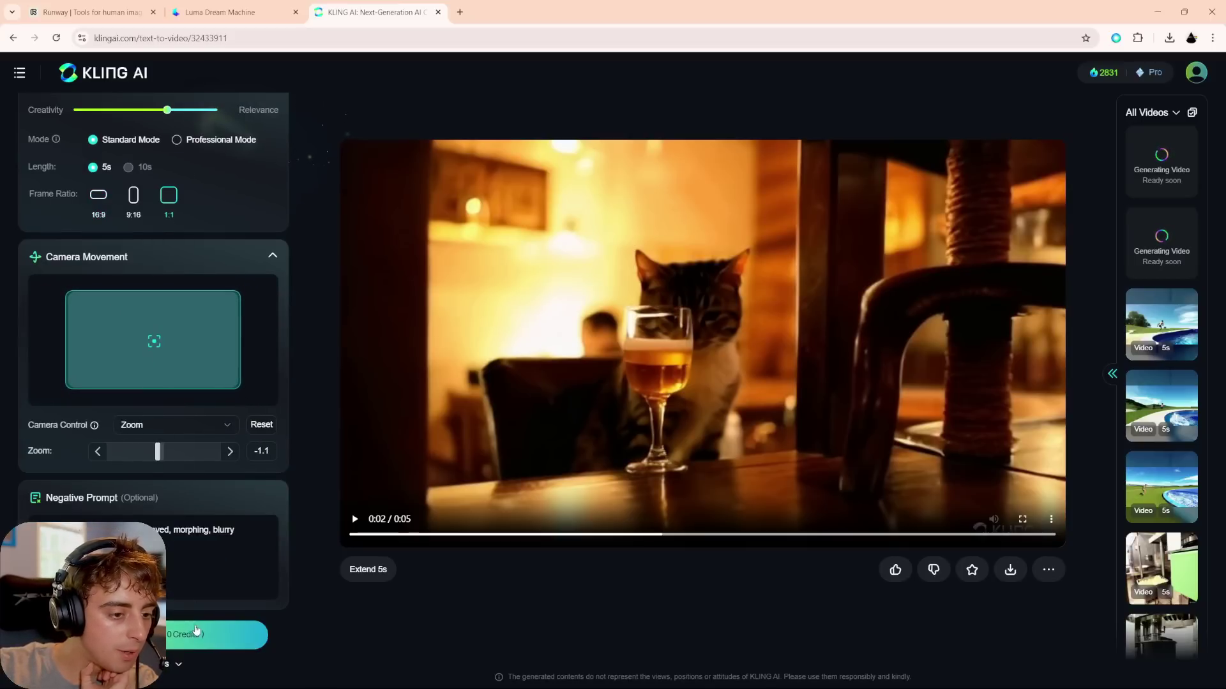
{"action": "left_click", "coordinate": [229, 634]}
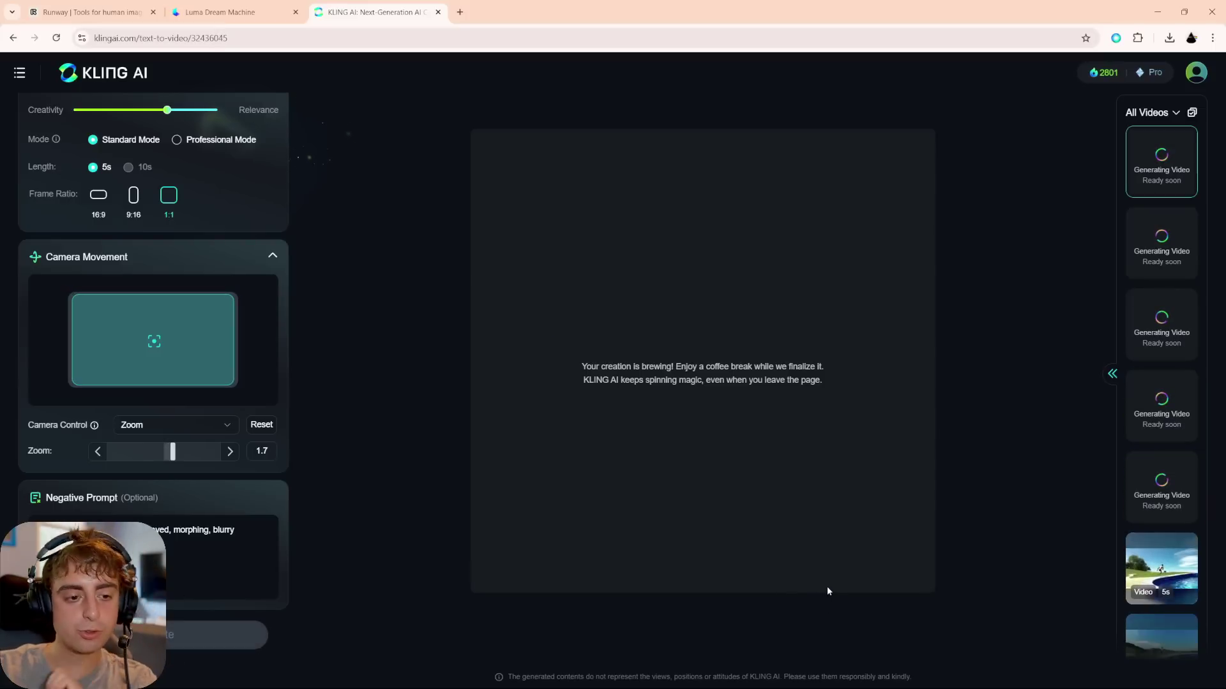
{"action": "scroll", "coordinate": [1183, 374], "scroll_direction": "down", "scroll_amount": 5}
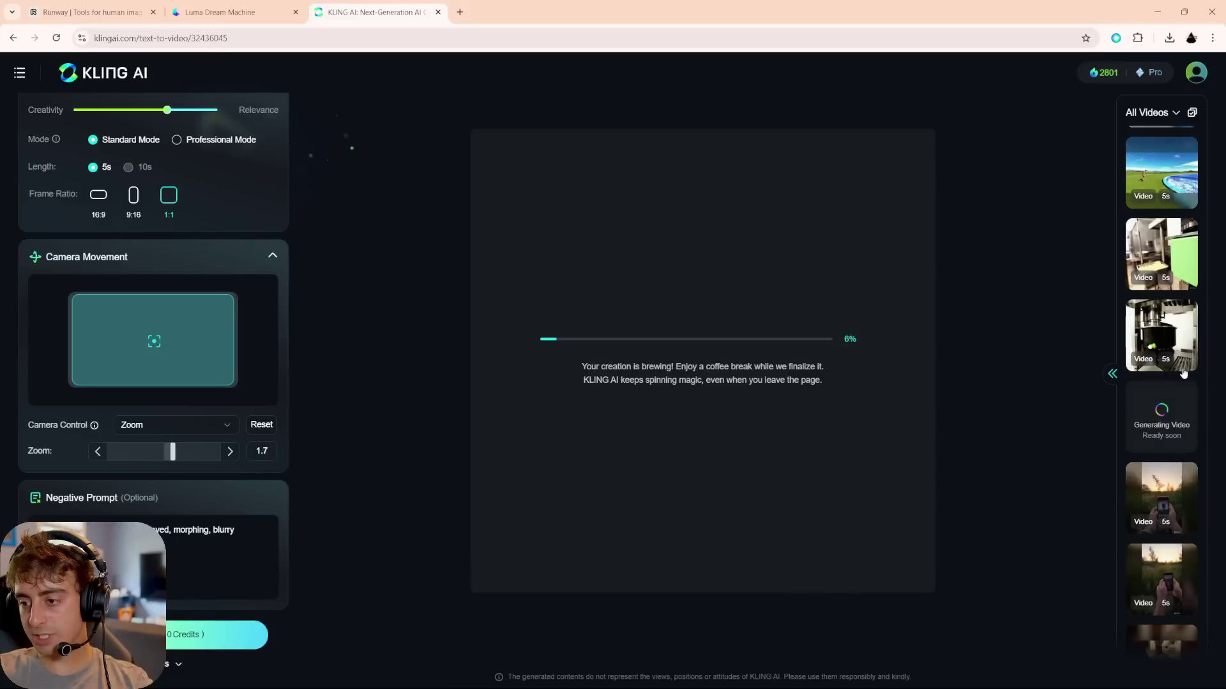
Step: Check the 10-second professional-mode generation, then play the green-marshmallow popcorn machine clip
{"action": "left_click", "coordinate": [1180, 415]}
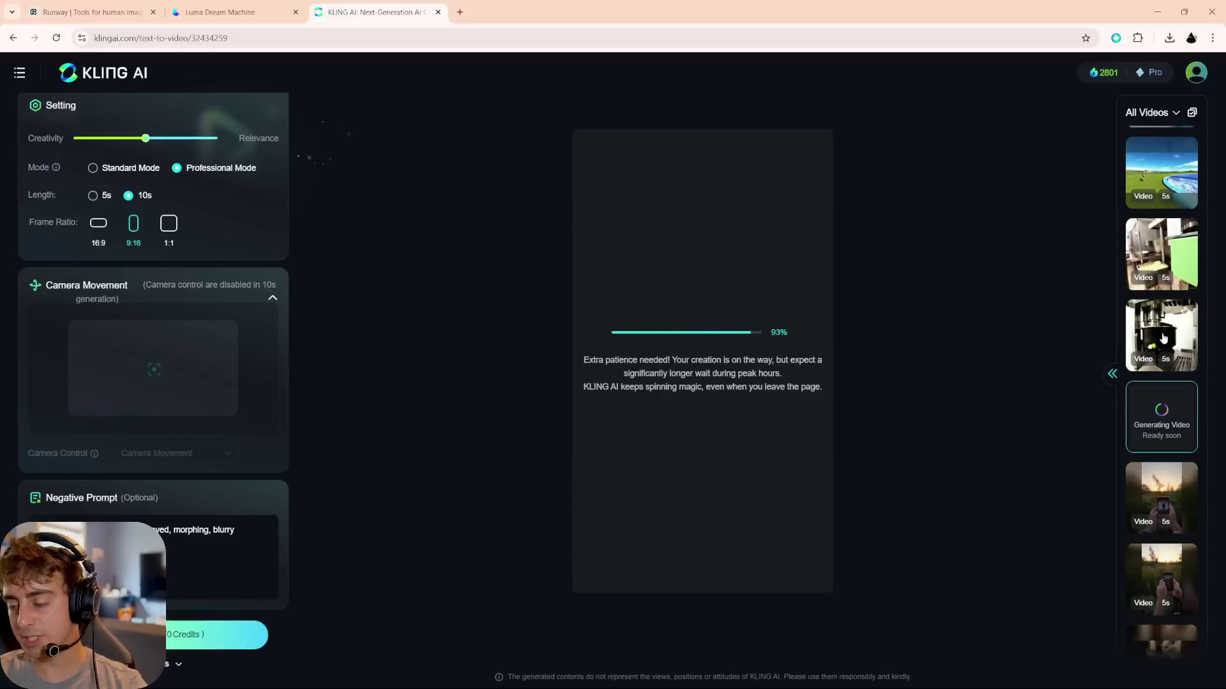
{"action": "left_click", "coordinate": [1157, 263]}
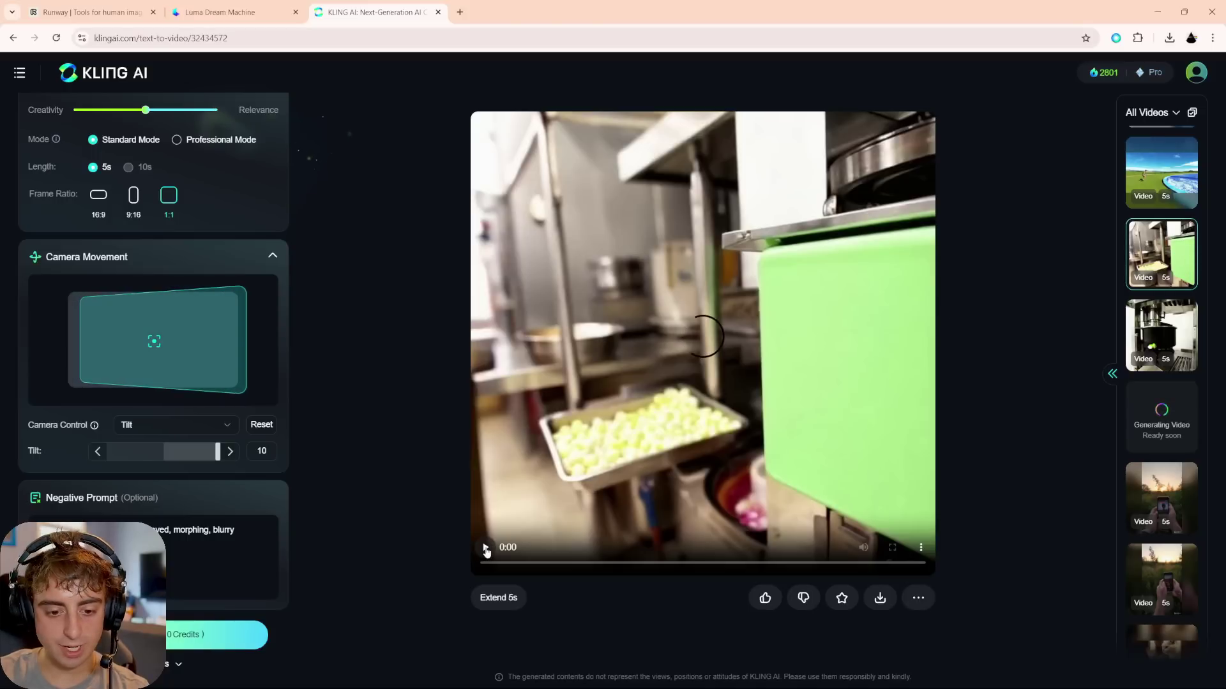
{"action": "left_click", "coordinate": [484, 551]}
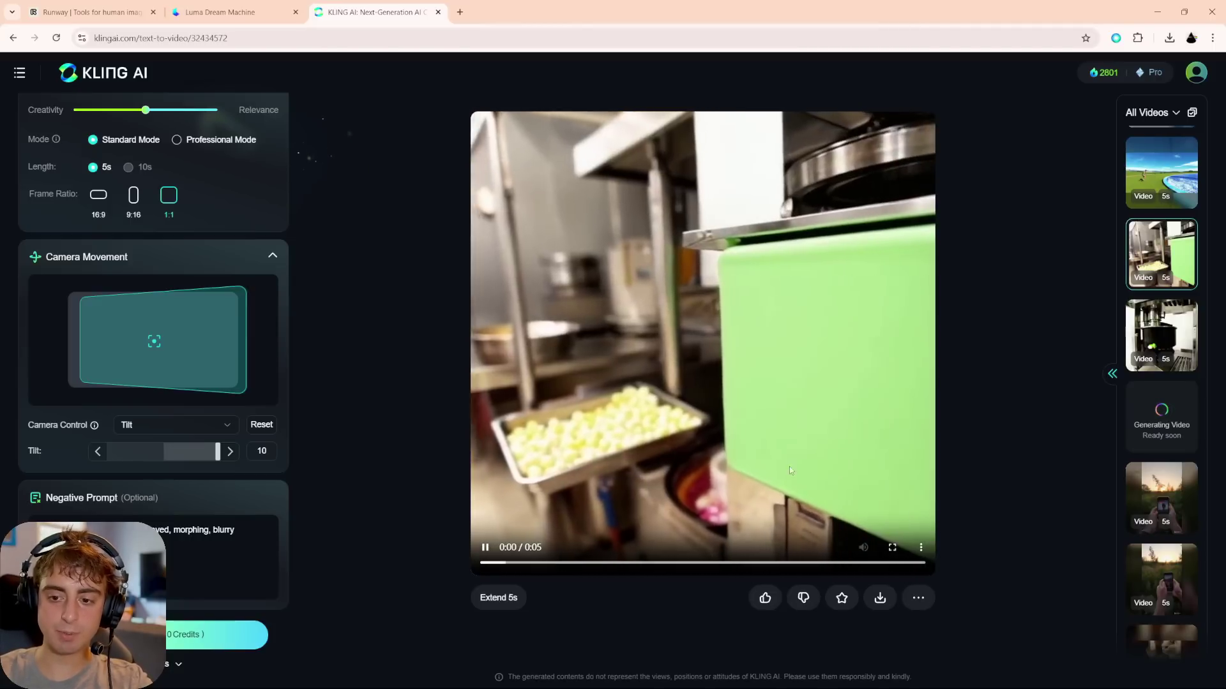
{"action": "left_click", "coordinate": [485, 549]}
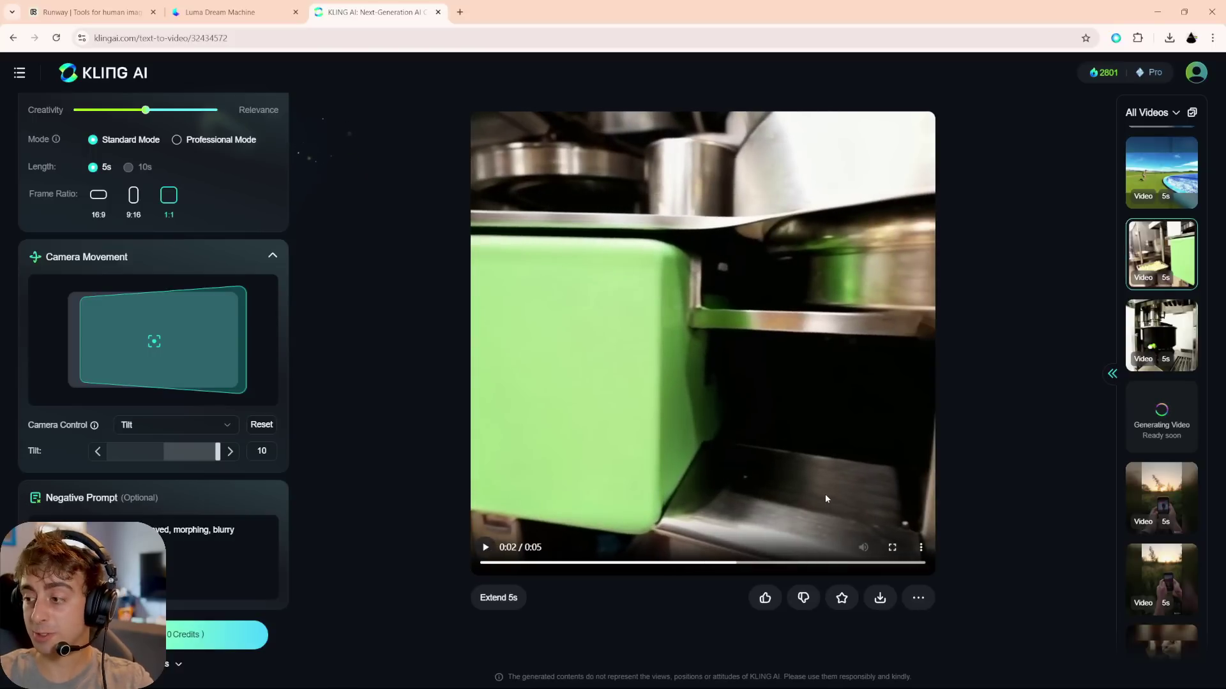
Step: Pause the popcorn clip, view its Extend 5s options, and load the other popcorn generation
{"action": "scroll", "coordinate": [213, 274], "scroll_direction": "up", "scroll_amount": 5}
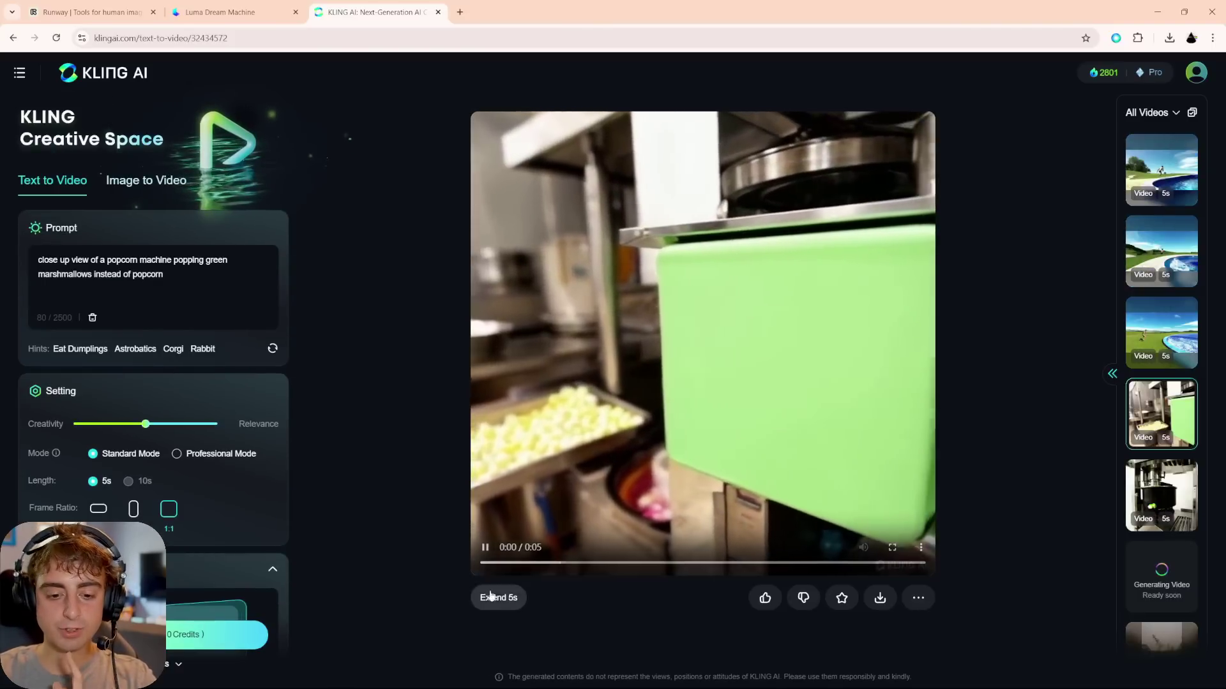
{"action": "left_click", "coordinate": [486, 548]}
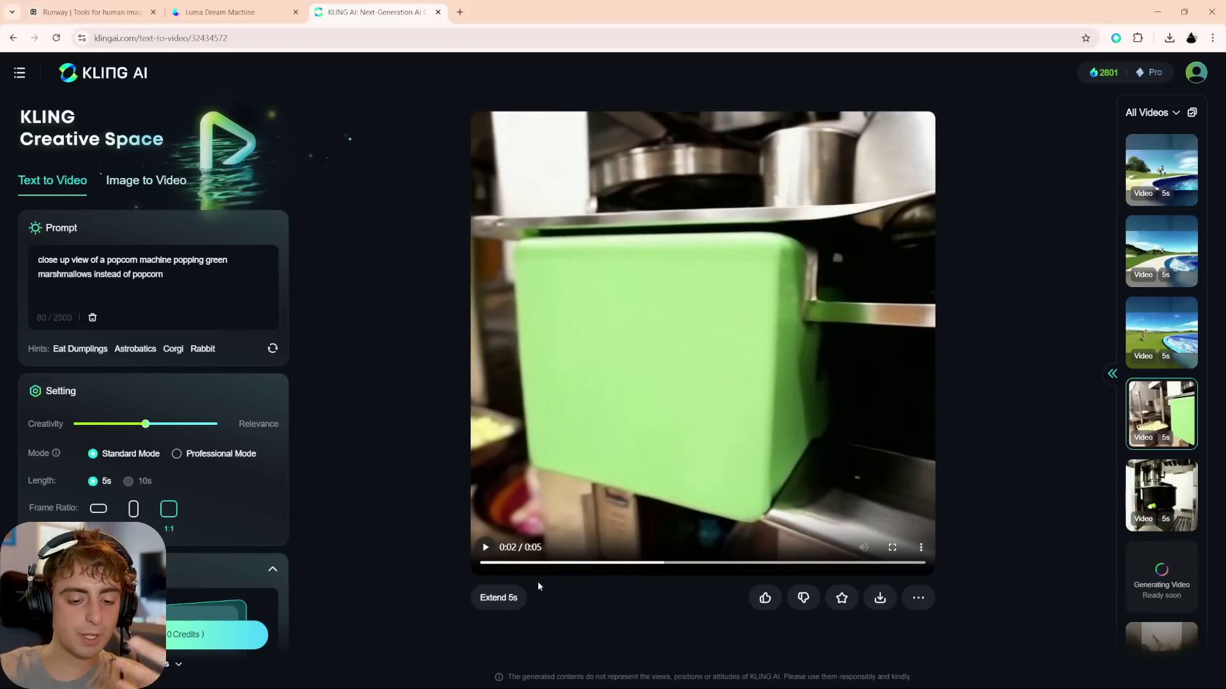
{"action": "left_click", "coordinate": [511, 599]}
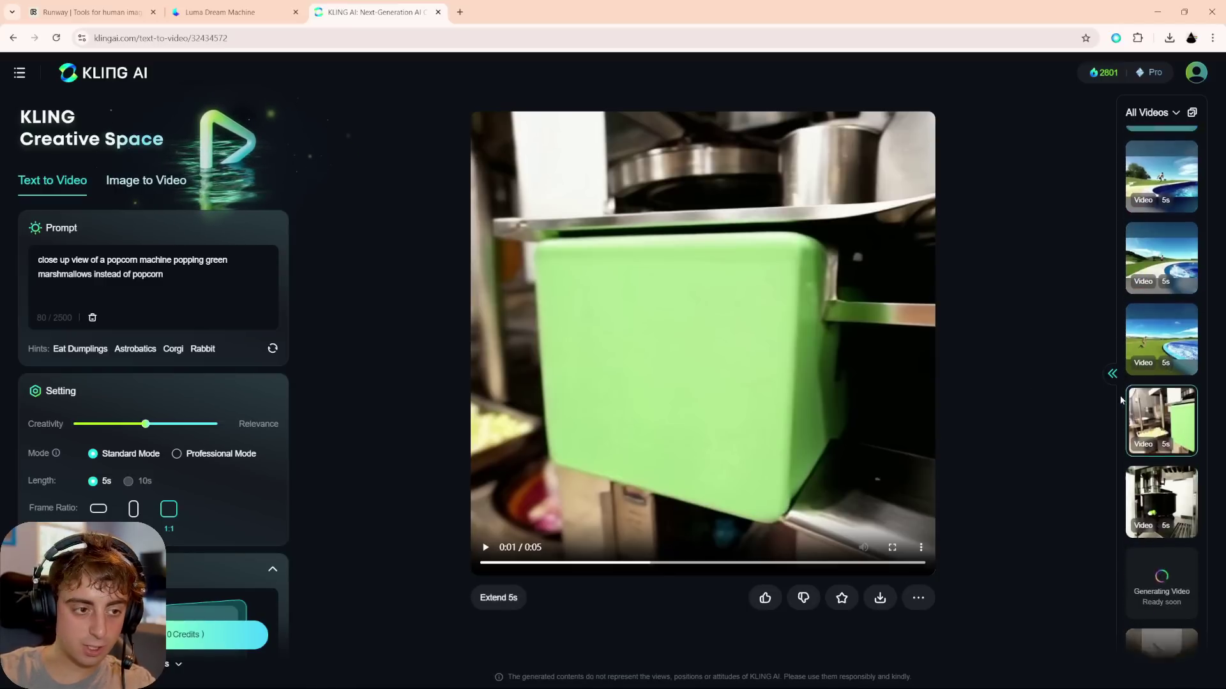
{"action": "left_click", "coordinate": [1169, 465]}
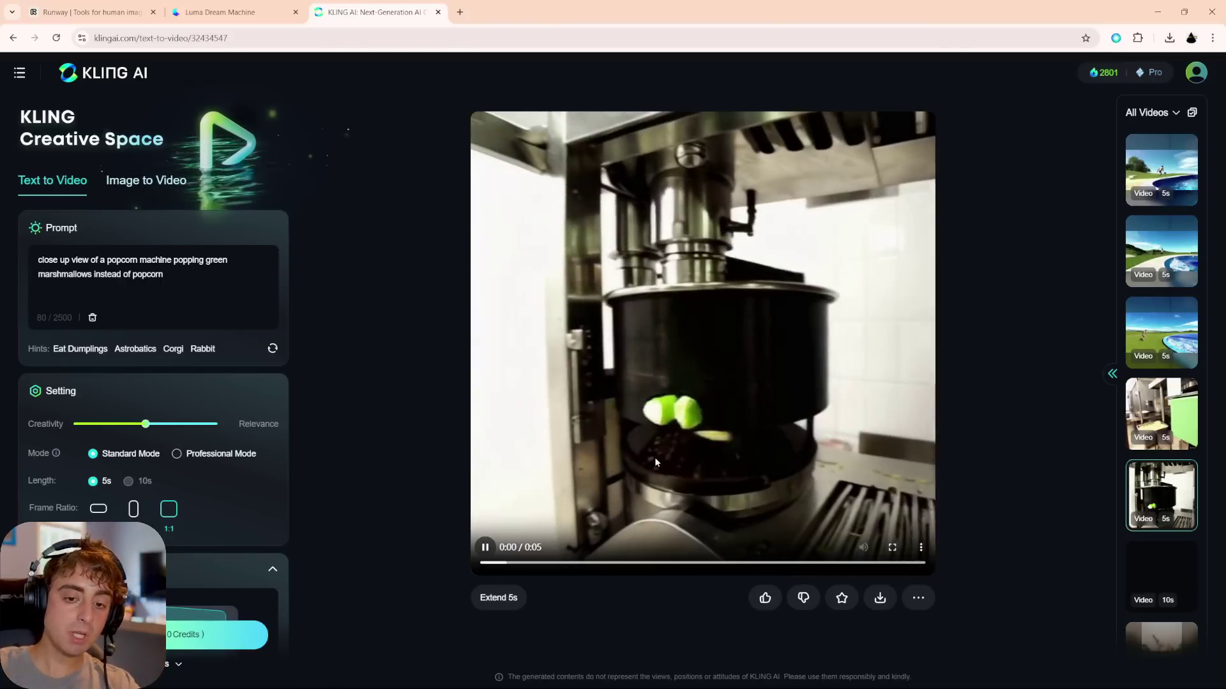
Step: Scrub ahead and back through the second popcorn-machine clip, pausing near its end
{"action": "left_click", "coordinate": [884, 563]}
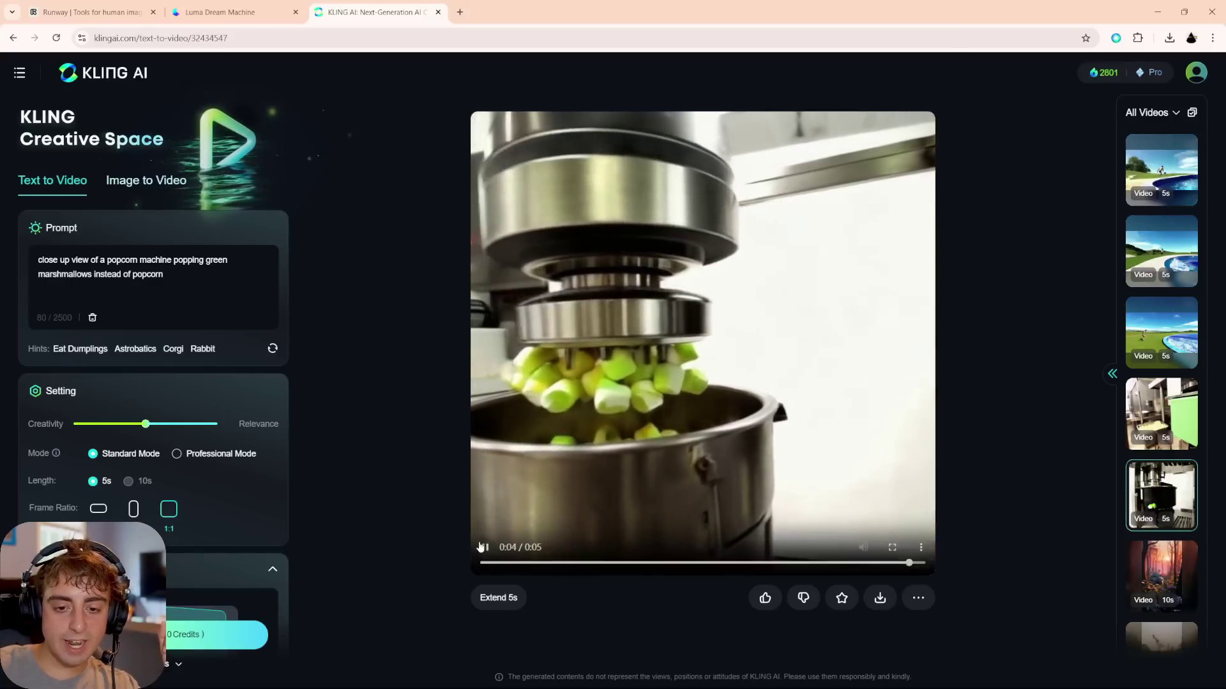
{"action": "left_click", "coordinate": [614, 563]}
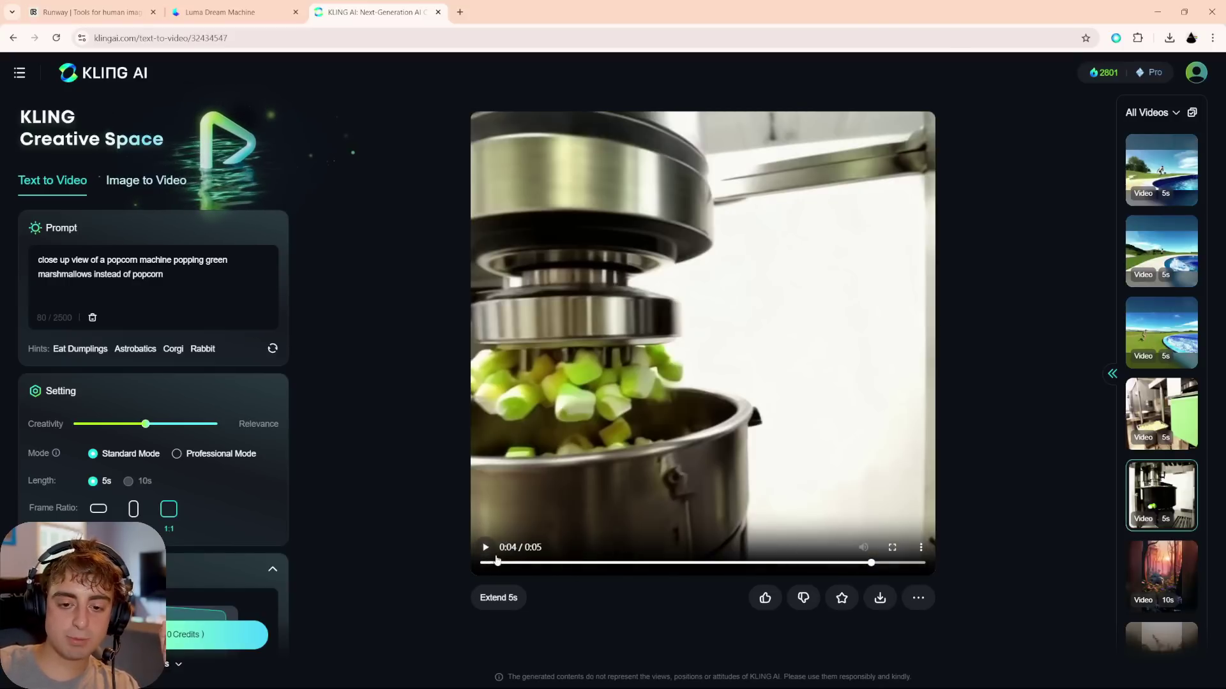
{"action": "left_click", "coordinate": [486, 549]}
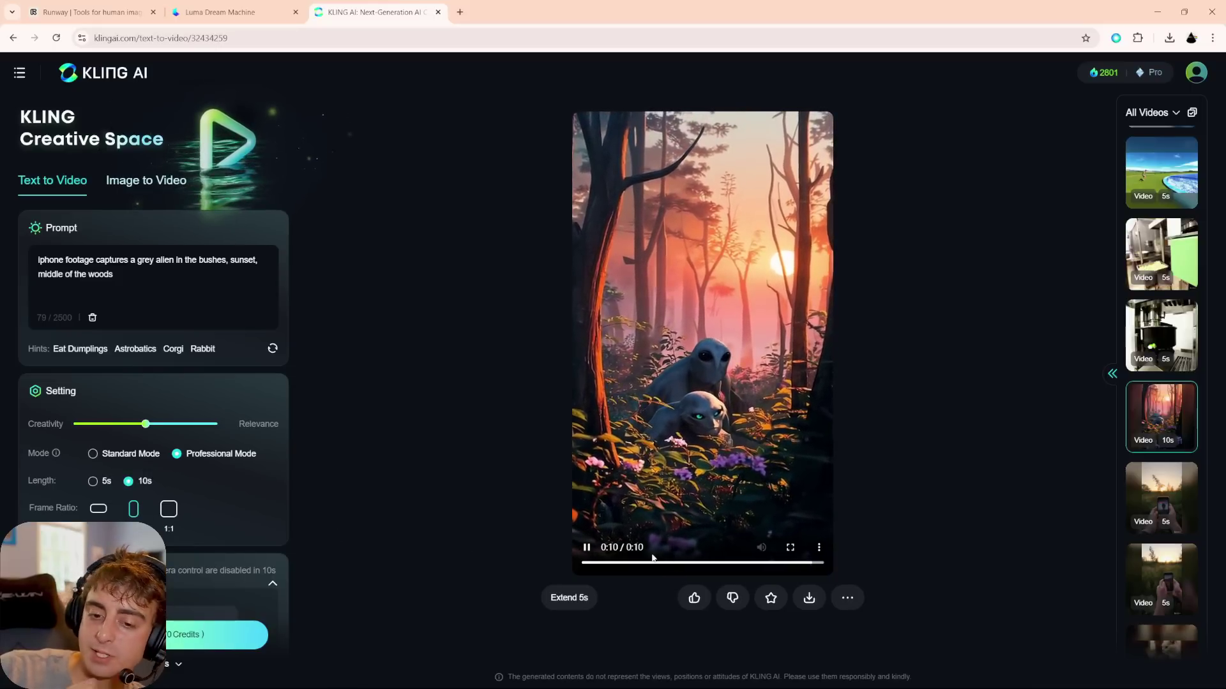
Step: Pause the alien-in-the-woods clip and load the man-jumping-into-a-pool generation
{"action": "left_click", "coordinate": [722, 423]}
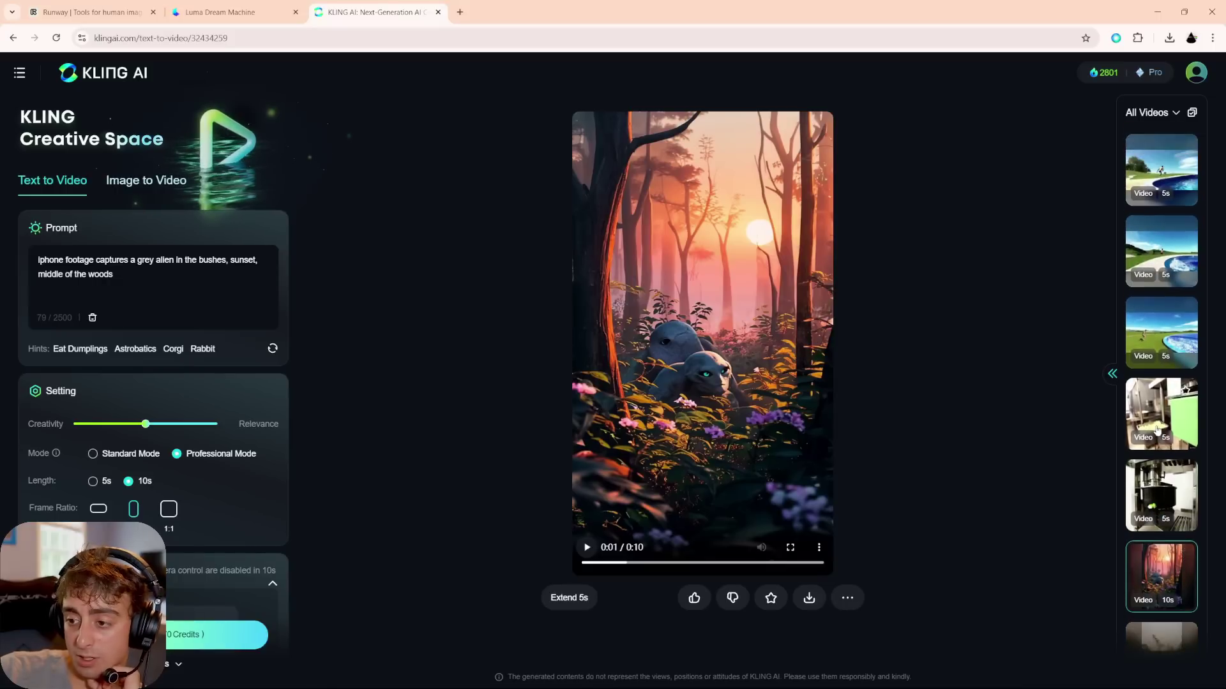
{"action": "left_click", "coordinate": [1158, 421]}
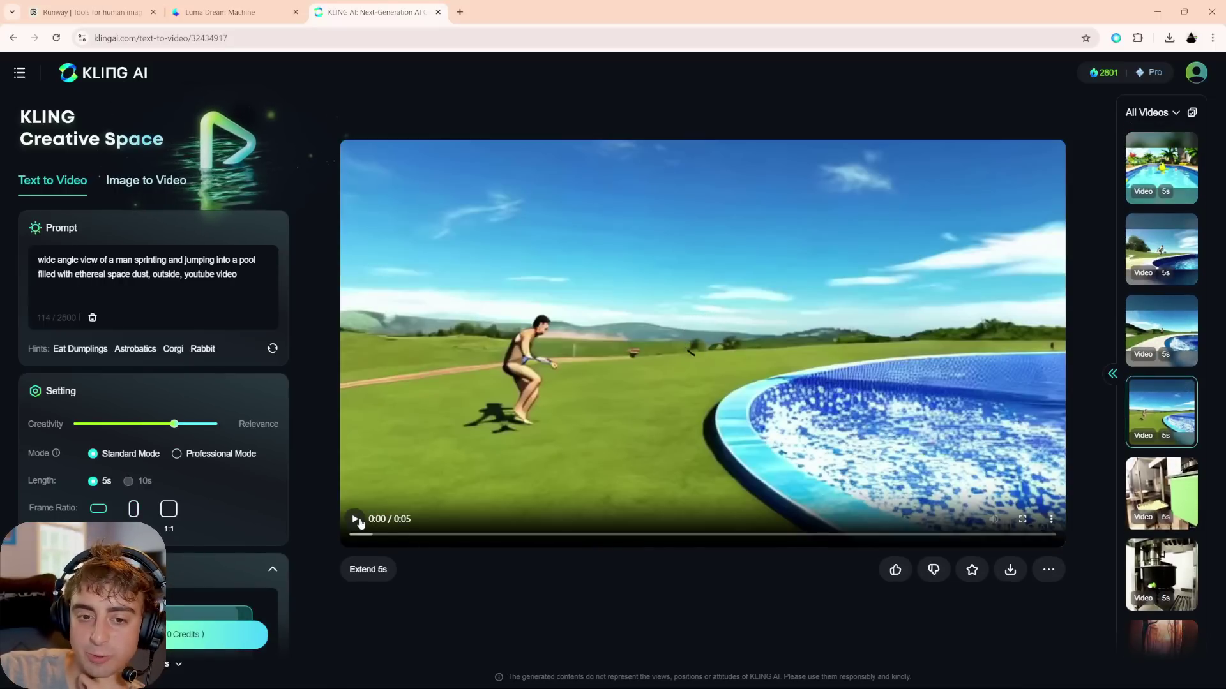
Step: Play the first pool-jump clip, then load and play another variation
{"action": "left_click", "coordinate": [358, 520]}
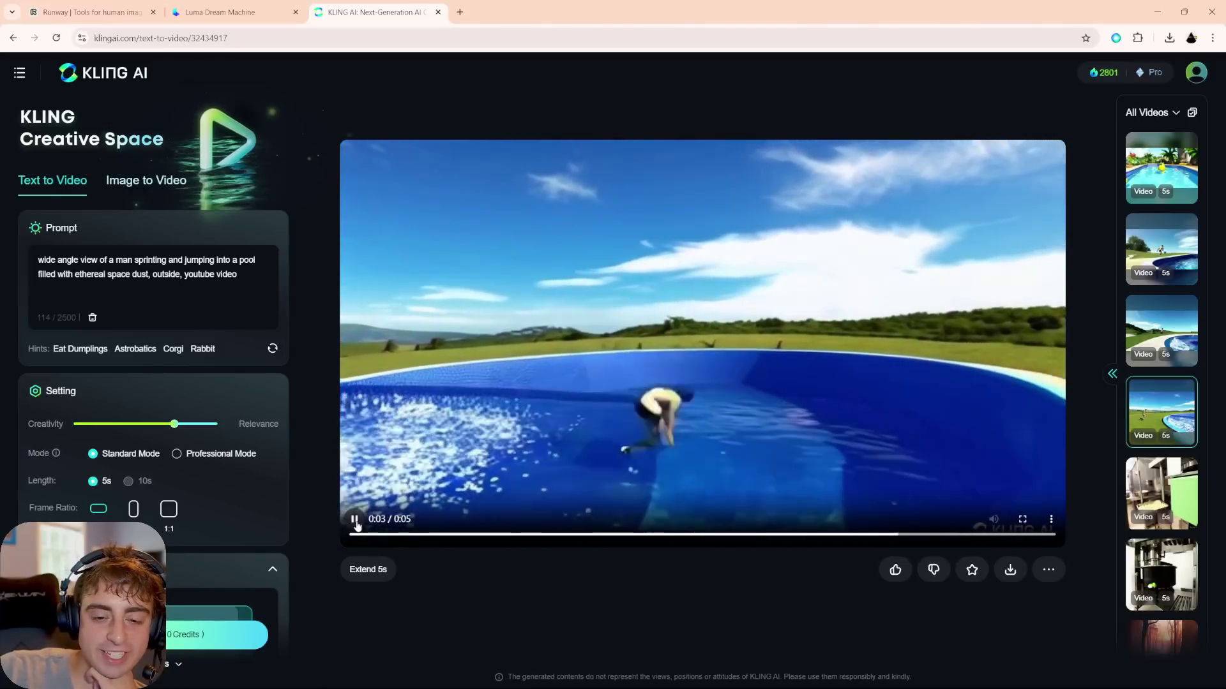
{"action": "left_click", "coordinate": [355, 520]}
{"action": "left_click", "coordinate": [1137, 340]}
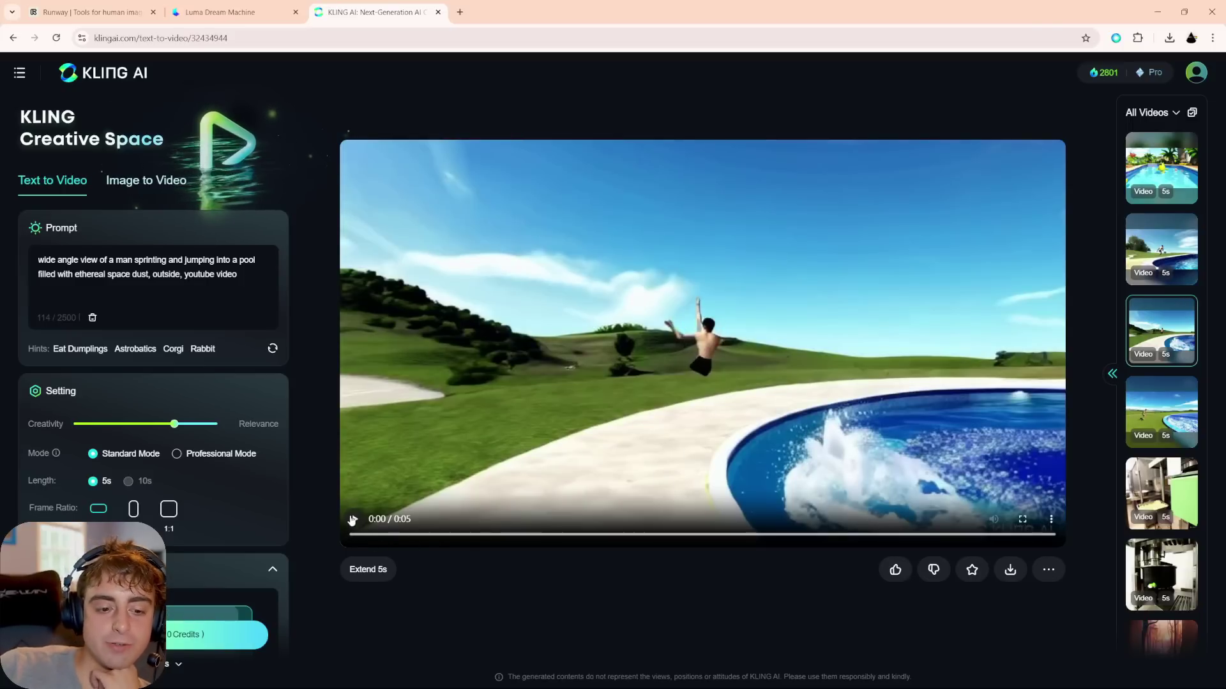
{"action": "left_click", "coordinate": [352, 519]}
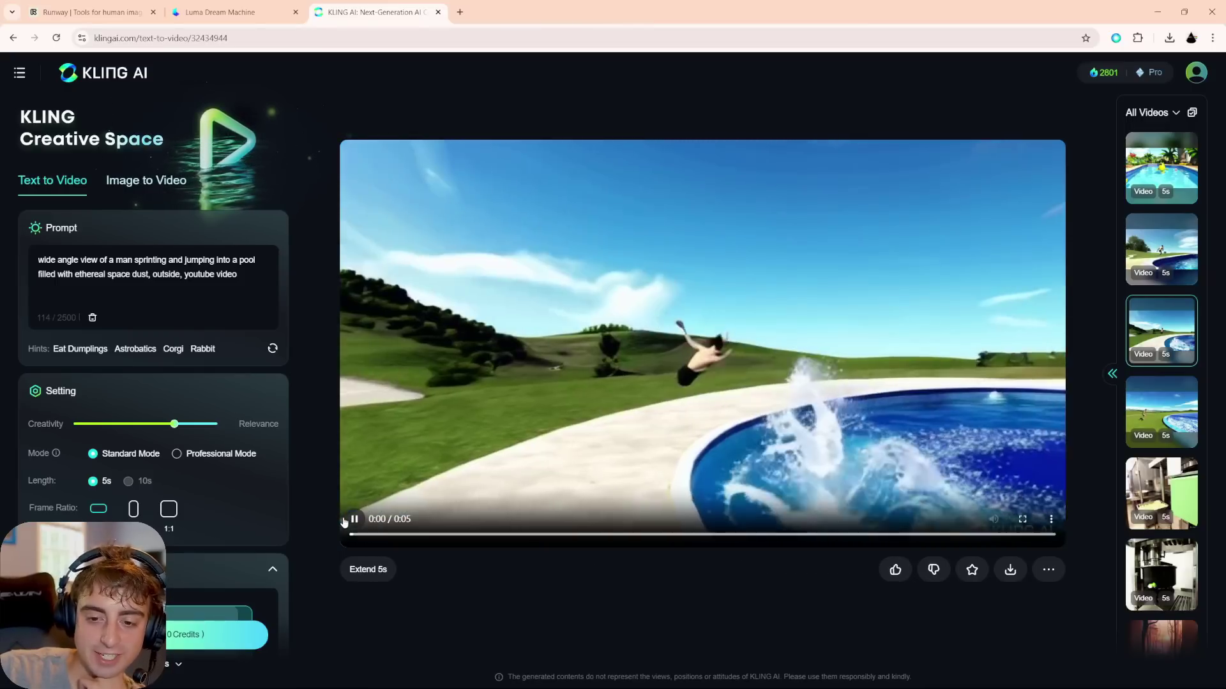
{"action": "left_click", "coordinate": [355, 519]}
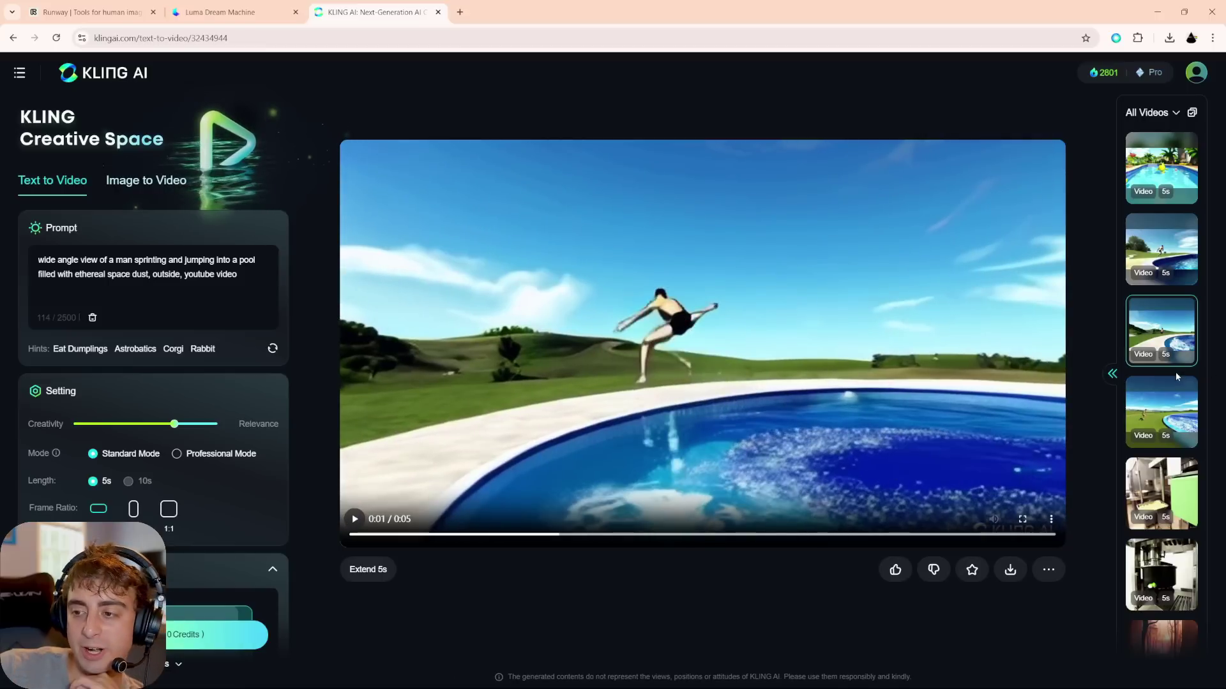
Step: Play the blue-tiled-pool variation, pausing mid-stride, and select then deselect its prompt text
{"action": "left_click", "coordinate": [1141, 350]}
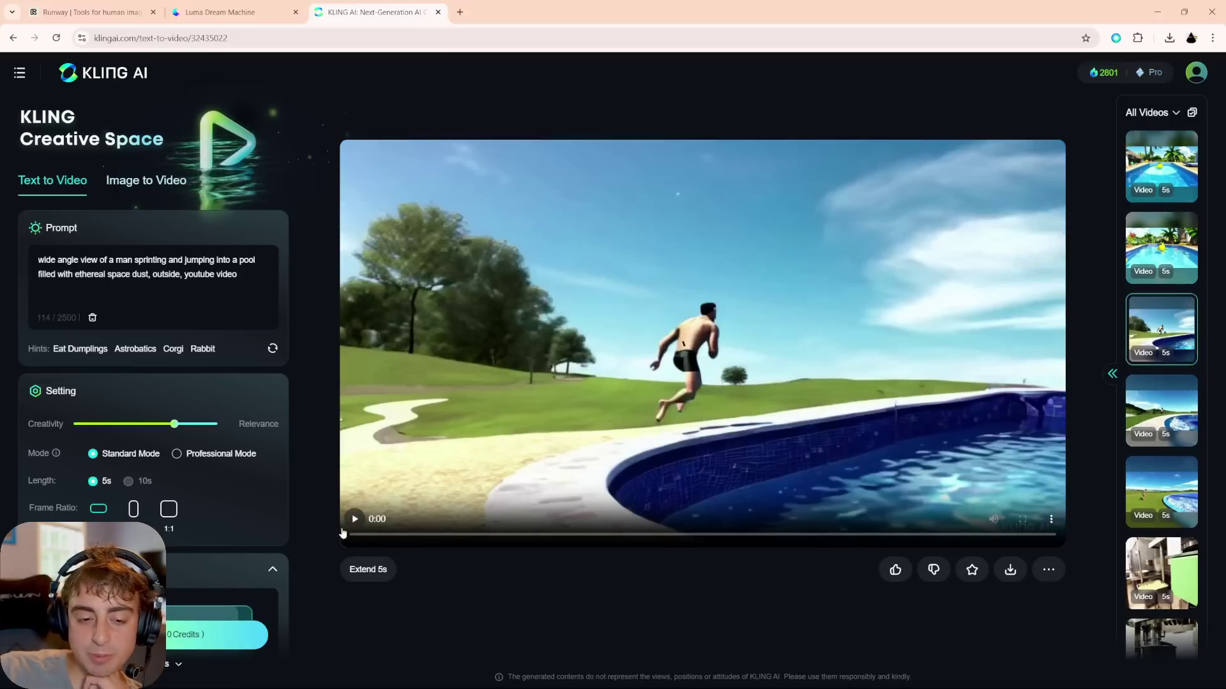
{"action": "left_click", "coordinate": [352, 523]}
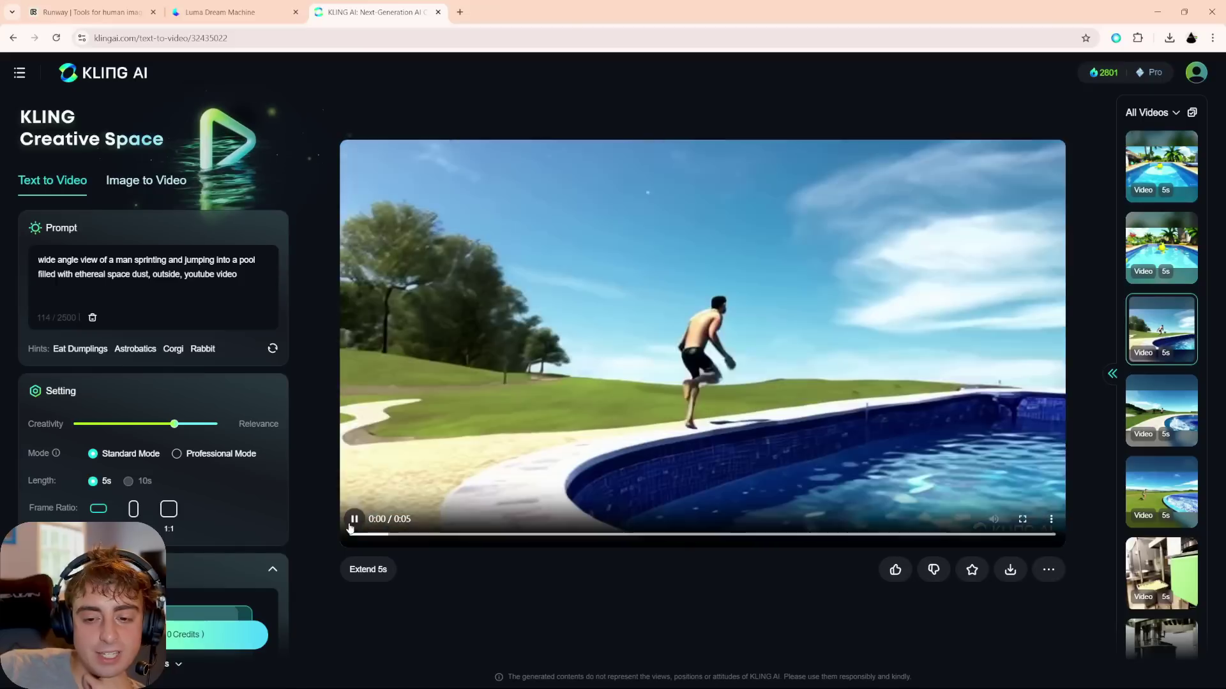
{"action": "left_click", "coordinate": [352, 524]}
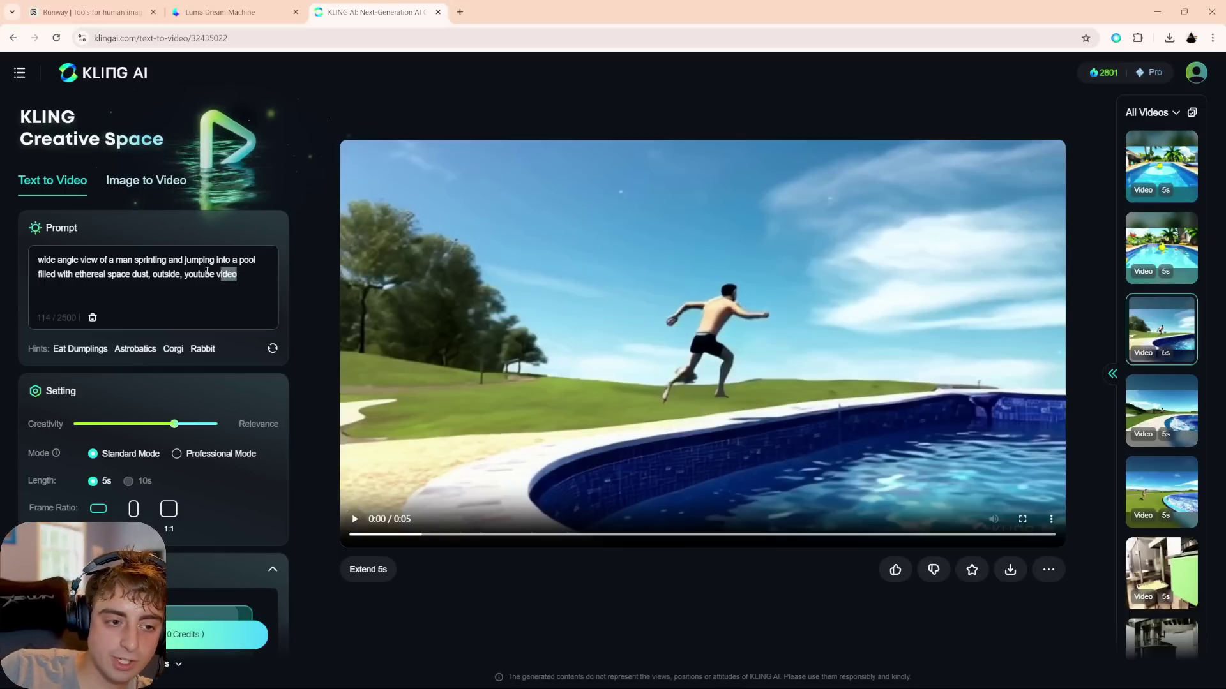
{"action": "left_click_drag", "start_coordinate": [207, 271], "coordinate": [1, 244]}
{"action": "left_click", "coordinate": [247, 275]}
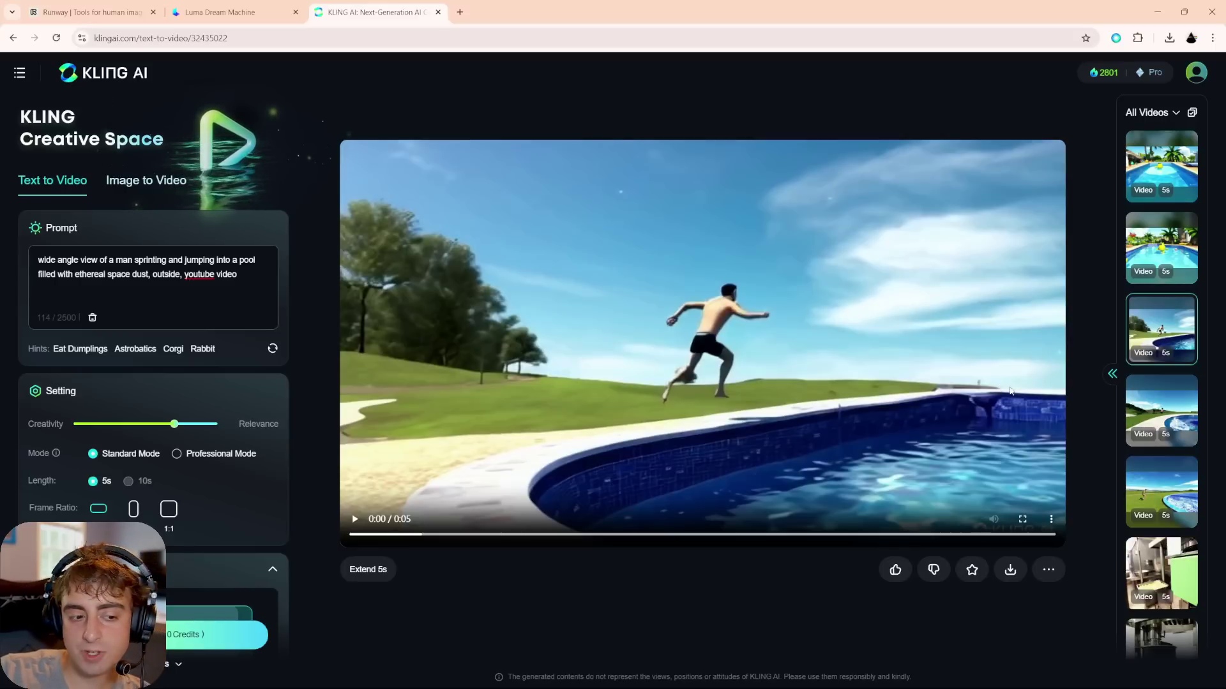
Step: Play the sunglasses lemon-in-pool animation, rewinding it to restart playback
{"action": "left_click", "coordinate": [1146, 264]}
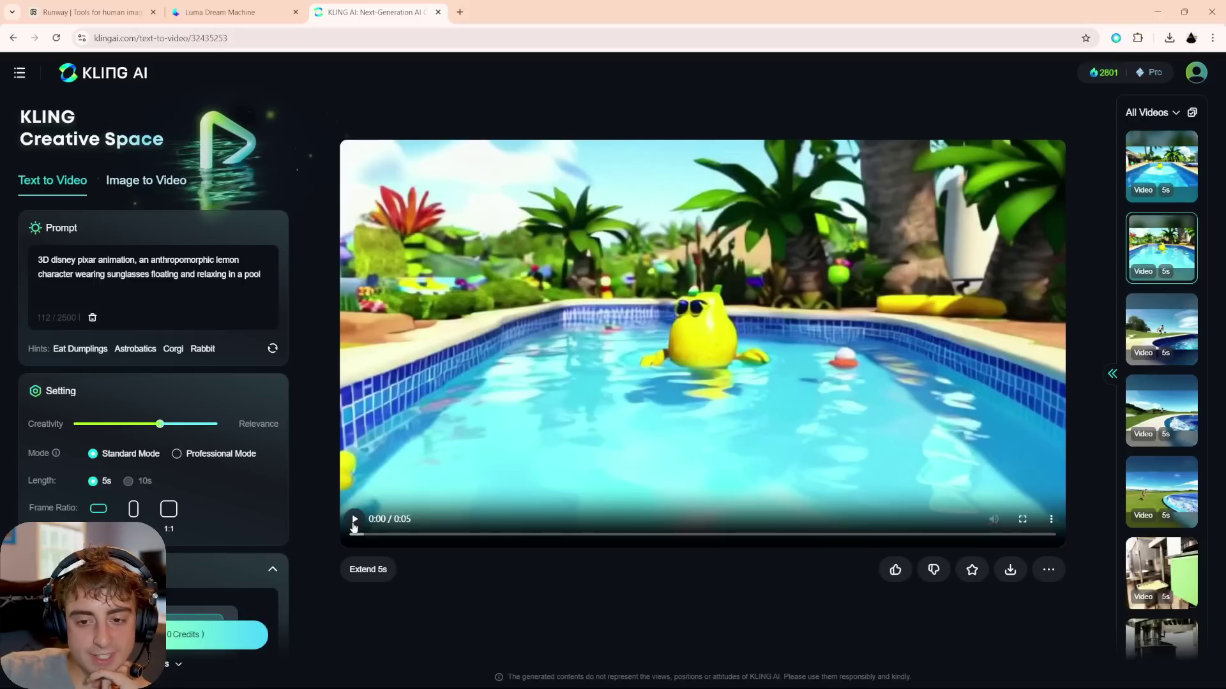
{"action": "left_click", "coordinate": [354, 523]}
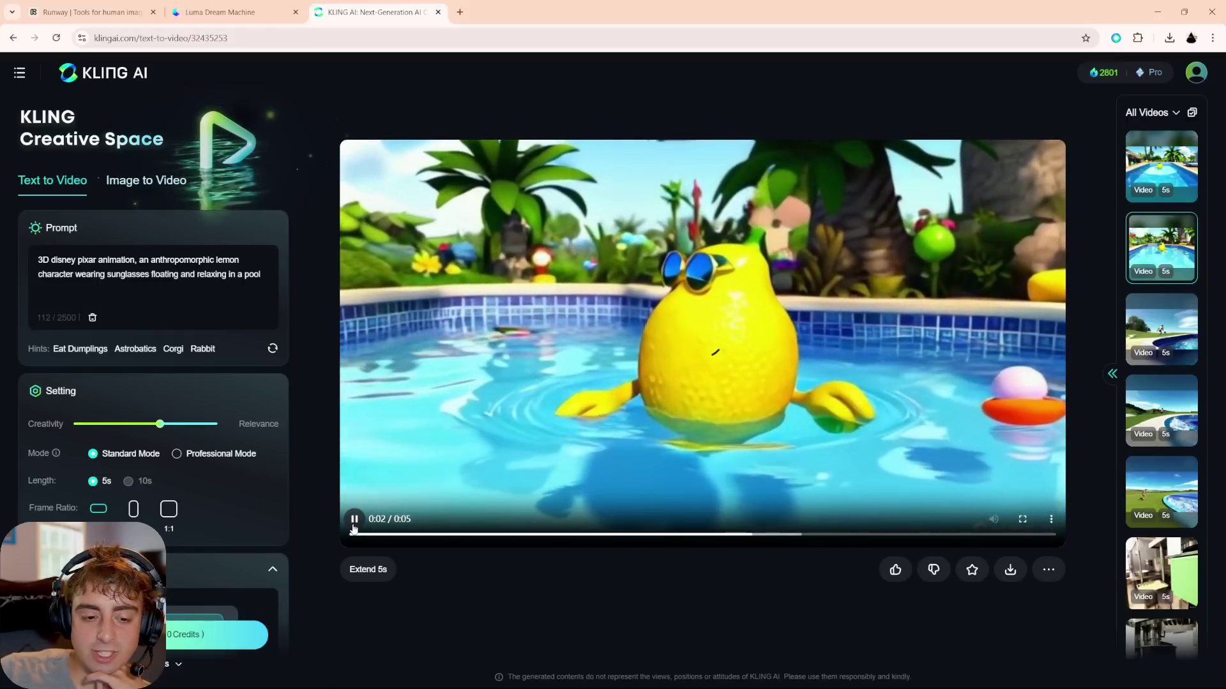
{"action": "left_click_drag", "start_coordinate": [404, 534], "coordinate": [348, 535]}
{"action": "left_click", "coordinate": [354, 520]}
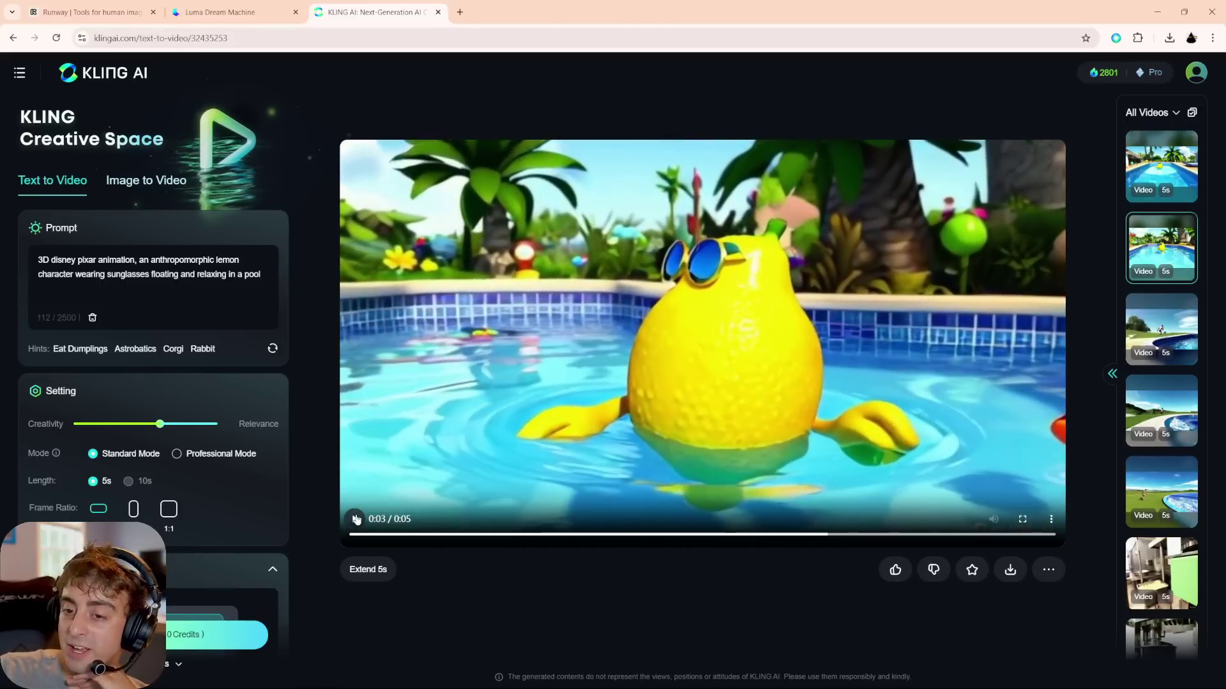
Step: Reopen the grassy round-pool jump clips, pause one, and review its Camera Movement settings
{"action": "left_click", "coordinate": [1155, 414]}
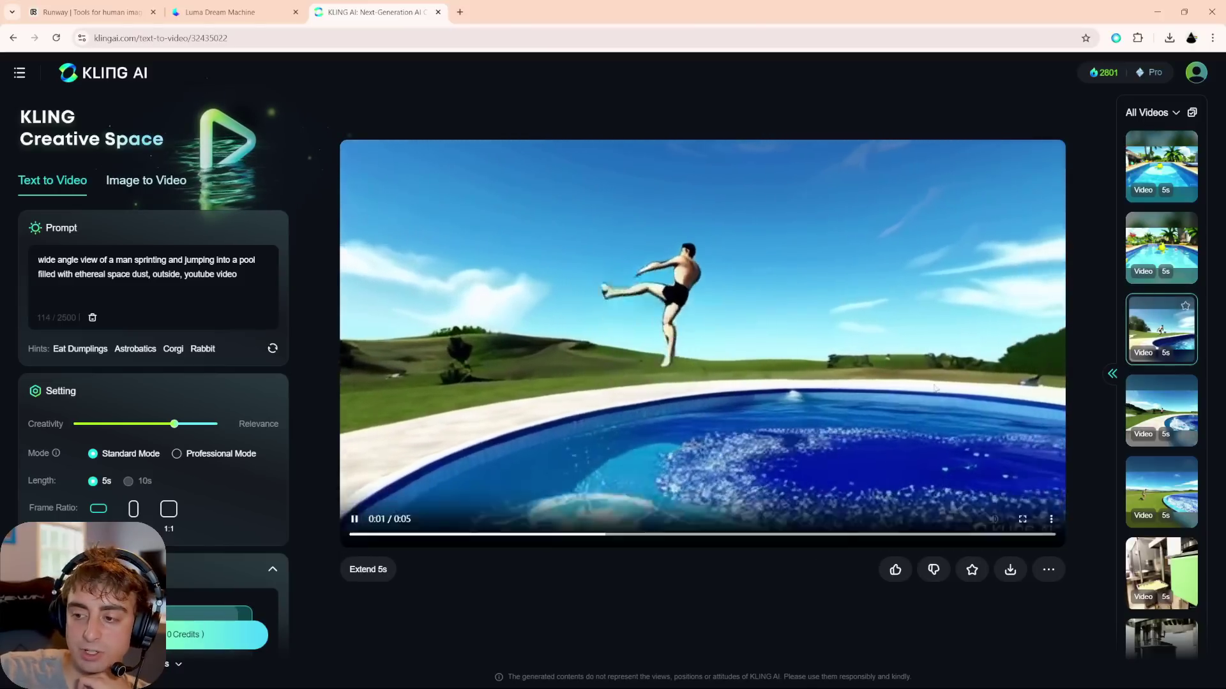
{"action": "left_click", "coordinate": [1160, 500]}
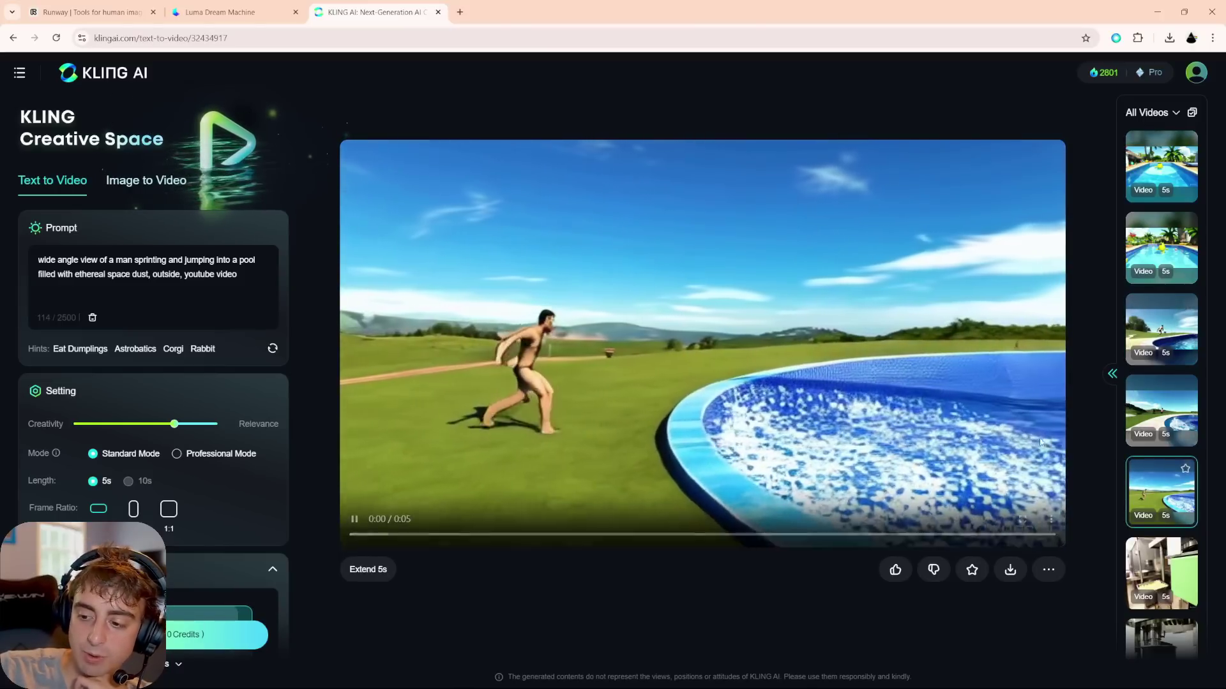
{"action": "left_click", "coordinate": [357, 518]}
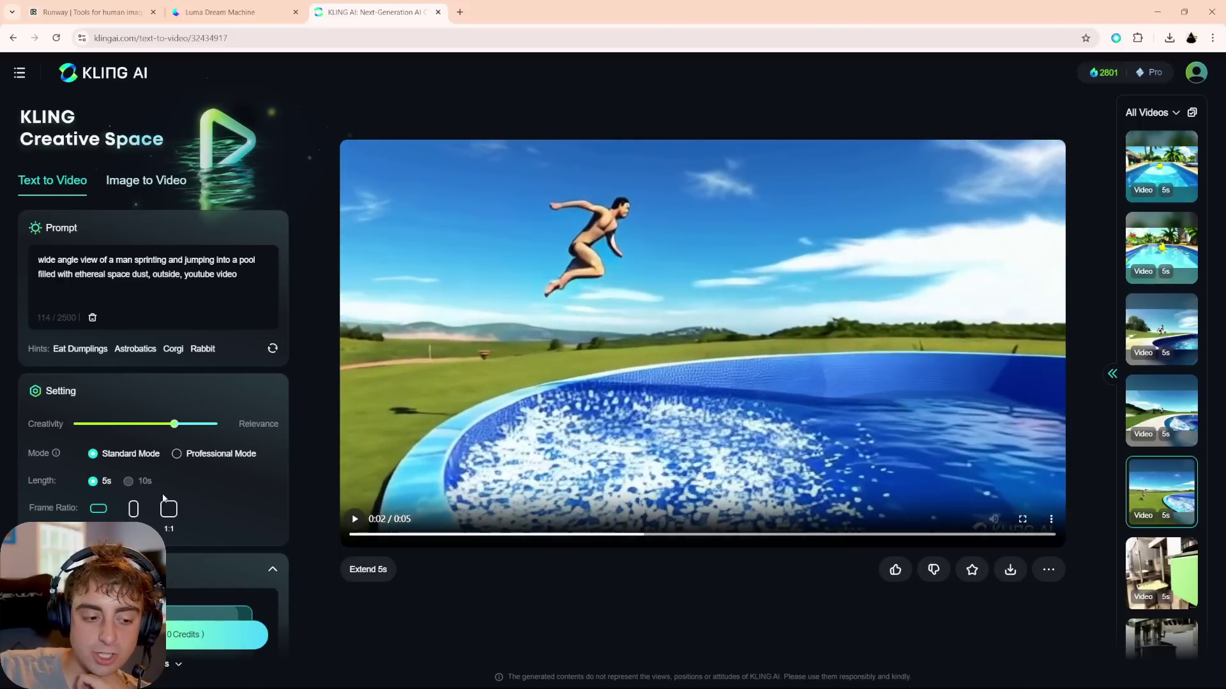
{"action": "scroll", "coordinate": [168, 499], "scroll_direction": "down", "scroll_amount": 4}
{"action": "scroll", "coordinate": [1200, 366], "scroll_direction": "up", "scroll_amount": 4}
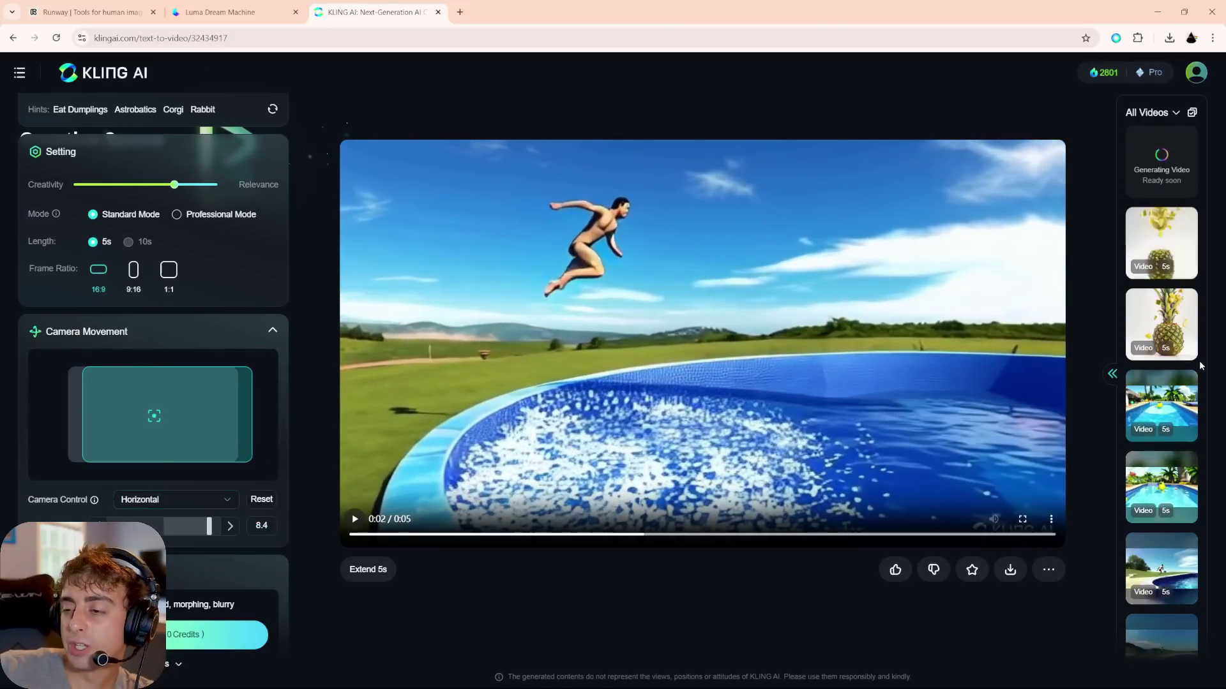
{"action": "left_click", "coordinate": [1168, 402]}
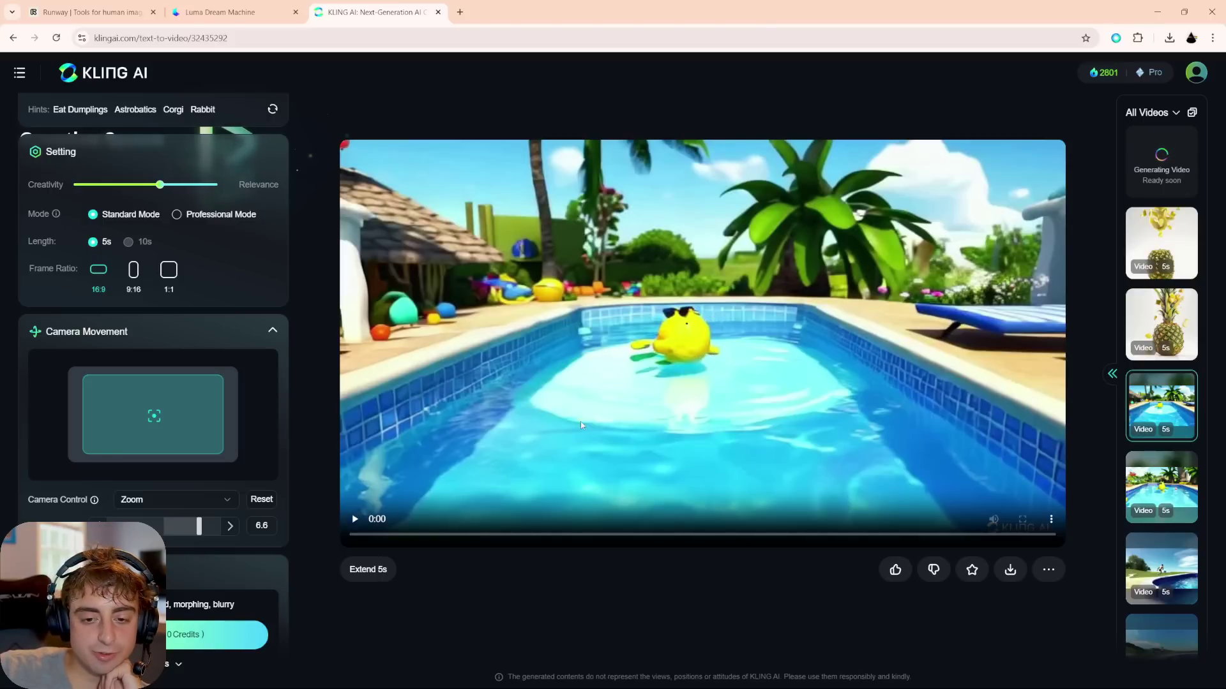
Step: Play and replay the zoom-camera lemon pool clip, then advance to the pineapple explosion video
{"action": "left_click", "coordinate": [356, 519]}
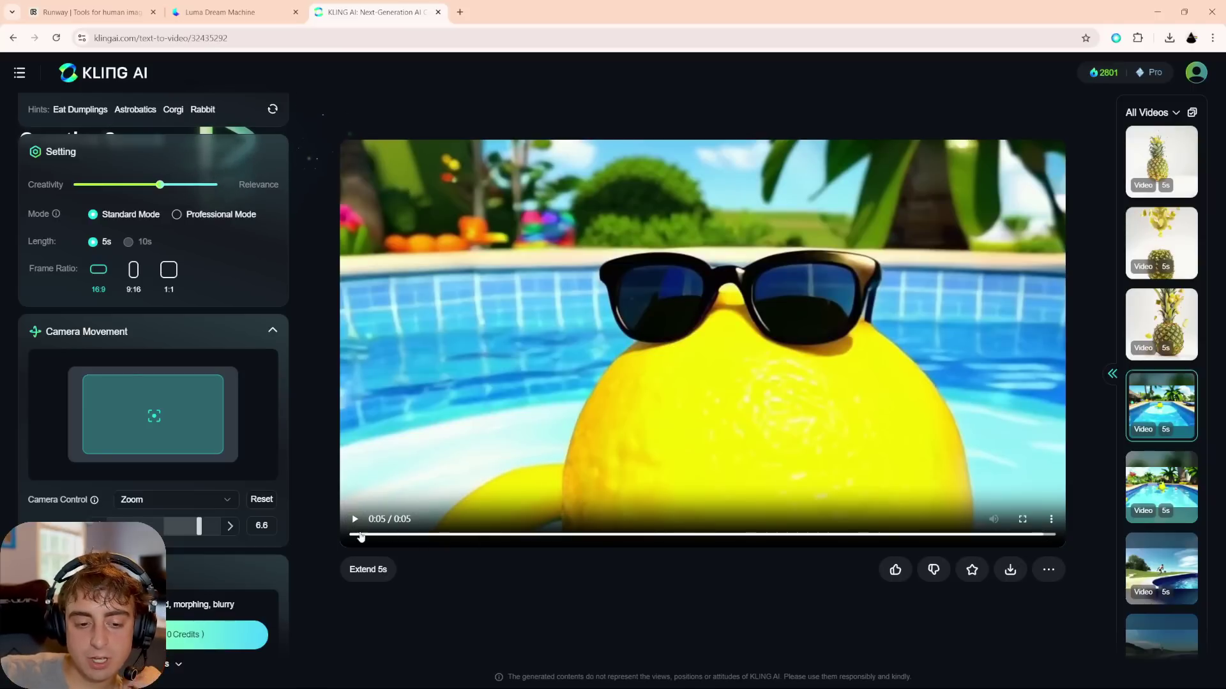
{"action": "left_click_drag", "start_coordinate": [361, 536], "coordinate": [352, 538]}
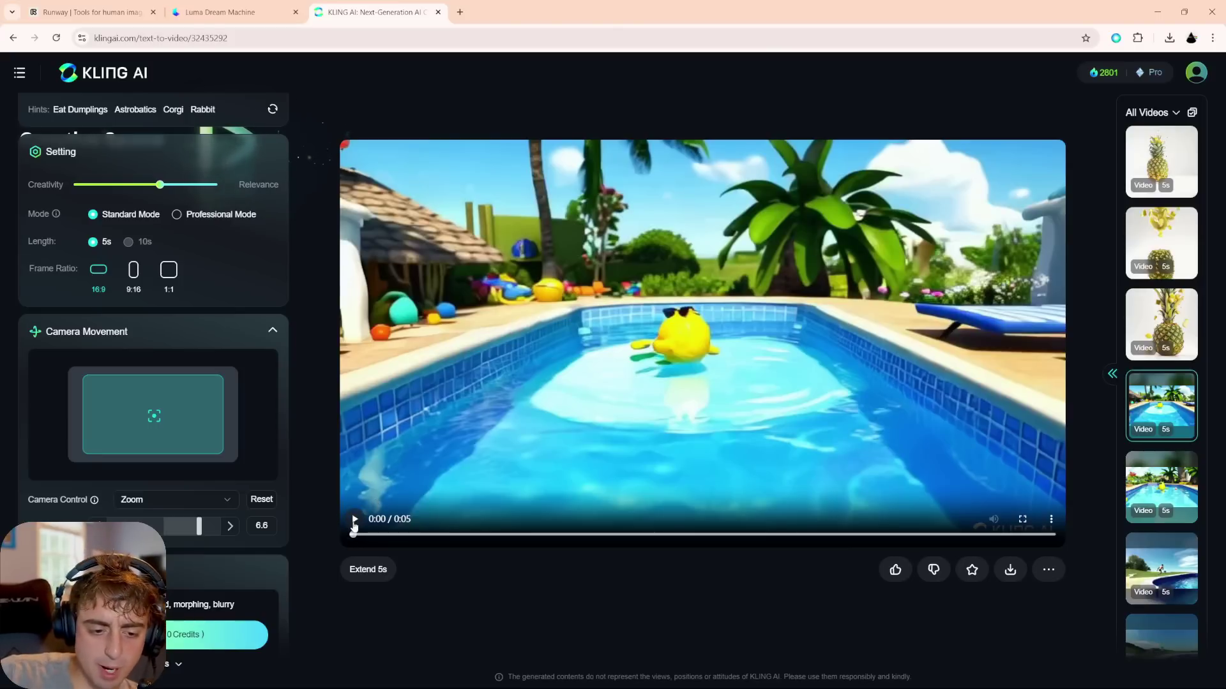
{"action": "left_click", "coordinate": [354, 522]}
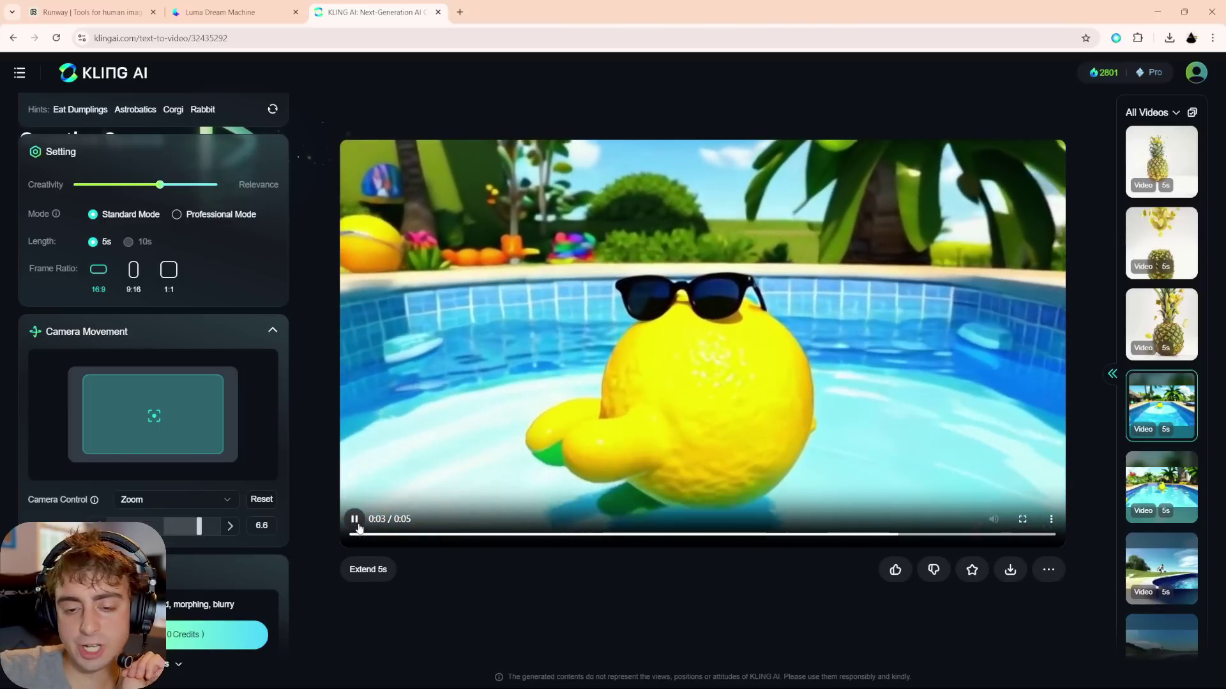
{"action": "key", "text": "Up"}
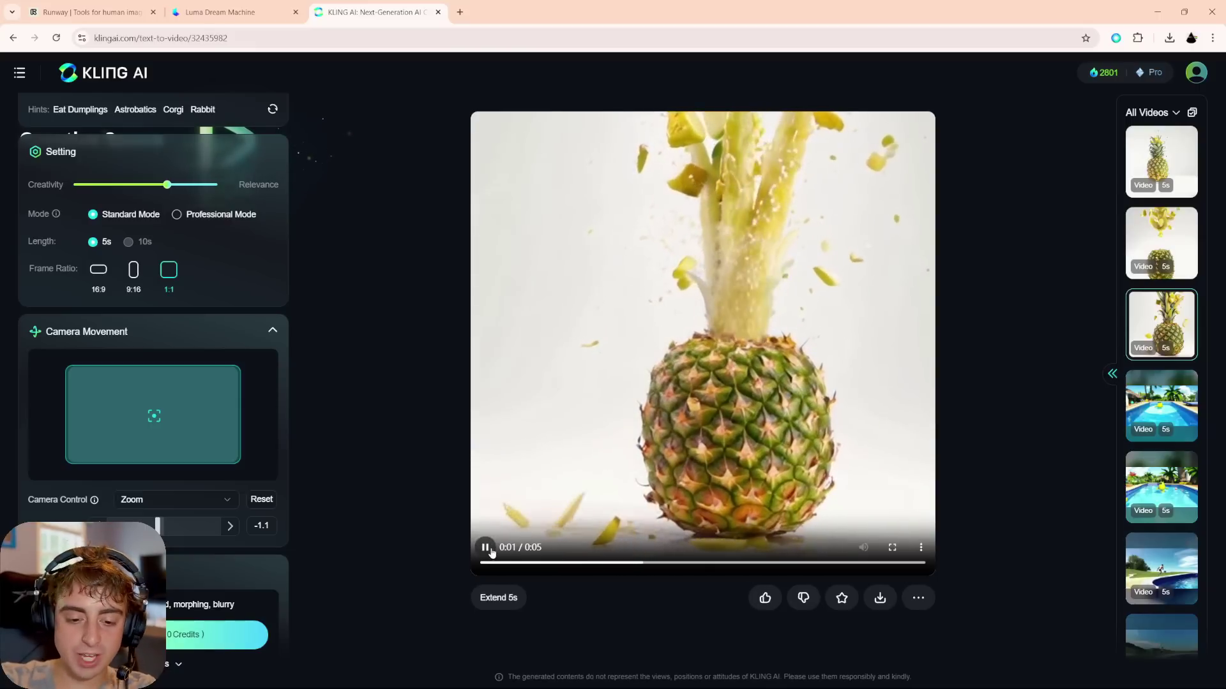
Step: Compare the three slow-motion pineapple explosion variations
{"action": "key", "text": "Up"}
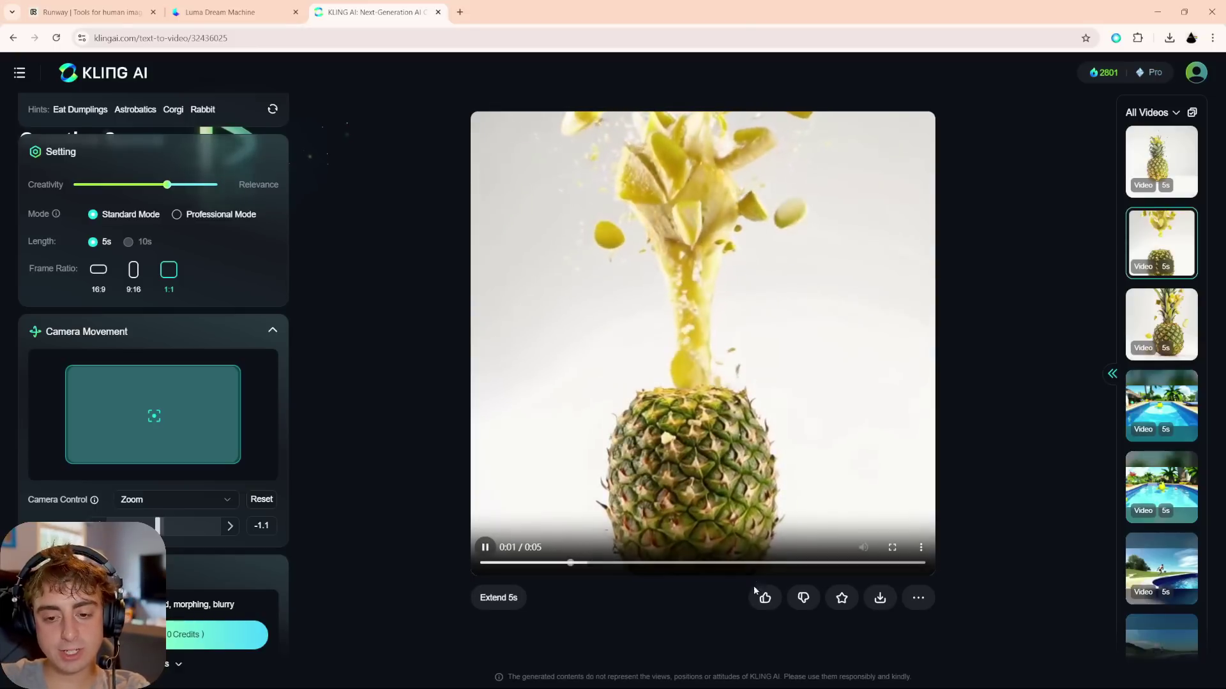
{"action": "scroll", "coordinate": [265, 507], "scroll_direction": "down", "scroll_amount": 1}
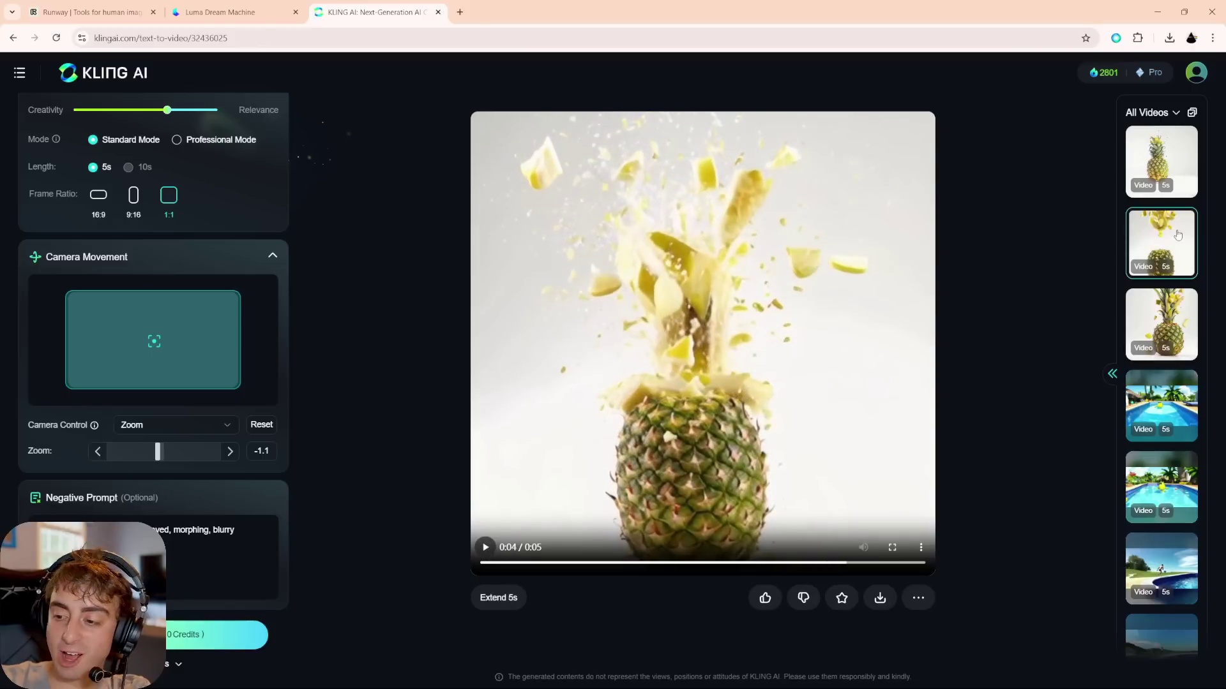
{"action": "left_click", "coordinate": [1139, 184]}
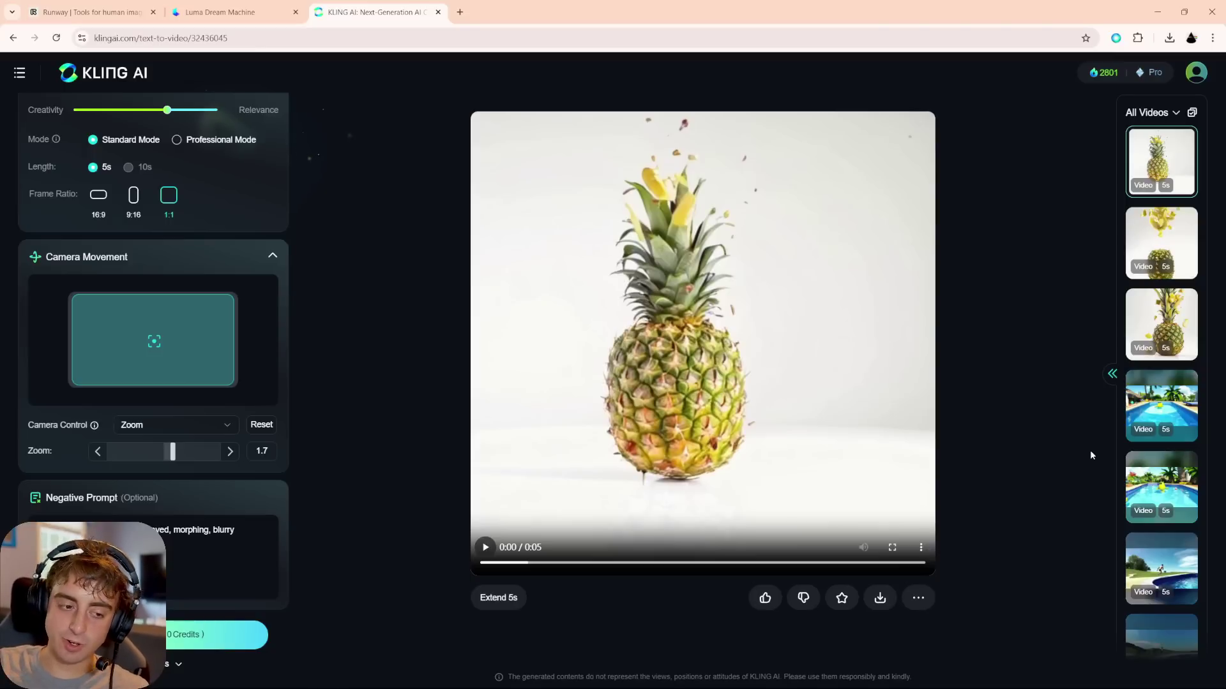
Step: Reopen the pool-diver clip and select its full prompt text
{"action": "left_click", "coordinate": [1162, 569]}
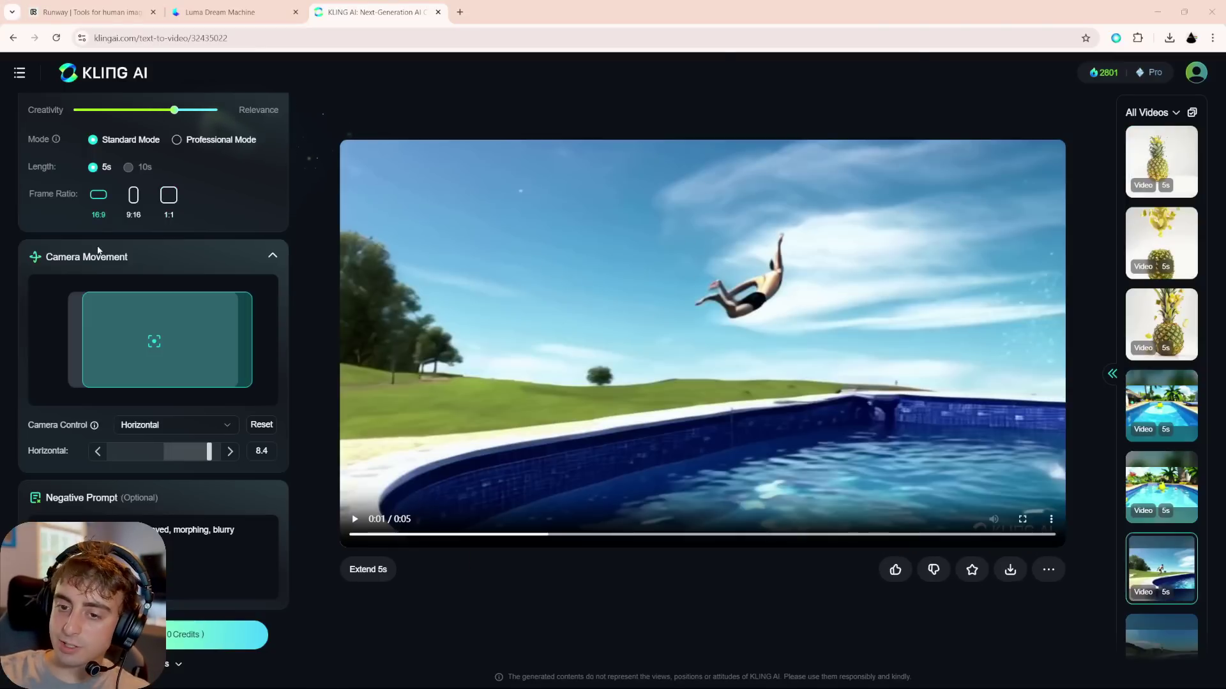
{"action": "scroll", "coordinate": [98, 251], "scroll_direction": "up", "scroll_amount": 5}
{"action": "left_click_drag", "start_coordinate": [237, 274], "coordinate": [68, 242]}
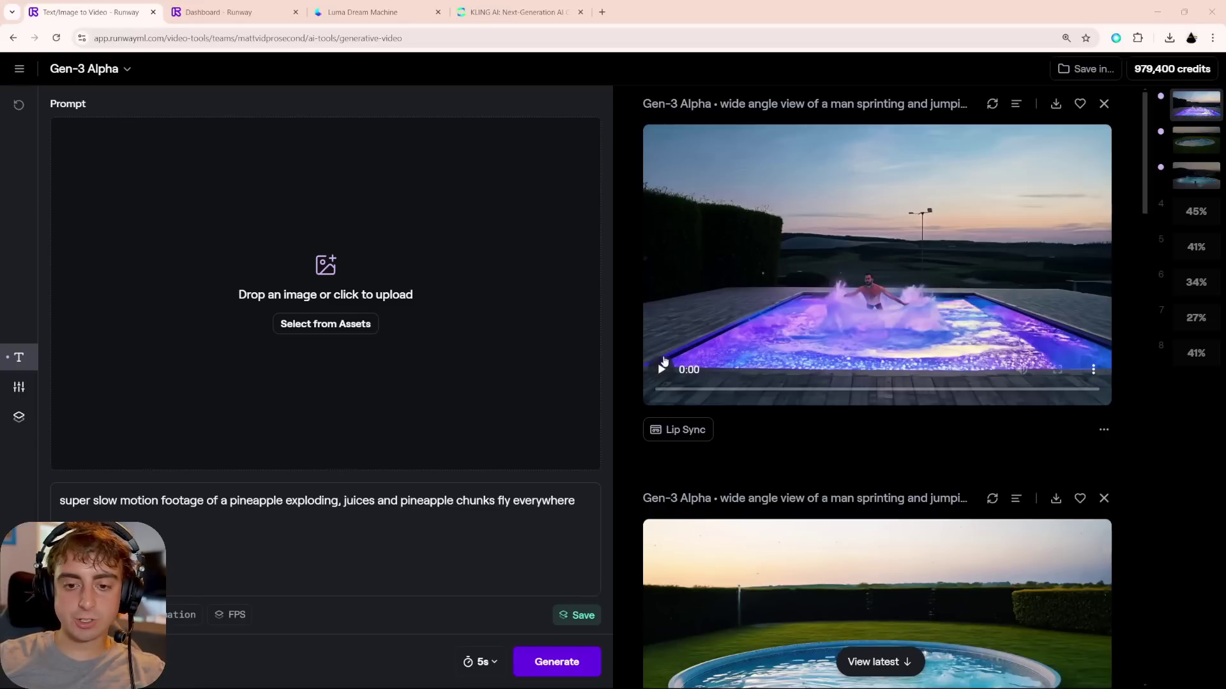
Step: Play the first Gen-3 pool-jump clip and scroll down through the results feed
{"action": "left_click", "coordinate": [868, 396]}
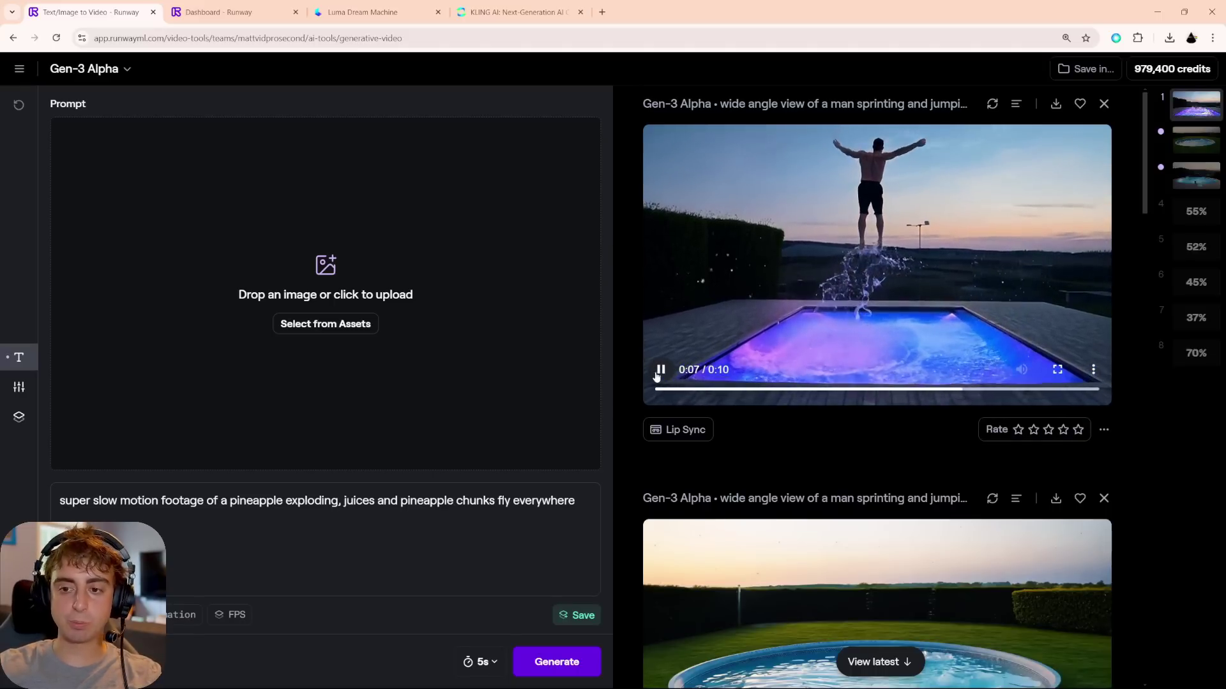
{"action": "scroll", "coordinate": [1065, 592], "scroll_direction": "down", "scroll_amount": 4}
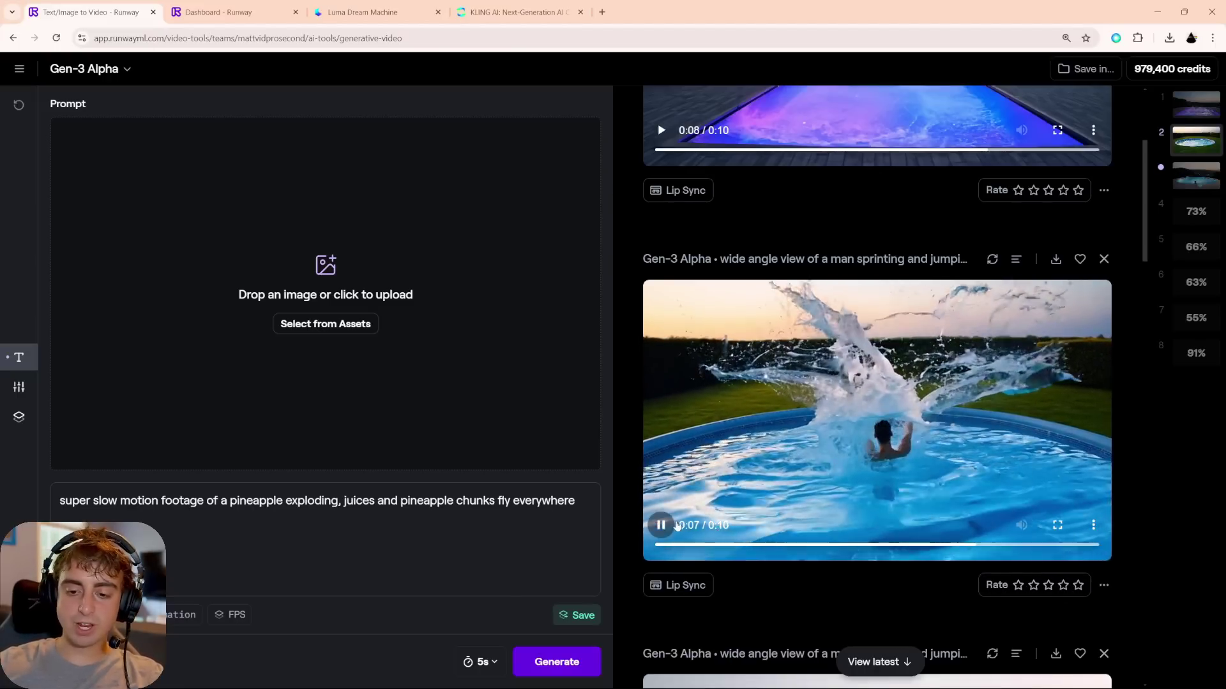
{"action": "scroll", "coordinate": [1219, 460], "scroll_direction": "down", "scroll_amount": 1}
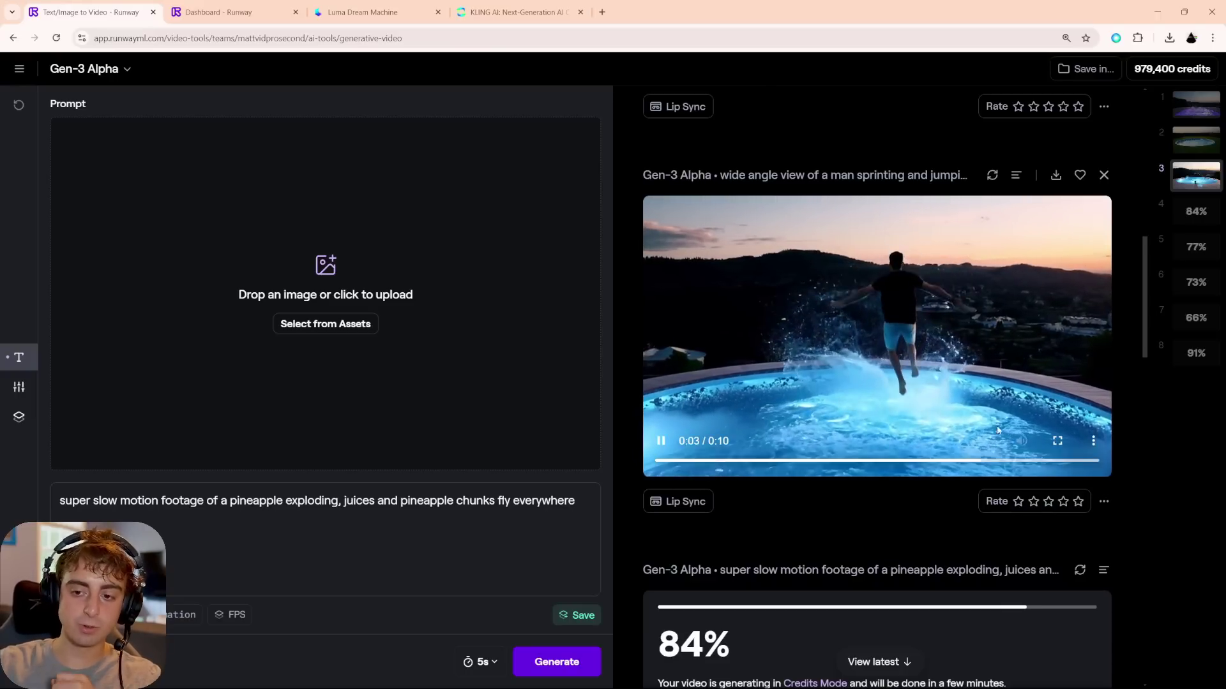
Step: Replay the third pool-jump clip, then view Luma's pricing and Kling's yearly membership plans
{"action": "left_click", "coordinate": [662, 440]}
{"action": "left_click", "coordinate": [217, 12]}
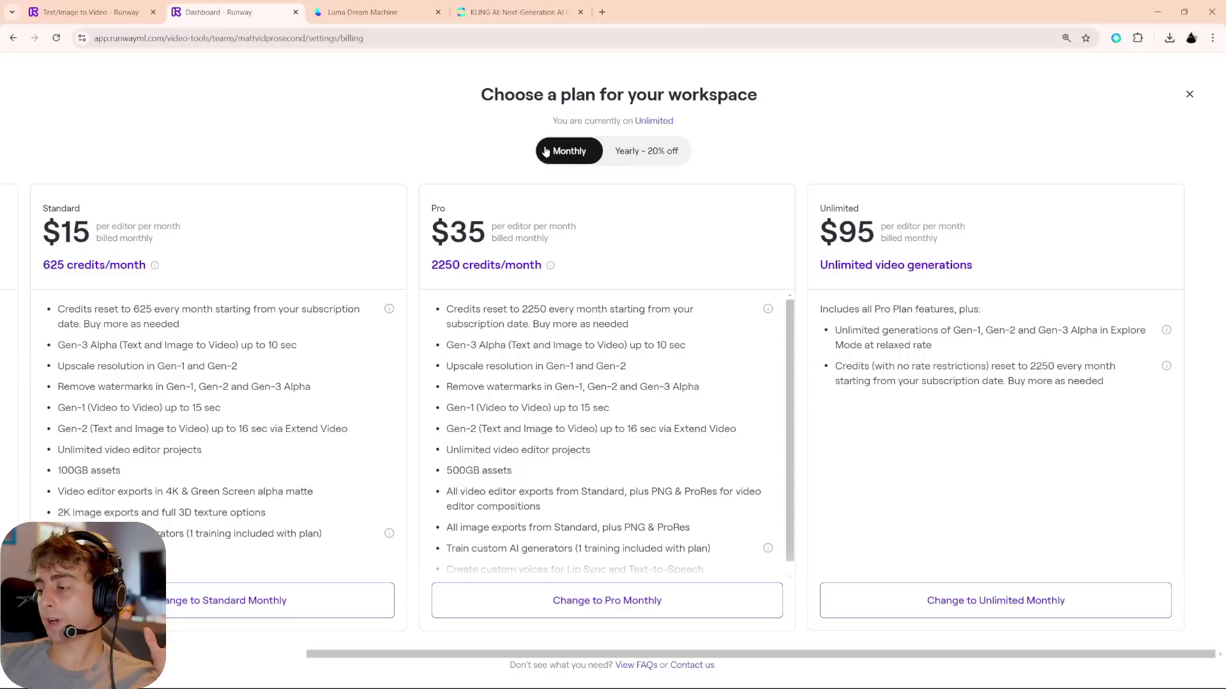
{"action": "left_click", "coordinate": [341, 7]}
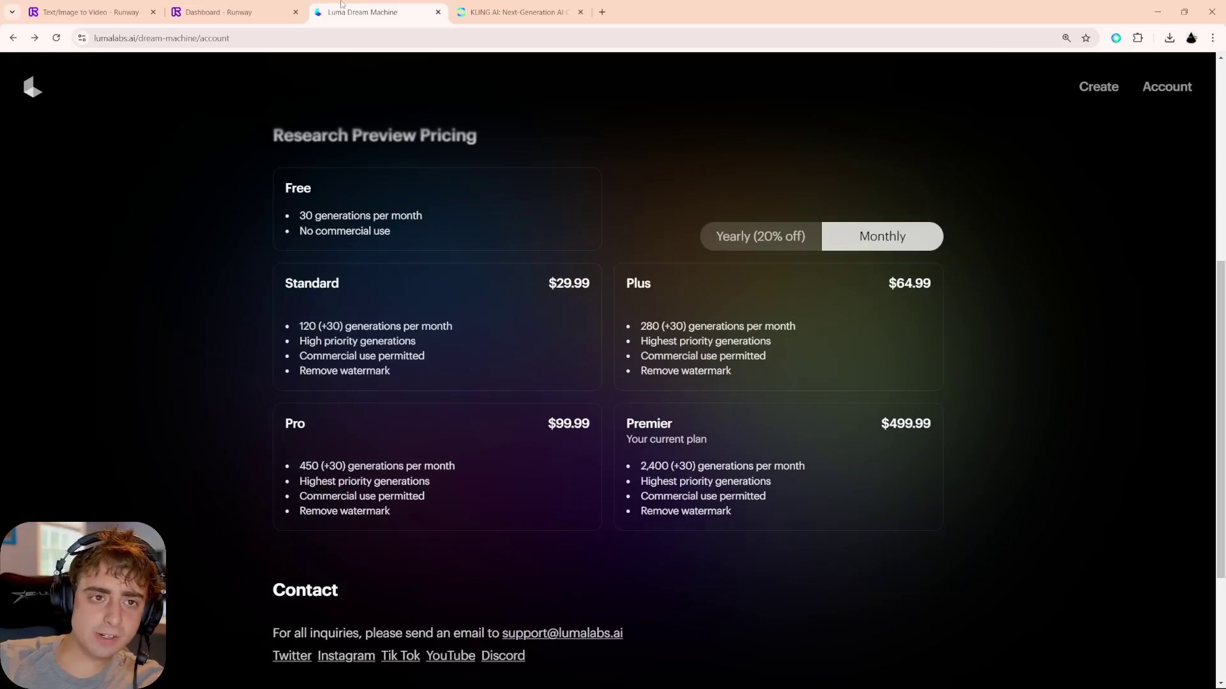
{"action": "left_click", "coordinate": [504, 5]}
{"action": "left_click", "coordinate": [1104, 75]}
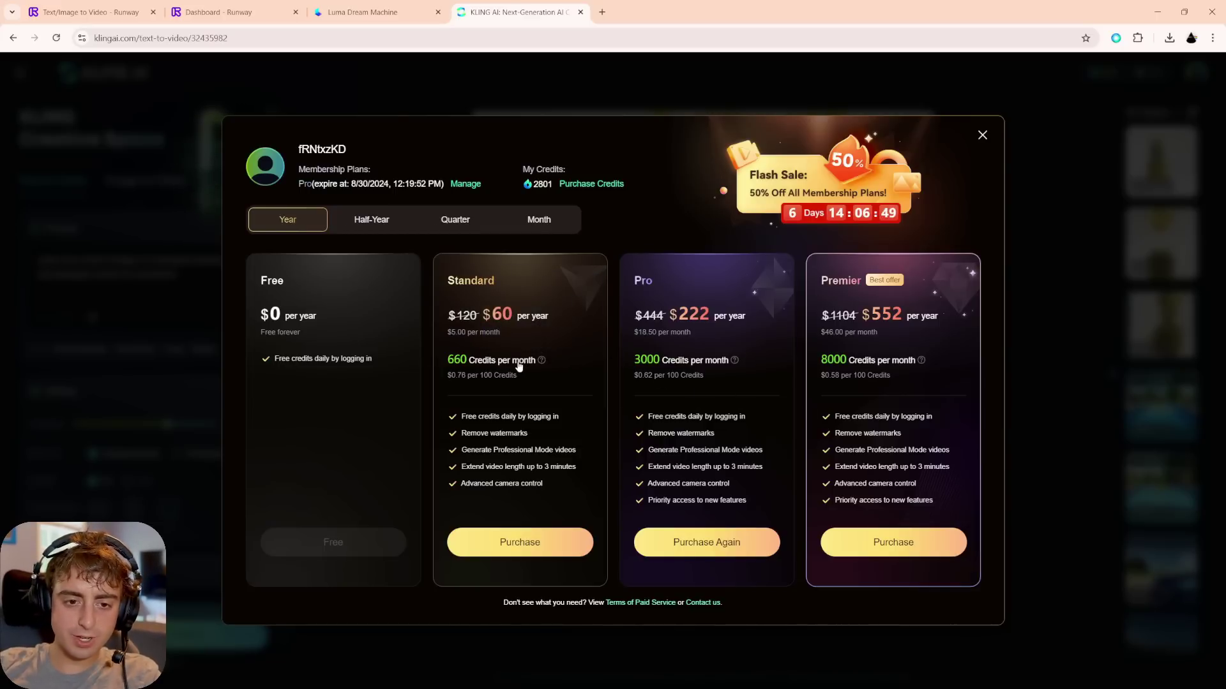
Step: Show Kling's plans per month, then return to Luma's monthly pricing ($29.99 to $499.99)
{"action": "left_click", "coordinate": [548, 220]}
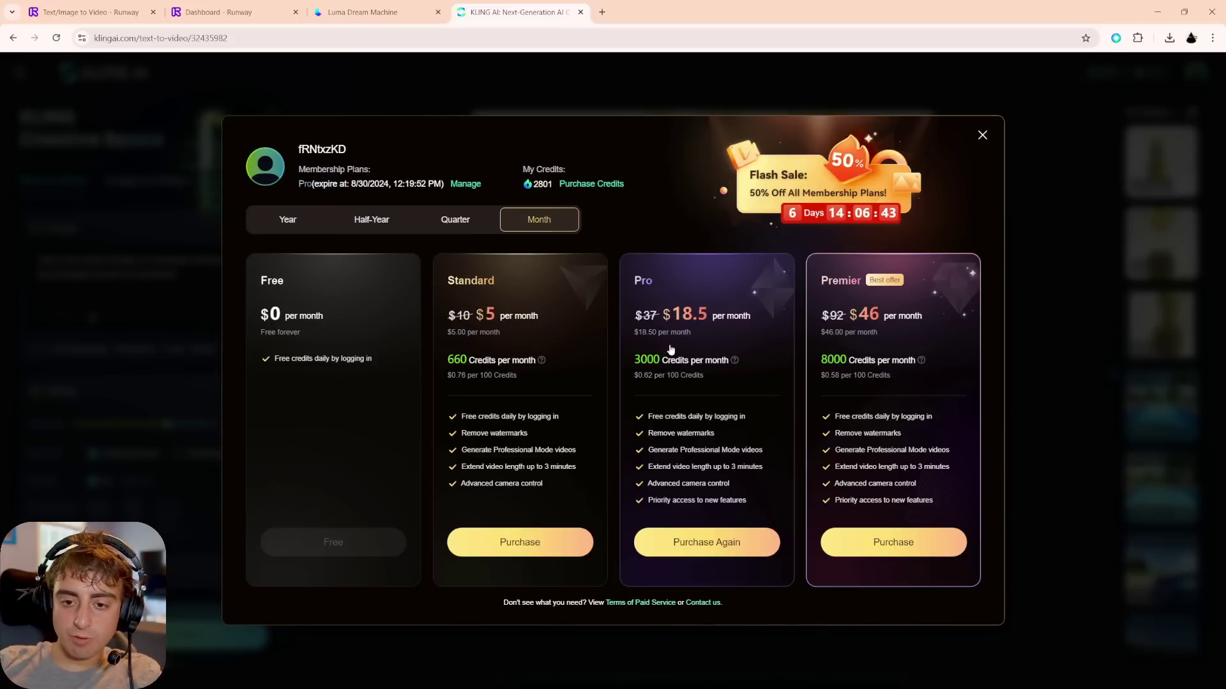
{"action": "key", "text": "ctrl+shift+Tab"}
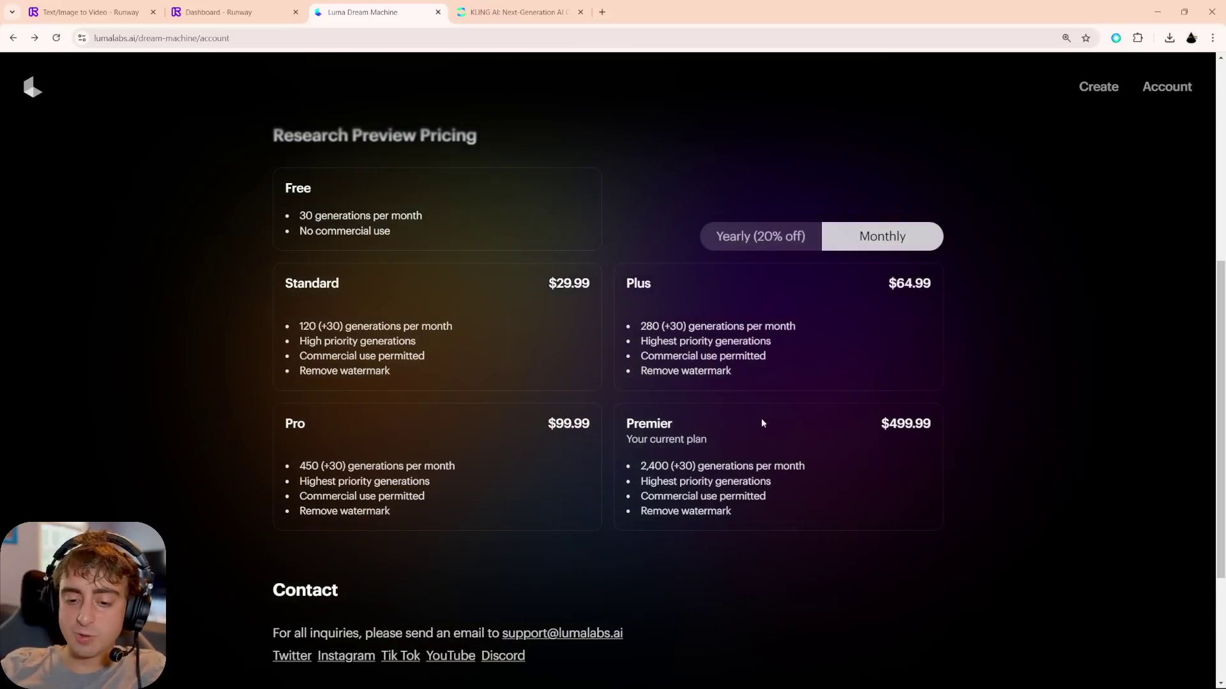
Step: In Runway's billing plans, highlight the 625 credits/month figure and the Standard plan's features
{"action": "left_click", "coordinate": [249, 8]}
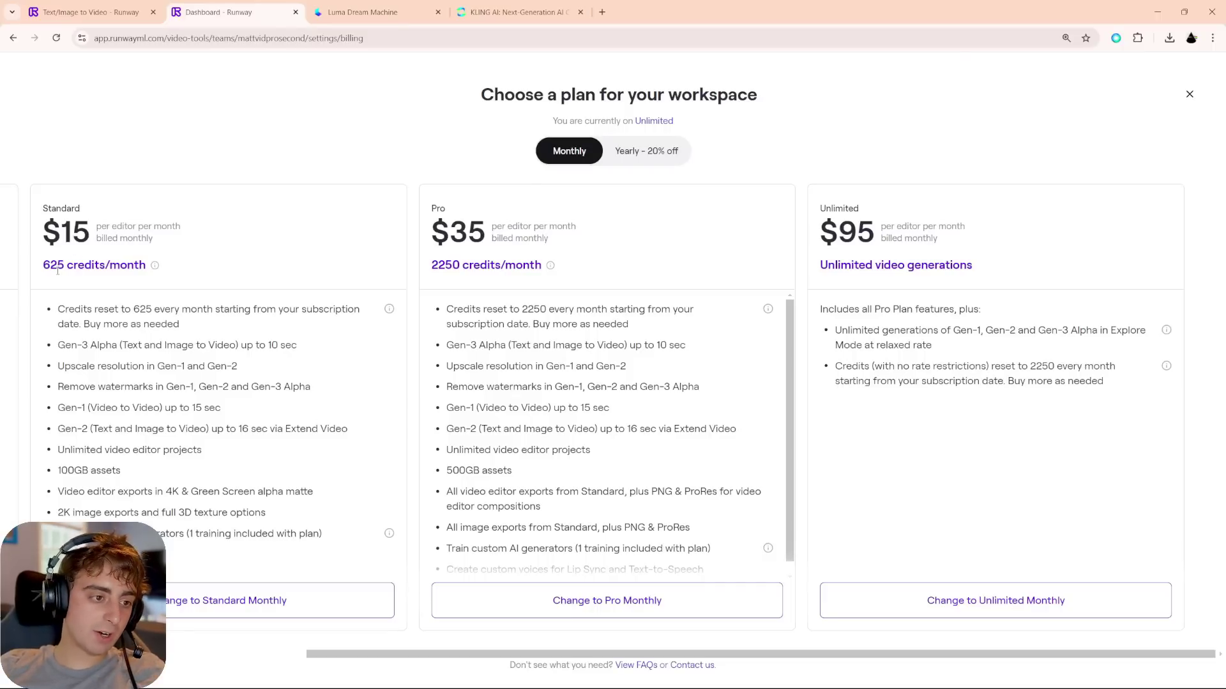
{"action": "left_click_drag", "start_coordinate": [43, 269], "coordinate": [179, 270]}
{"action": "left_click", "coordinate": [197, 251]}
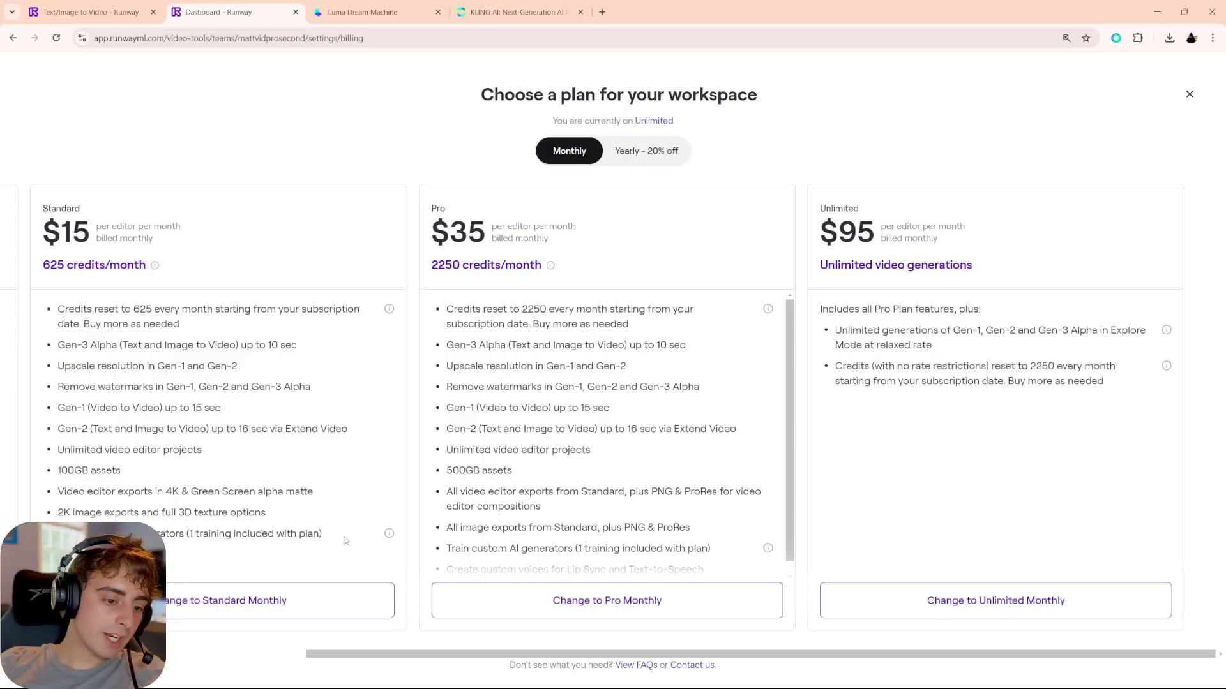
{"action": "left_click_drag", "start_coordinate": [346, 541], "coordinate": [64, 311]}
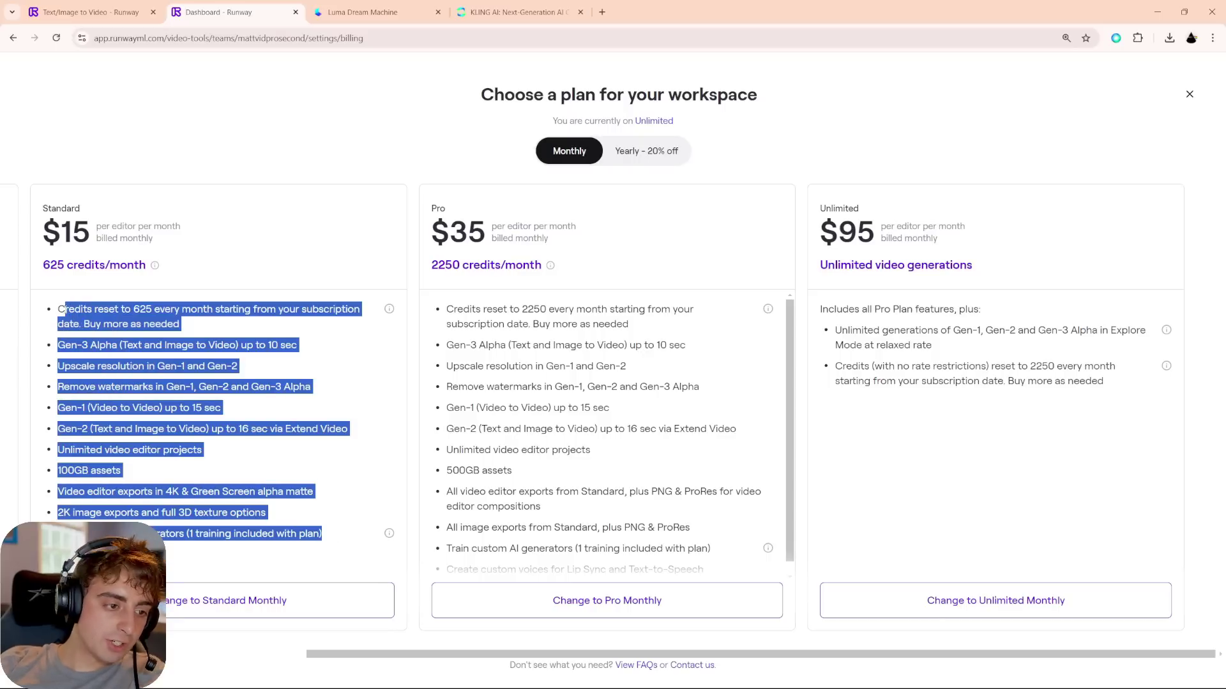
{"action": "left_click", "coordinate": [314, 382]}
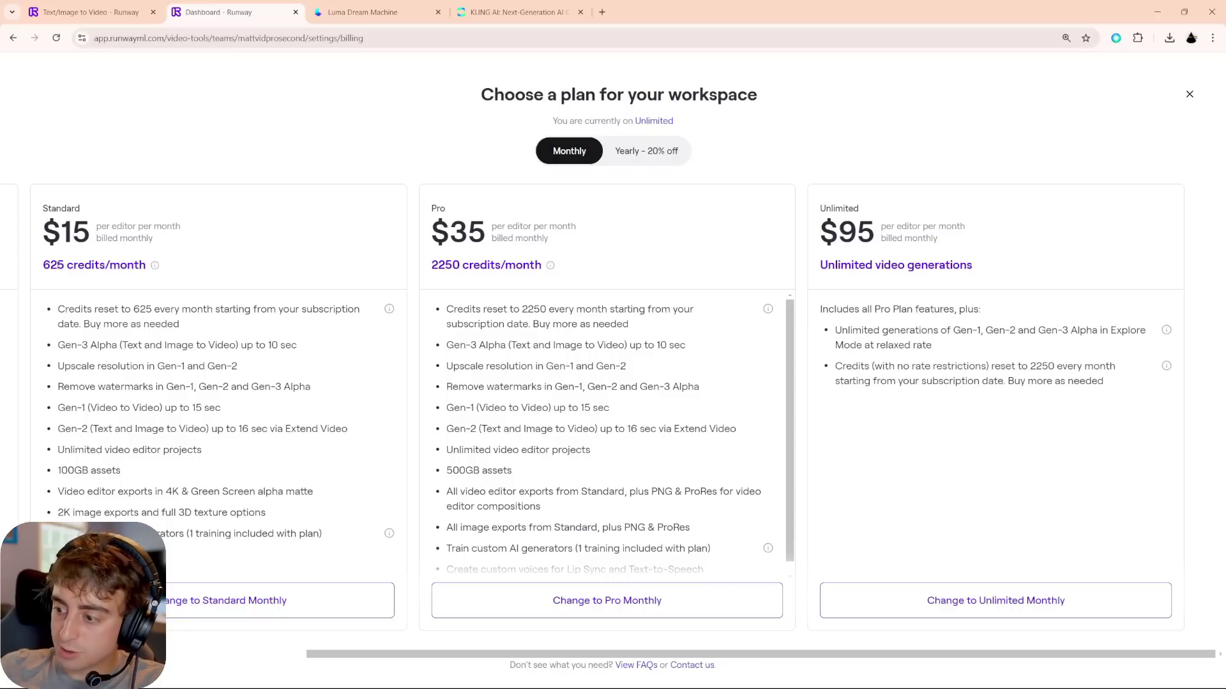
Step: Highlight Runway's Pro $35 price, compare with Kling's monthly plans, then return to Gen-3 Alpha
{"action": "left_click_drag", "start_coordinate": [41, 265], "coordinate": [202, 258]}
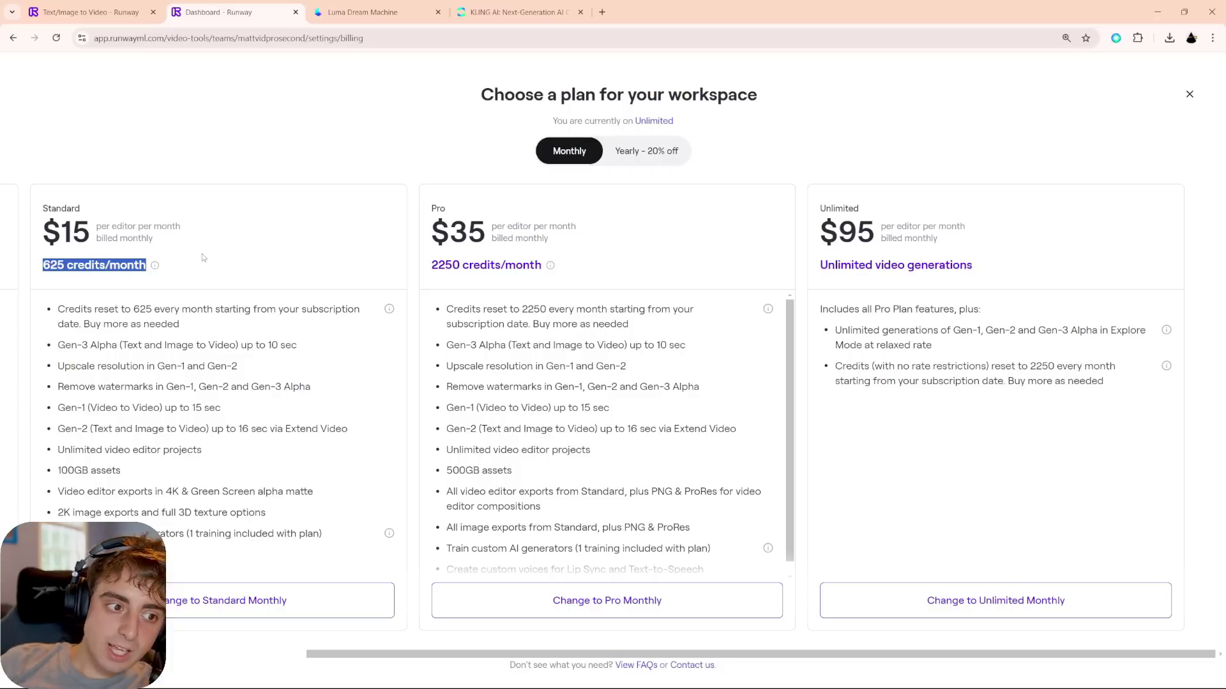
{"action": "left_click", "coordinate": [202, 256]}
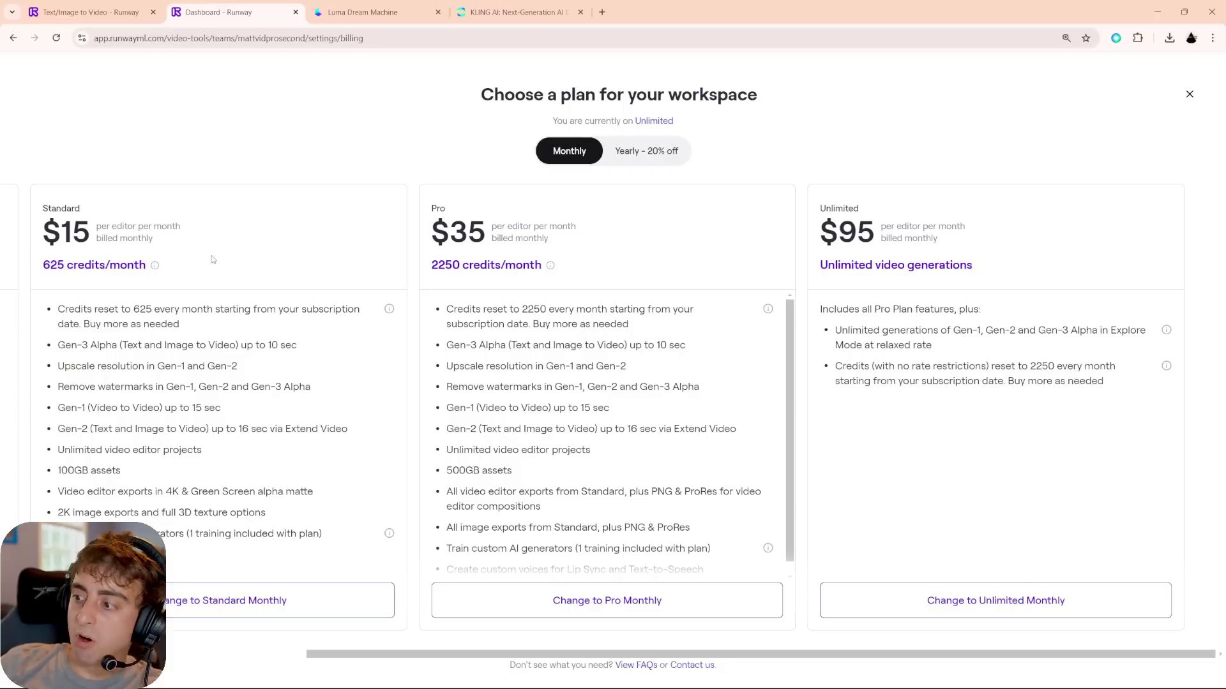
{"action": "left_click_drag", "start_coordinate": [429, 224], "coordinate": [531, 237]}
{"action": "left_click", "coordinate": [530, 236]}
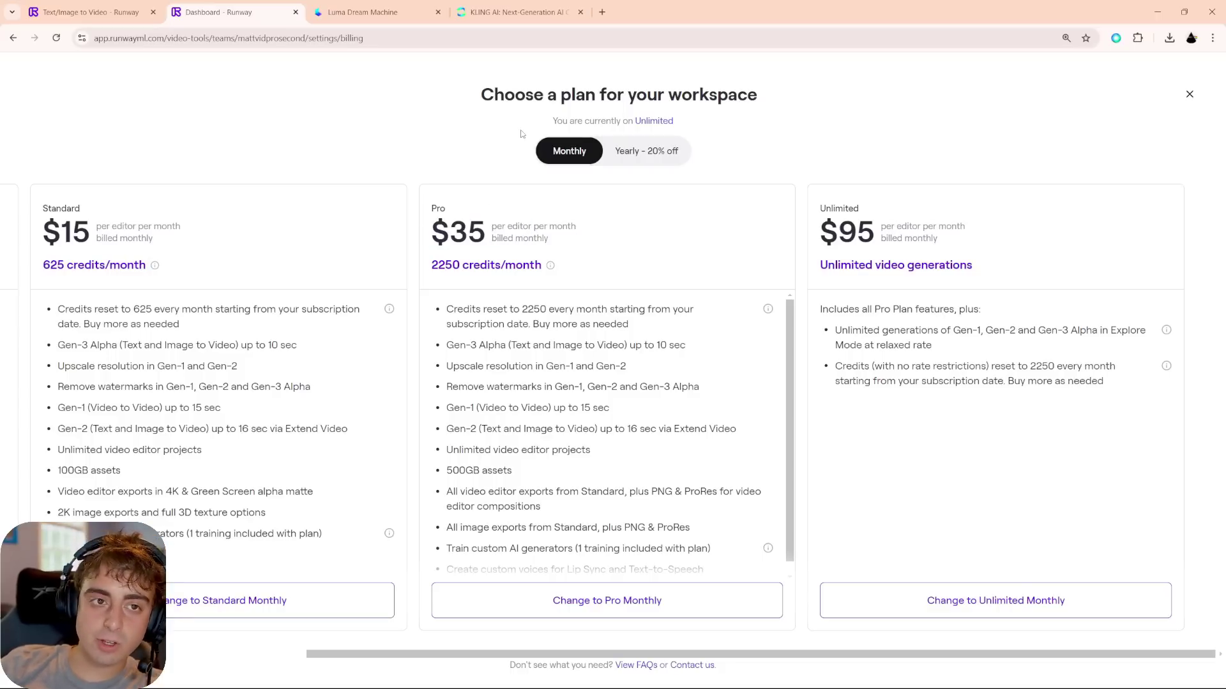
{"action": "left_click", "coordinate": [498, 12]}
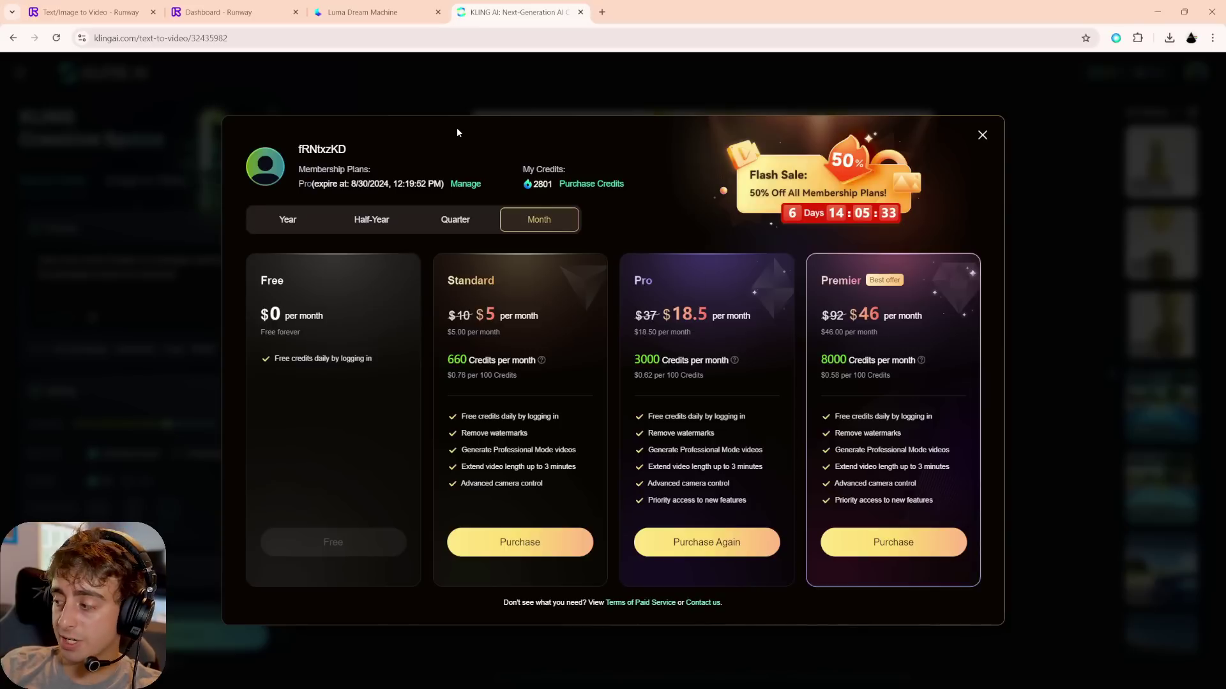
{"action": "left_click", "coordinate": [89, 13]}
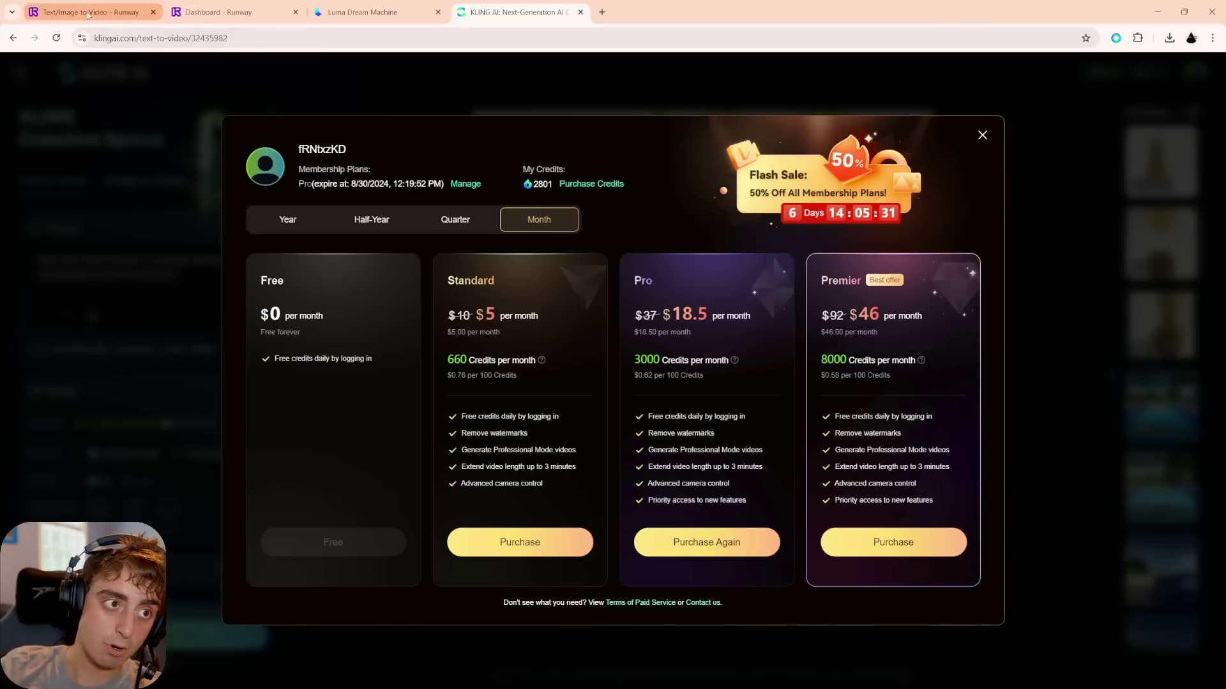
Step: Play and pause the first two exploding-pineapple videos, skipping ahead in the second
{"action": "left_click", "coordinate": [677, 571]}
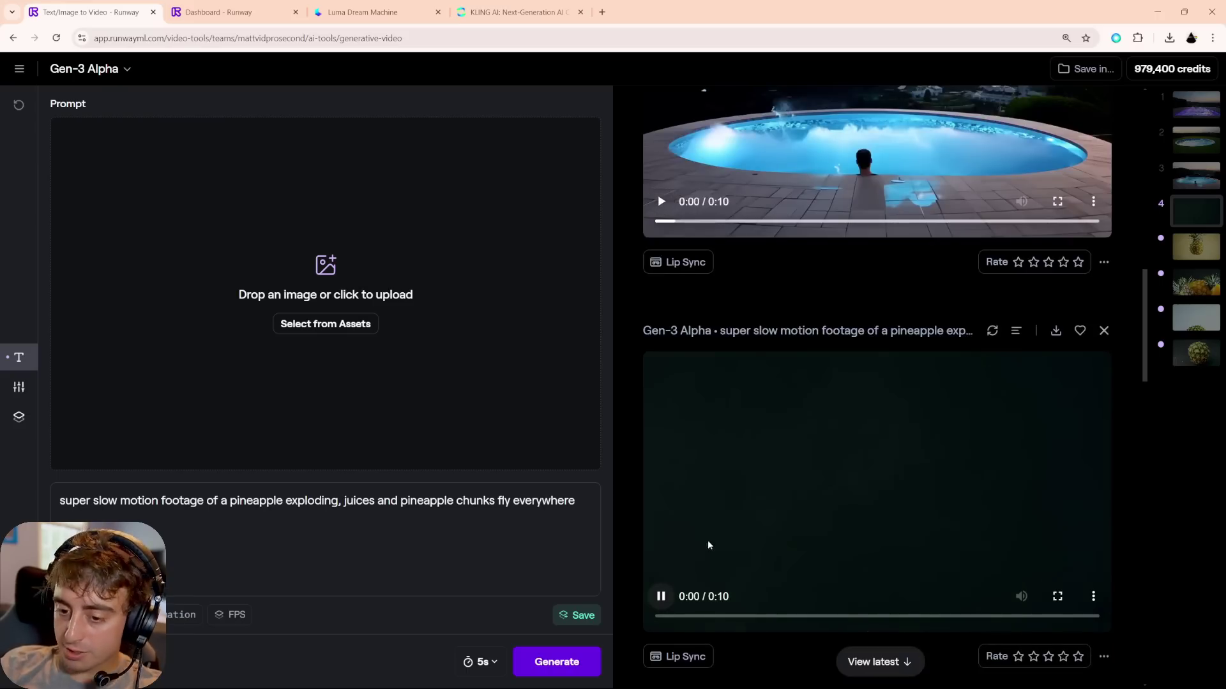
{"action": "scroll", "coordinate": [893, 530], "scroll_direction": "down", "scroll_amount": 1}
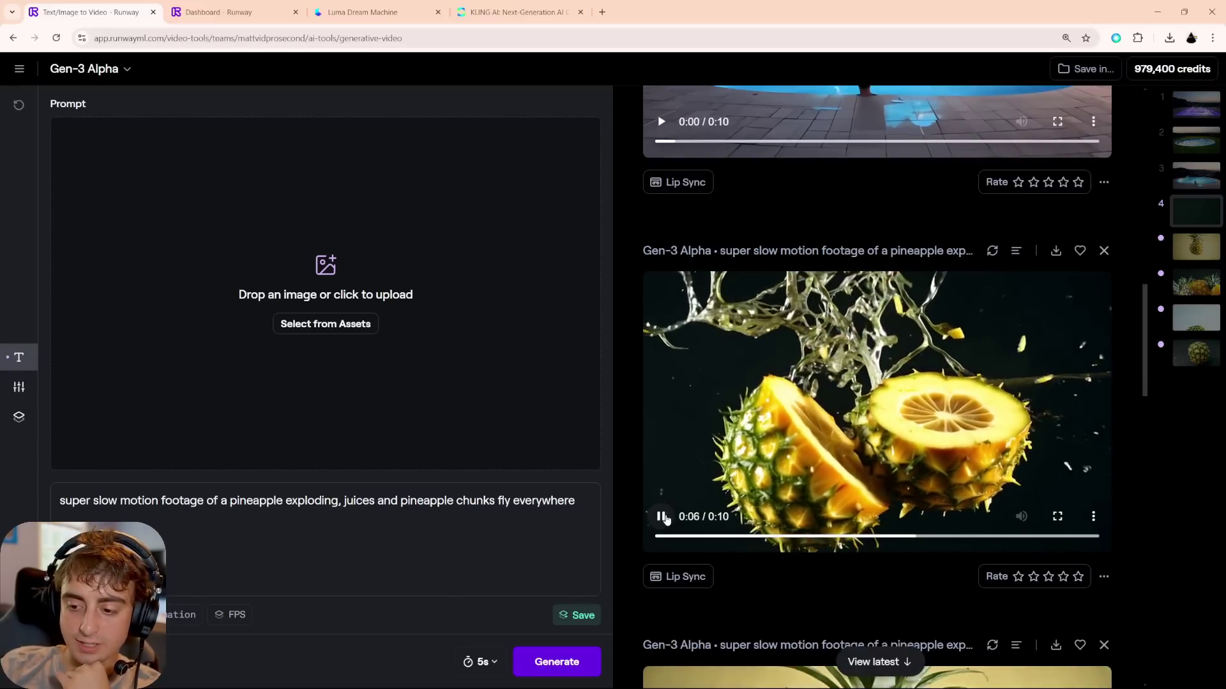
{"action": "left_click", "coordinate": [662, 517]}
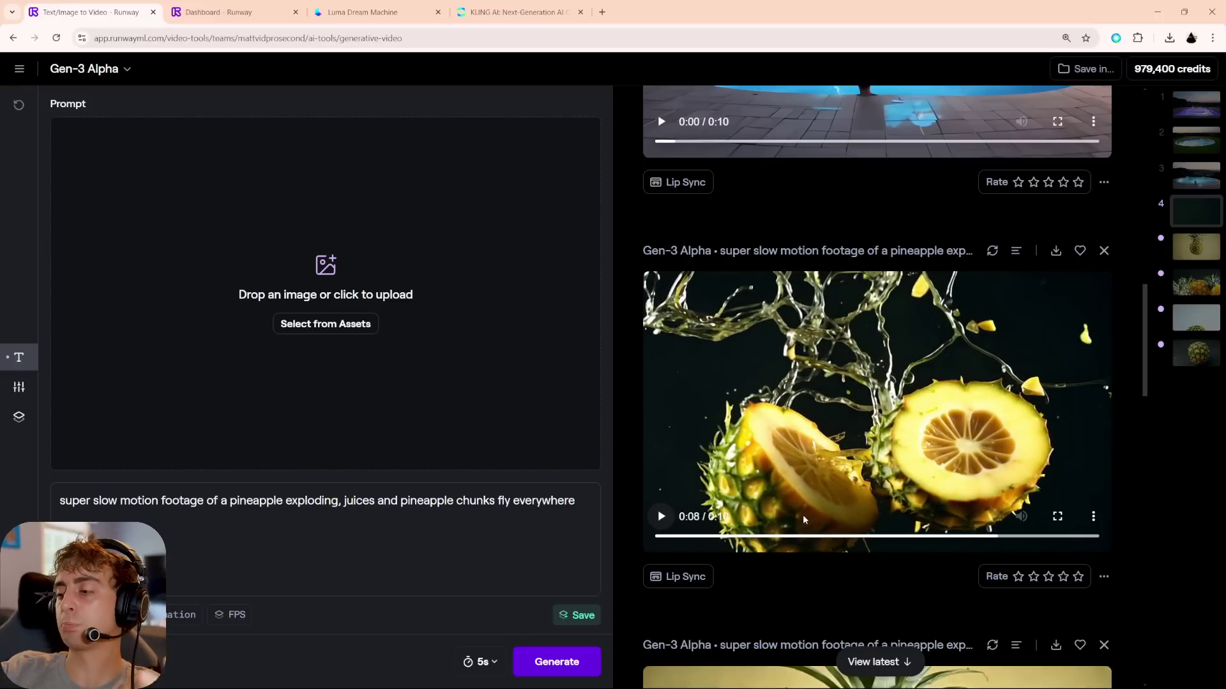
{"action": "scroll", "coordinate": [805, 519], "scroll_direction": "down", "scroll_amount": 5}
{"action": "left_click", "coordinate": [812, 600]}
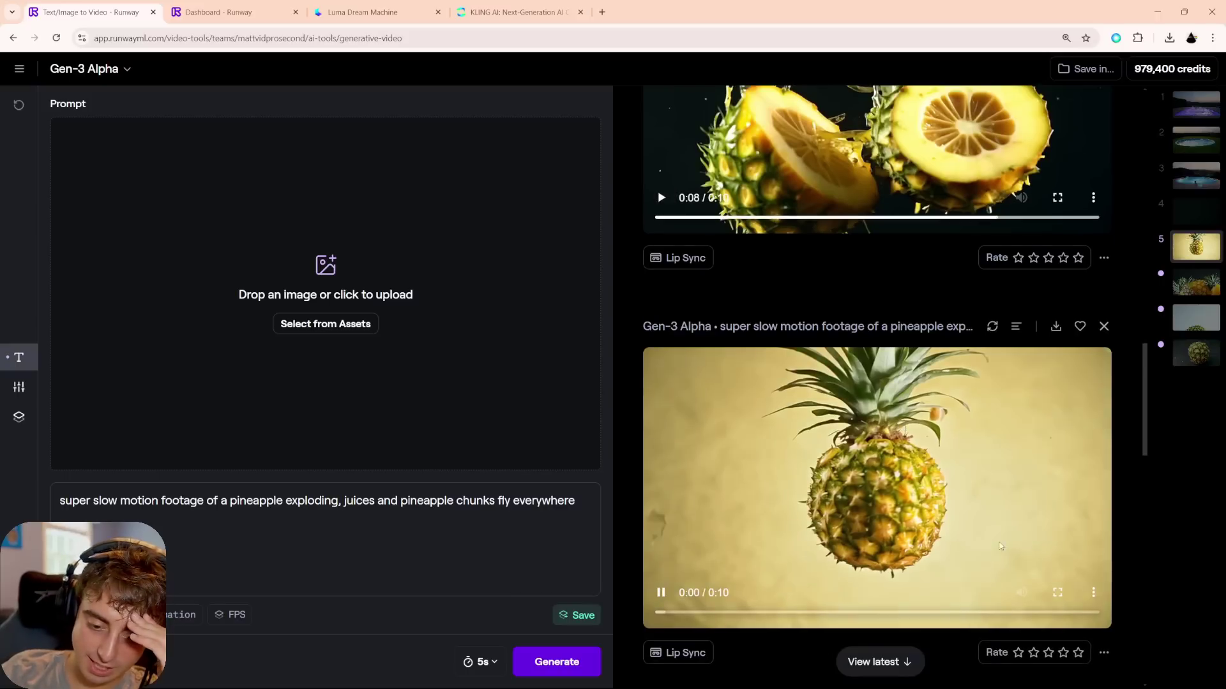
{"action": "left_click", "coordinate": [881, 612]}
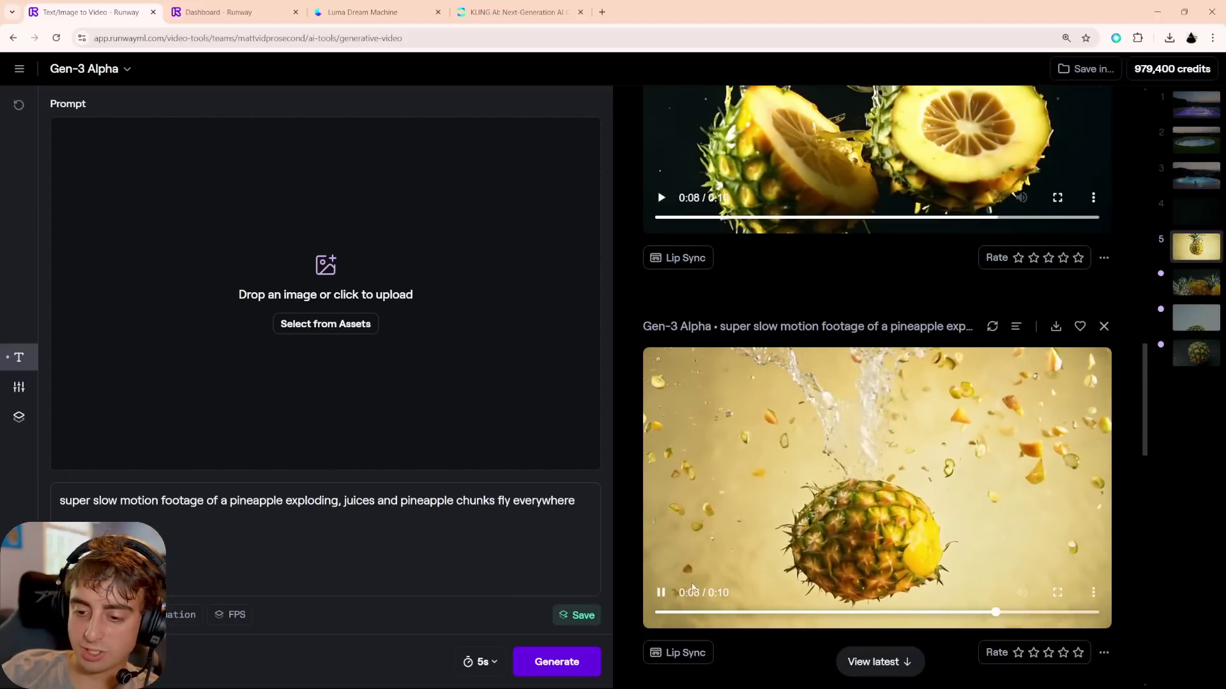
{"action": "left_click", "coordinate": [660, 592]}
{"action": "scroll", "coordinate": [876, 537], "scroll_direction": "down", "scroll_amount": 7}
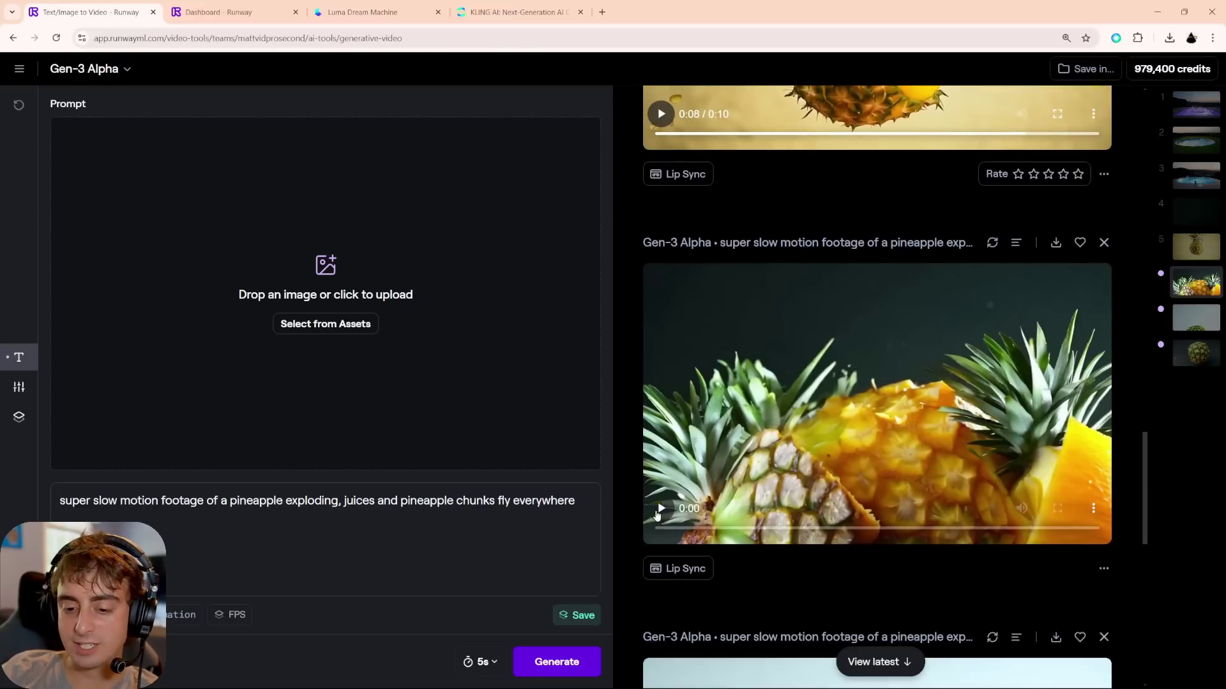
Step: Play the next pineapple video, jump it to 0:07, then watch the last one
{"action": "left_click", "coordinate": [661, 509]}
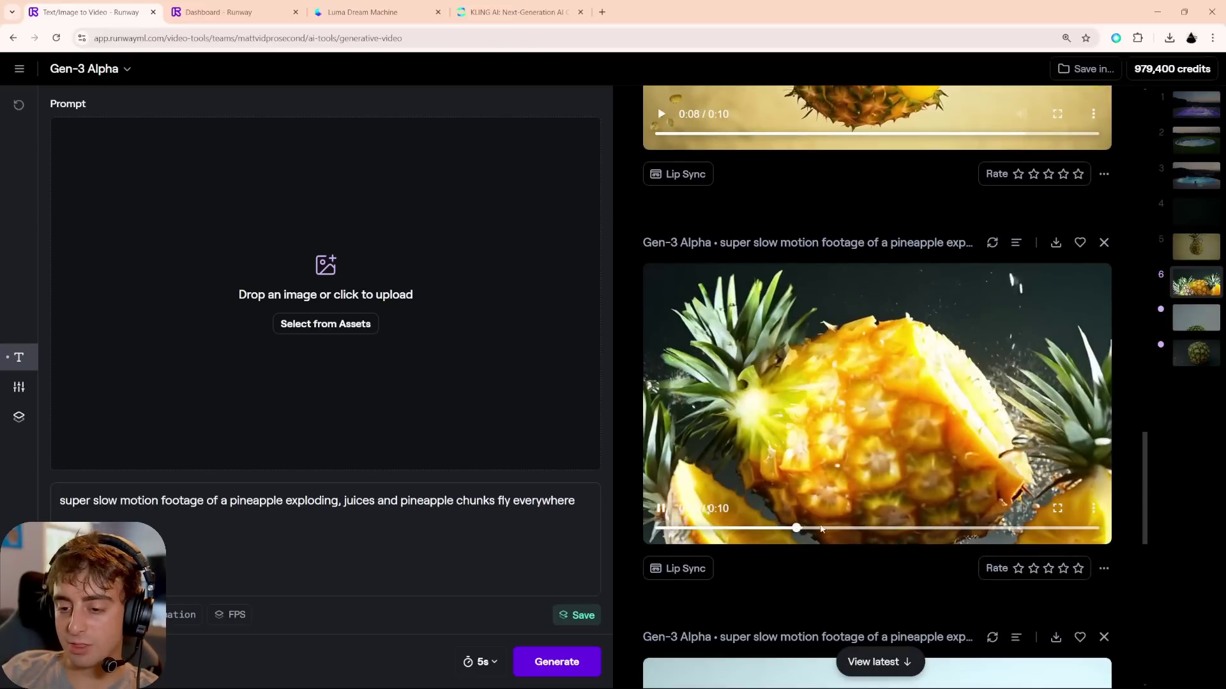
{"action": "left_click_drag", "start_coordinate": [822, 529], "coordinate": [951, 530]}
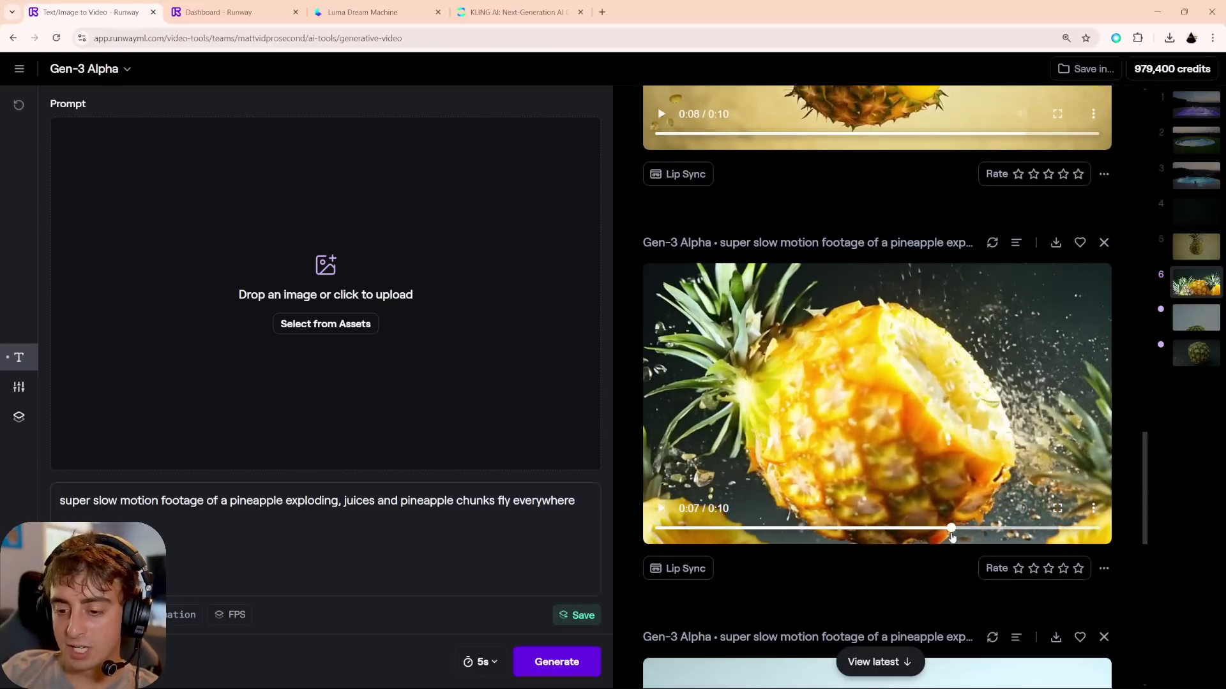
{"action": "scroll", "coordinate": [876, 534], "scroll_direction": "down", "scroll_amount": 7}
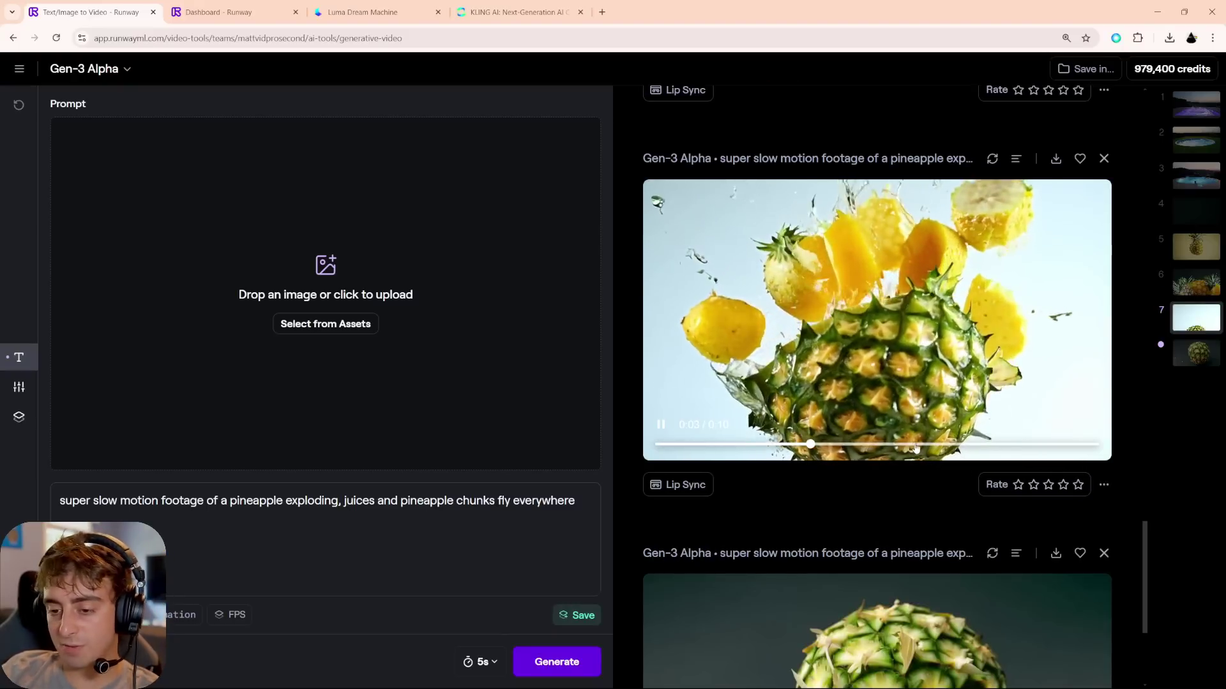
{"action": "scroll", "coordinate": [821, 462], "scroll_direction": "down", "scroll_amount": 4}
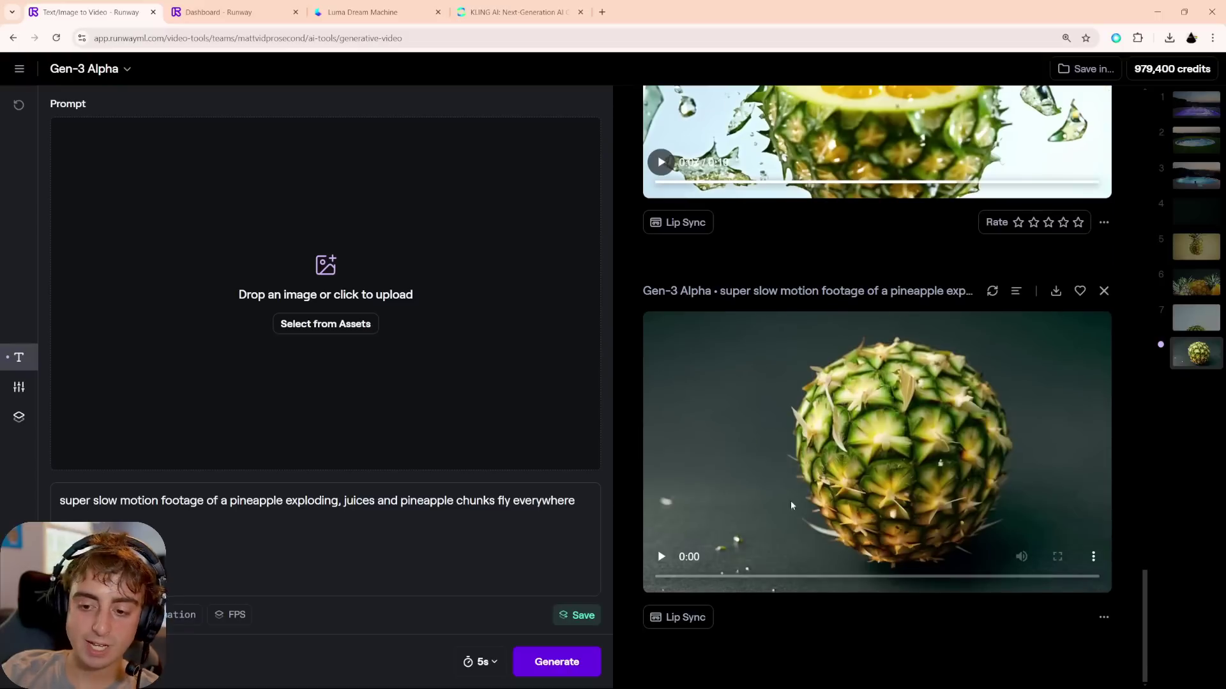
{"action": "left_click", "coordinate": [790, 505]}
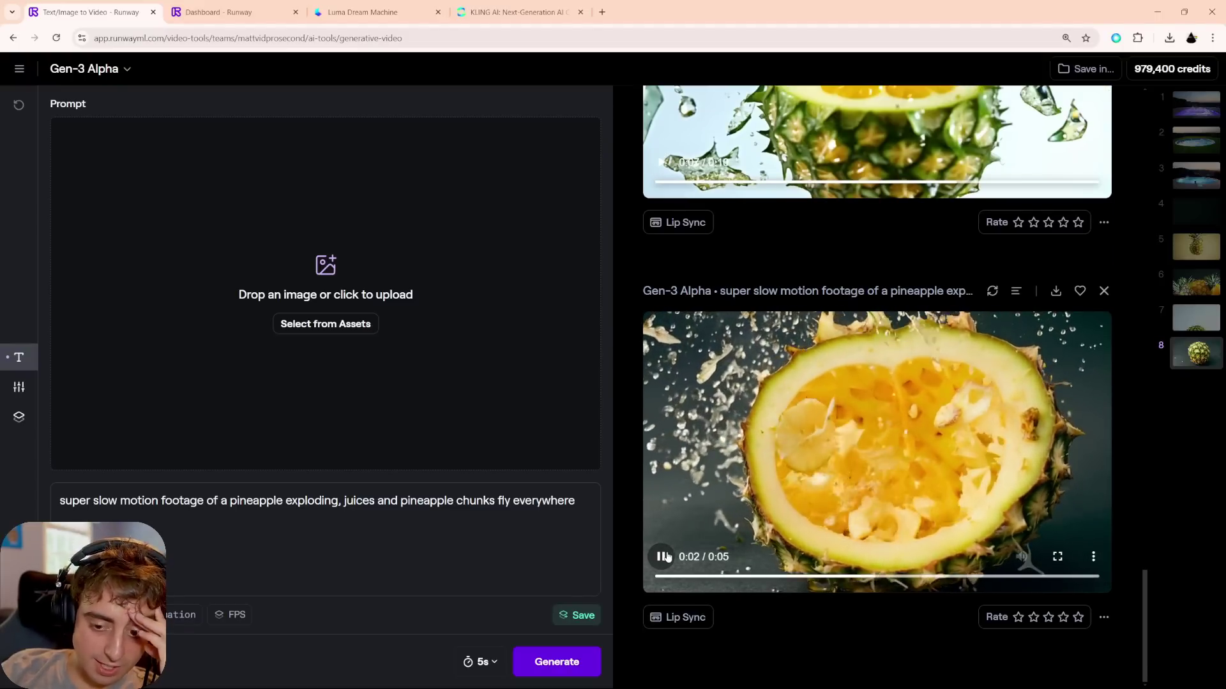
{"action": "scroll", "coordinate": [865, 535], "scroll_direction": "up", "scroll_amount": 10}
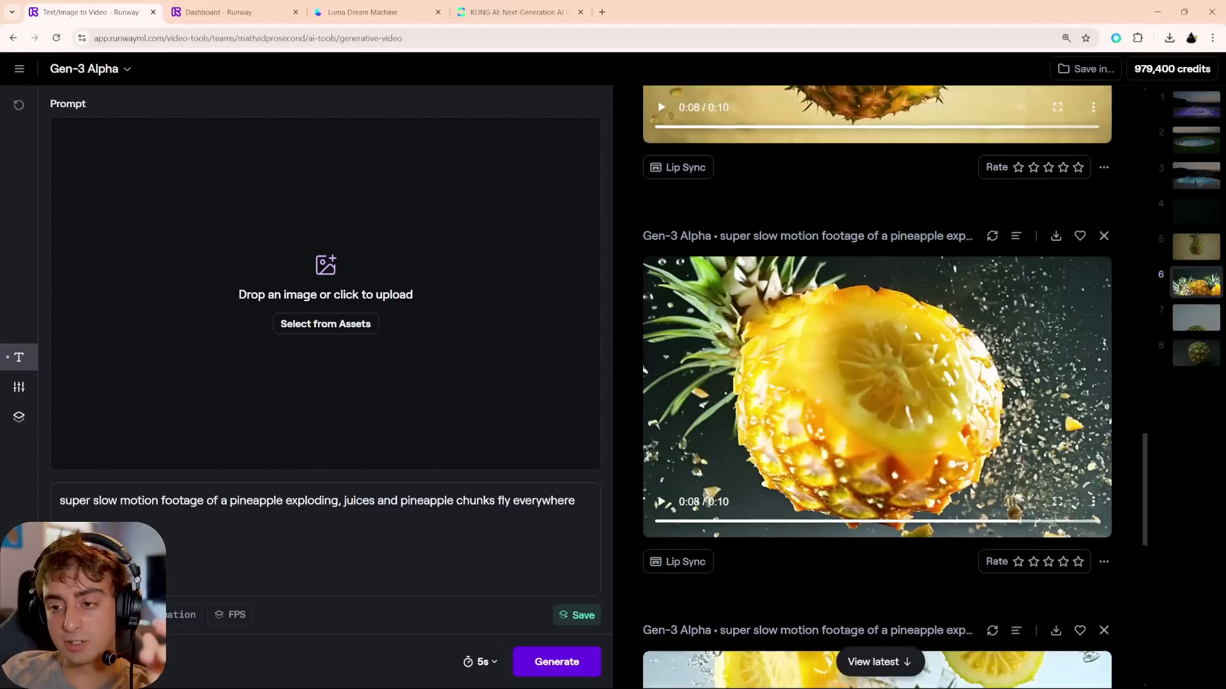
{"action": "scroll", "coordinate": [974, 482], "scroll_direction": "up", "scroll_amount": 15}
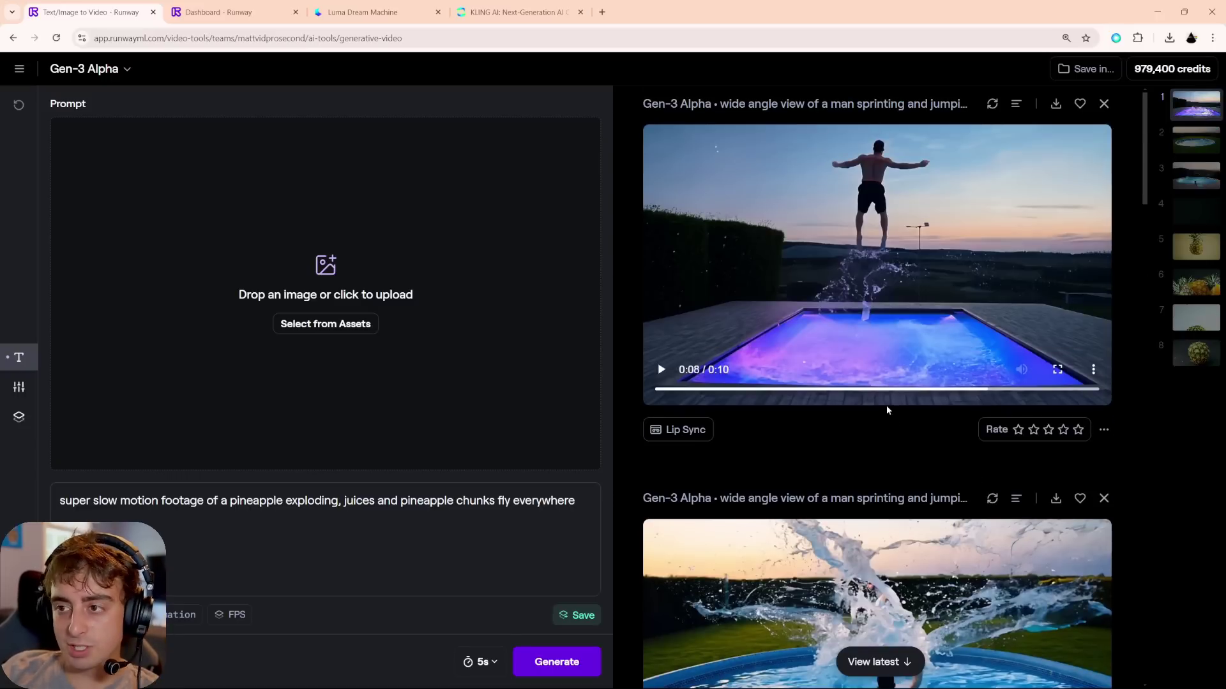
{"action": "key", "text": "ctrl+4"}
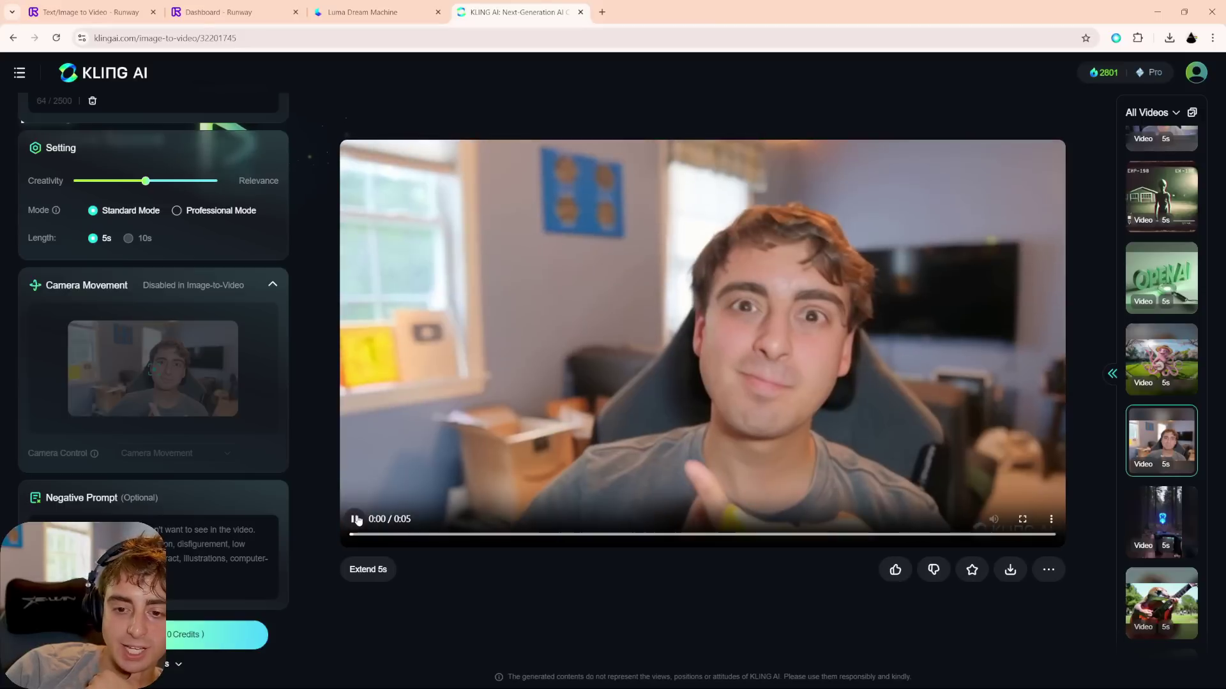
Step: Load the pink octopus banjo clip from Kling's All Videos list
{"action": "left_click", "coordinate": [1163, 379]}
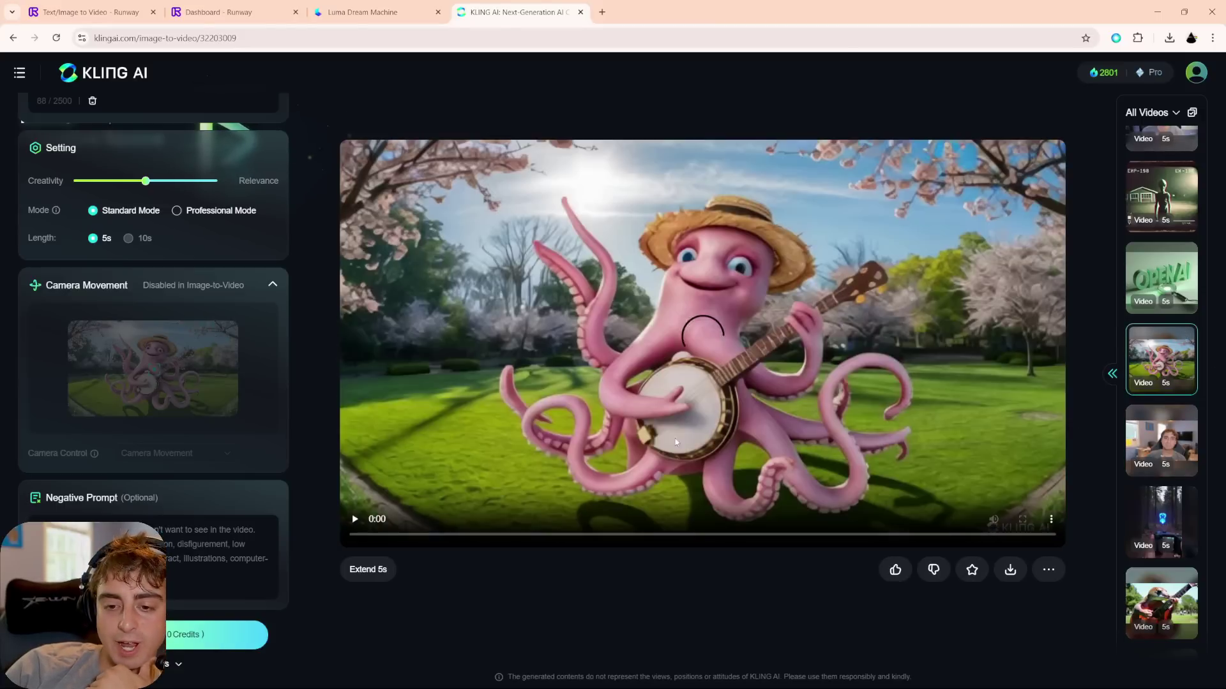